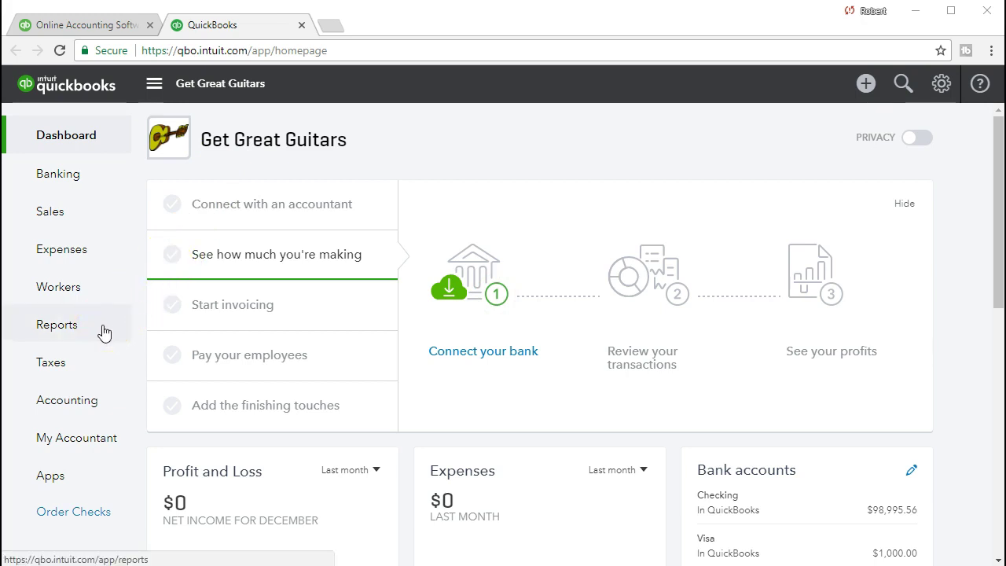
Step: Run the Balance Sheet report for the period 01/01/2021 to 02/28/2021
left_click(104, 333)
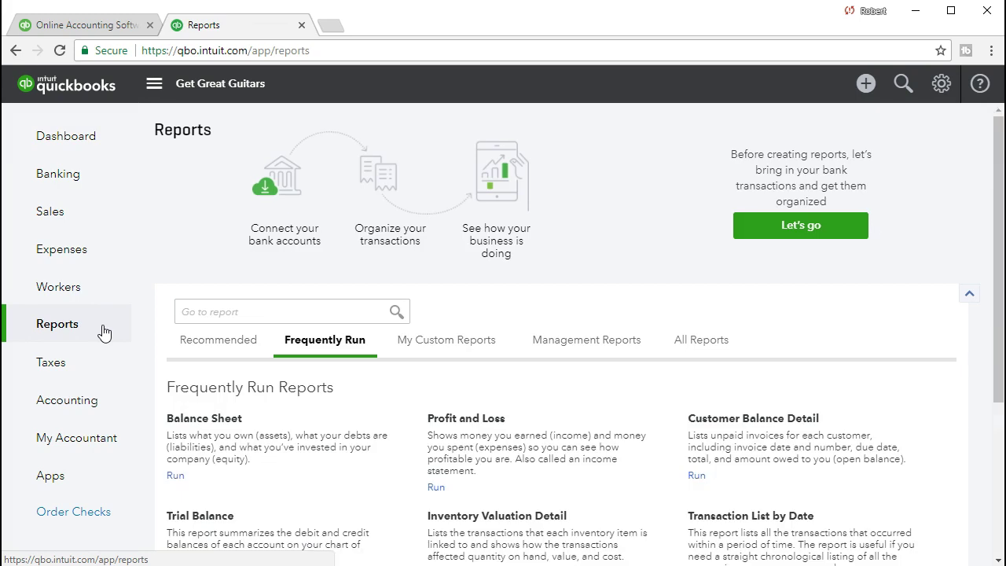
left_click(185, 421)
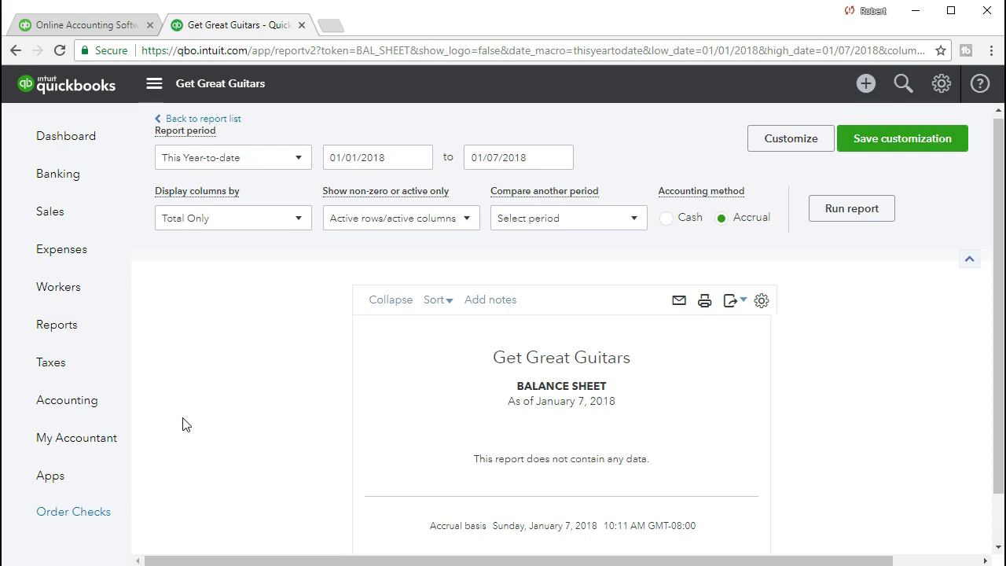
left_click_drag(385, 161, 322, 153)
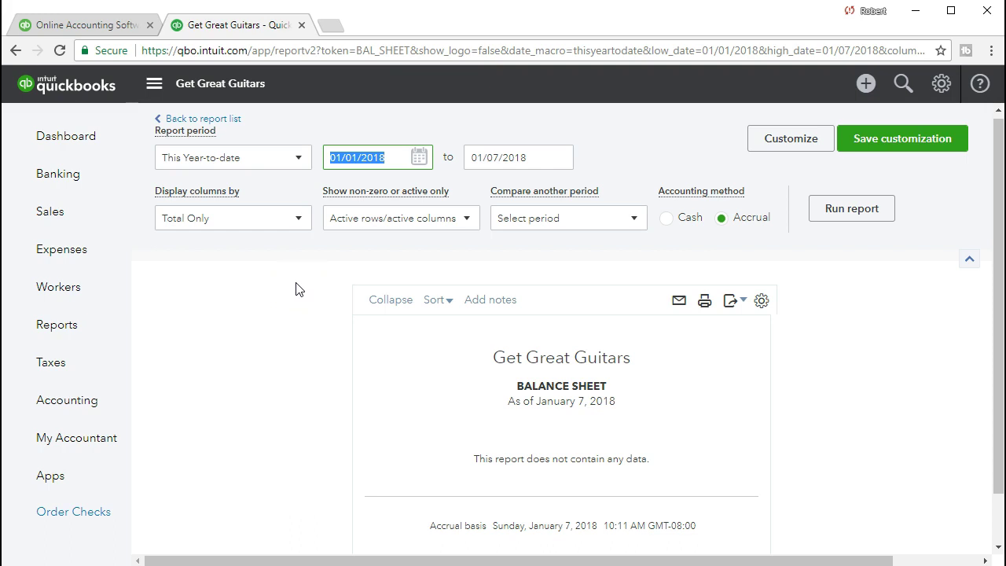
type("01012021")
key("Tab")
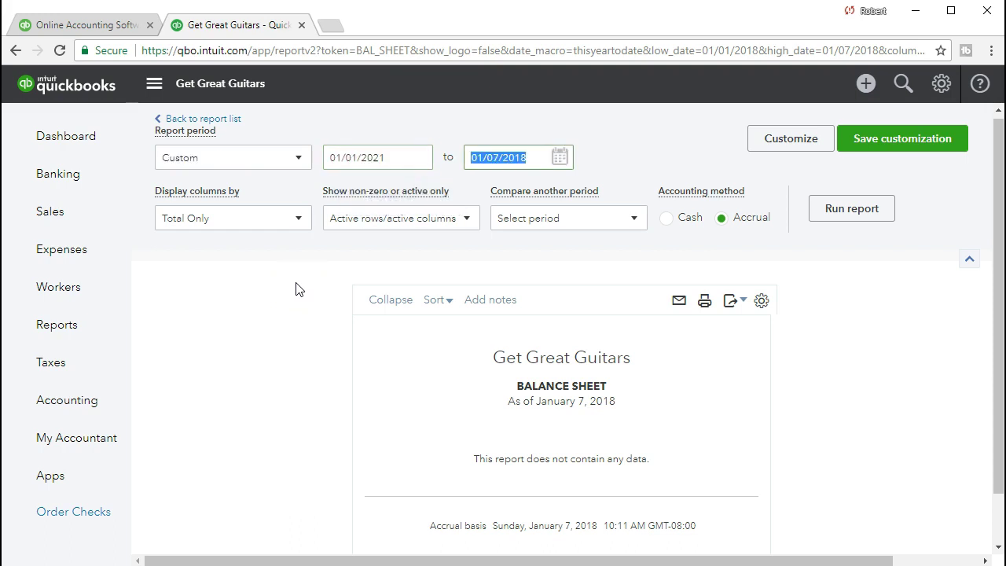
key("BackSpace")
left_click(507, 161)
type("02")
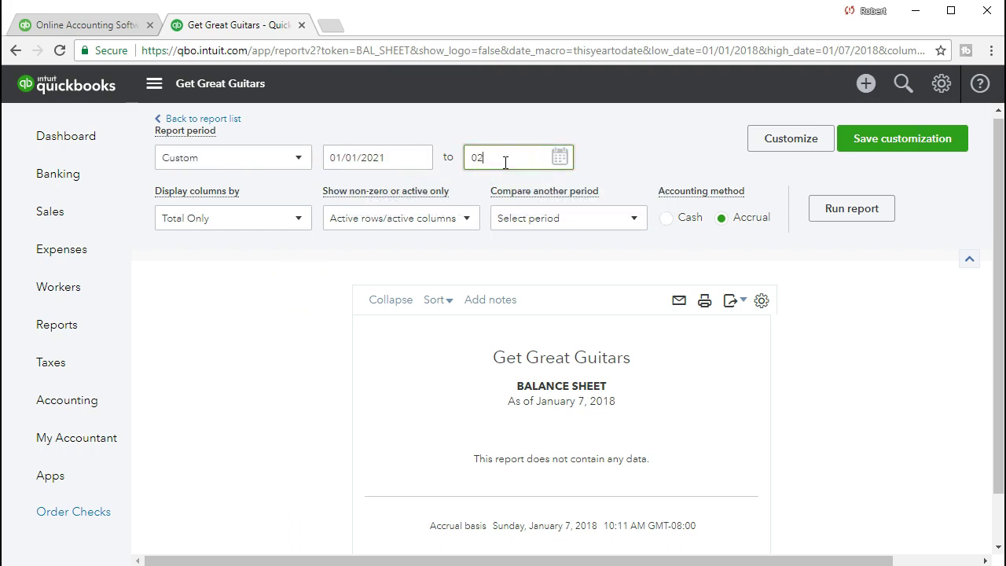
type("/28/2021")
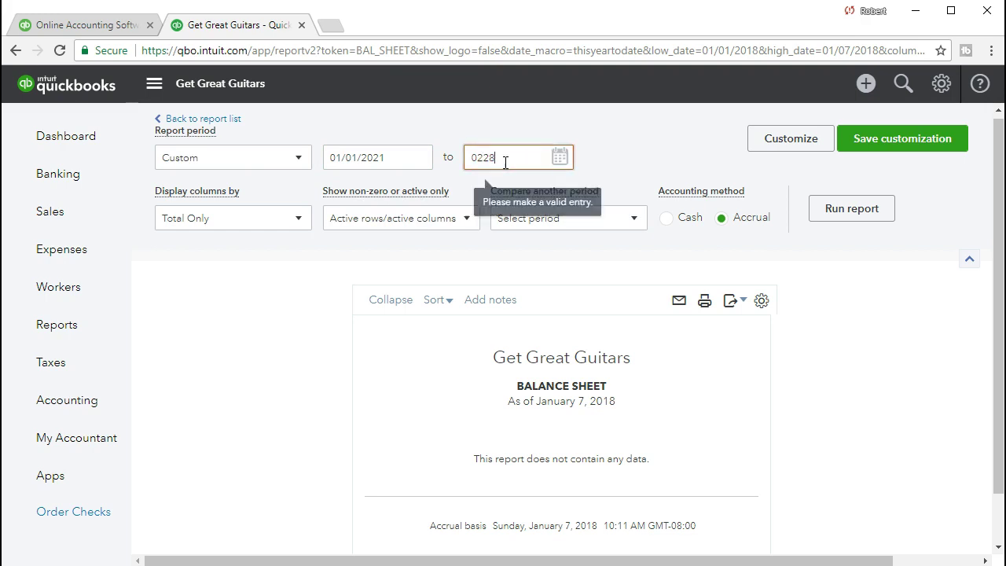
key("Tab")
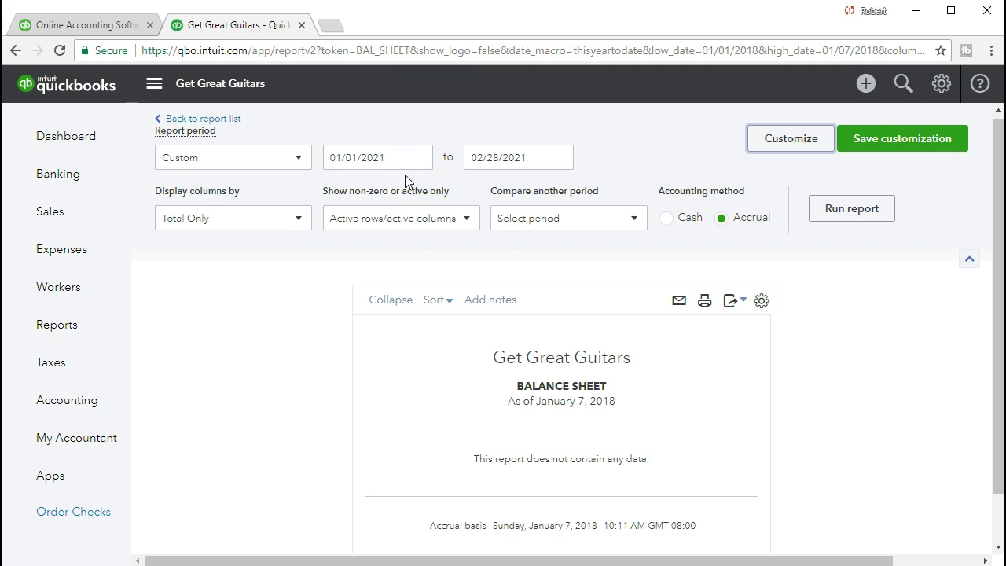
left_click(824, 216)
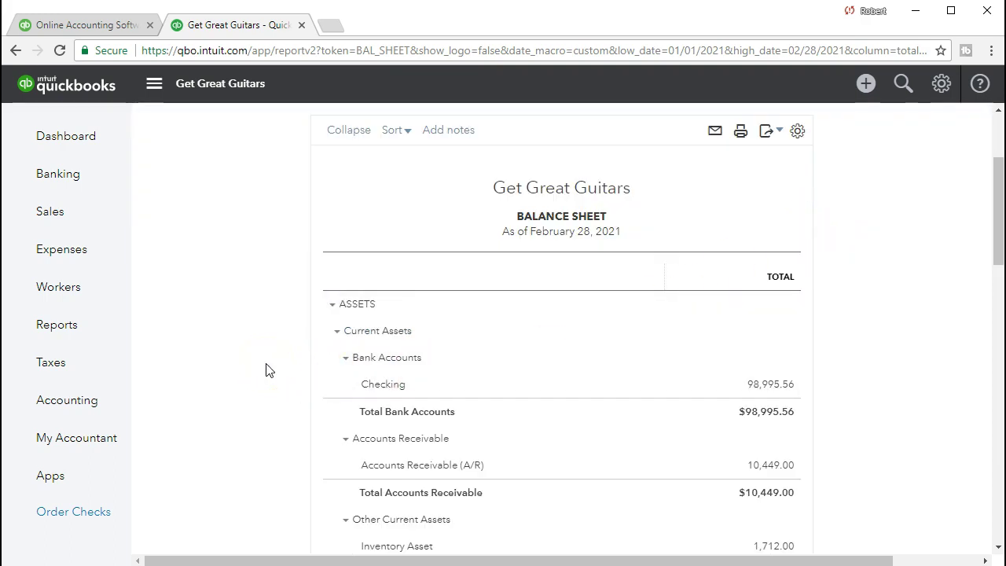
Step: Review the balance sheet's assets and liabilities and open the transaction report behind the Loan Payable balance under Long-Term Liabilities
scroll(265, 368, "down", 3)
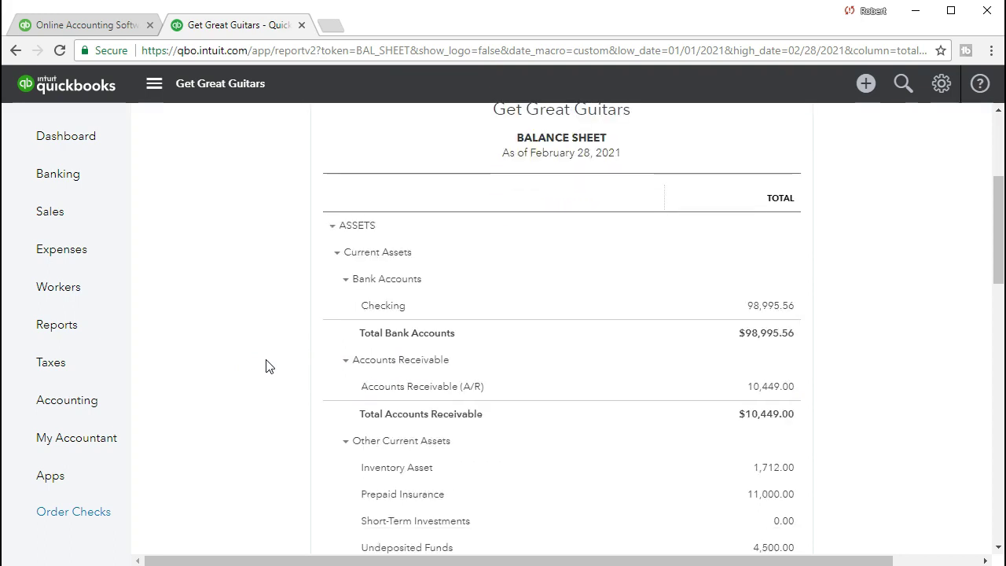
scroll(266, 366, "down", 5)
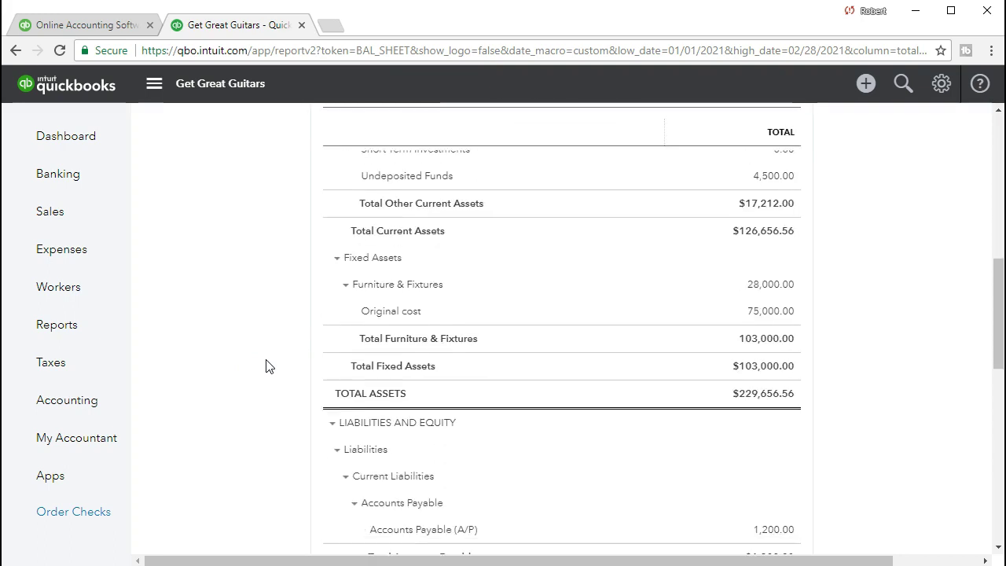
scroll(266, 366, "down", 1)
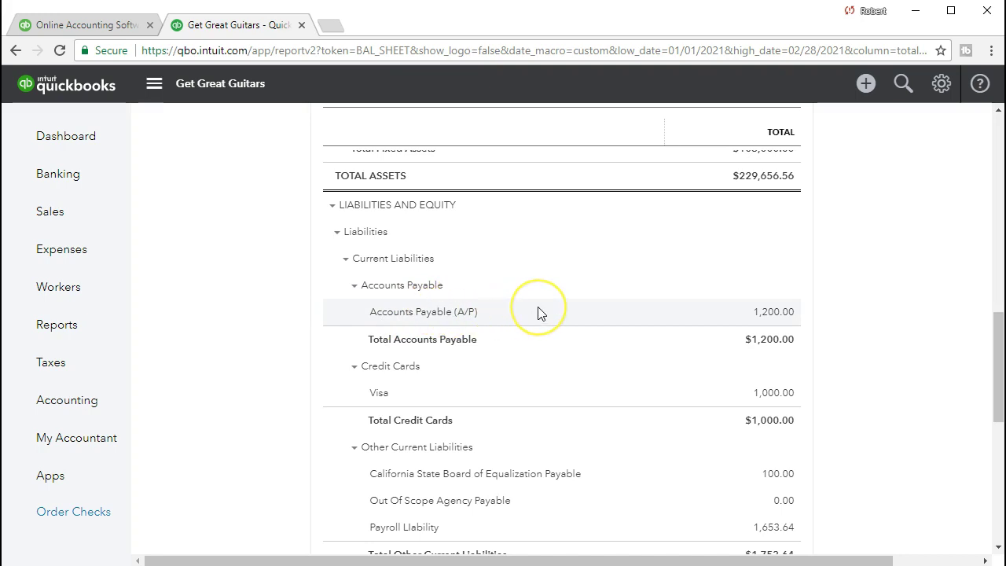
scroll(539, 312, "down", 1)
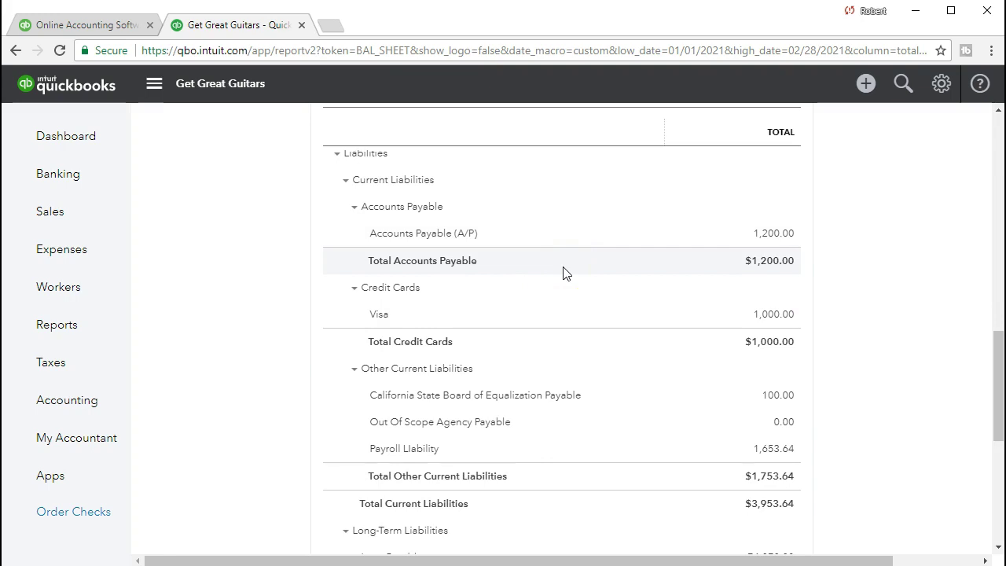
scroll(562, 273, "down", 1)
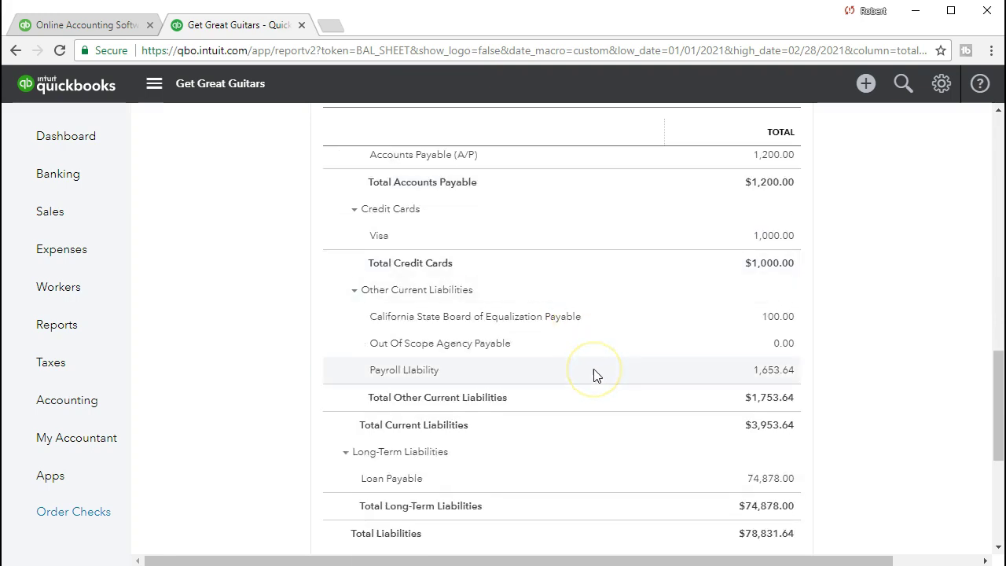
scroll(595, 373, "down", 1)
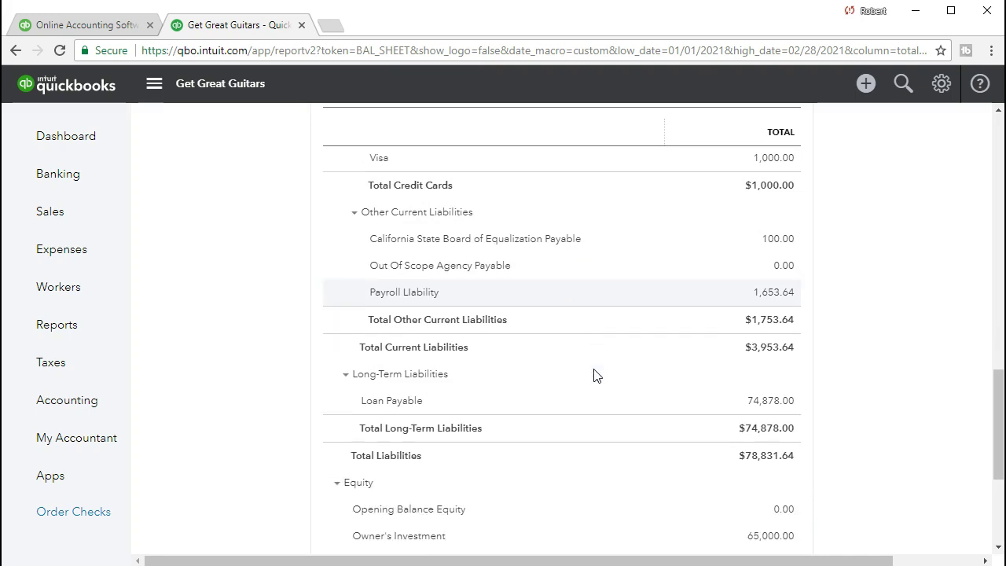
scroll(633, 404, "down", 1)
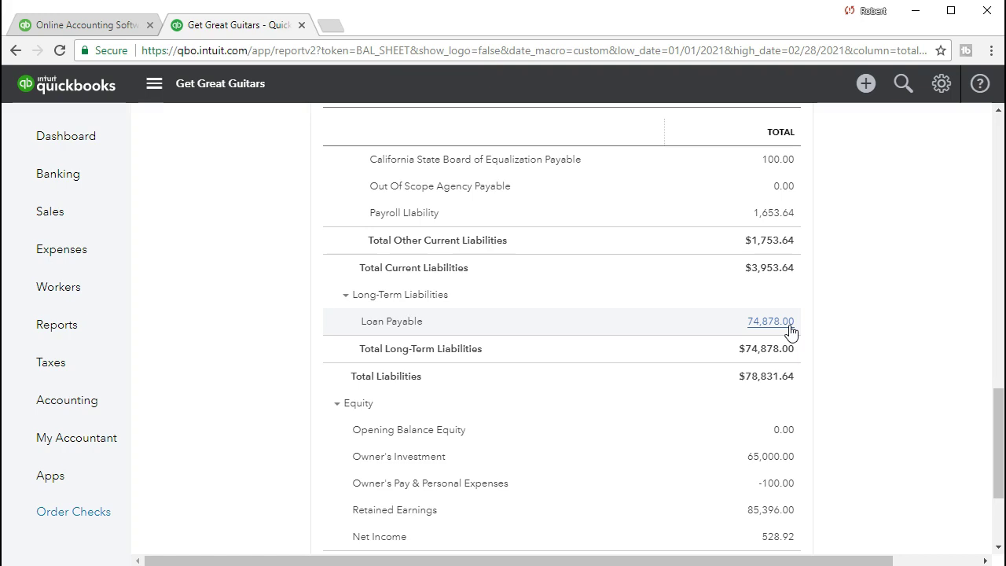
left_click(770, 322)
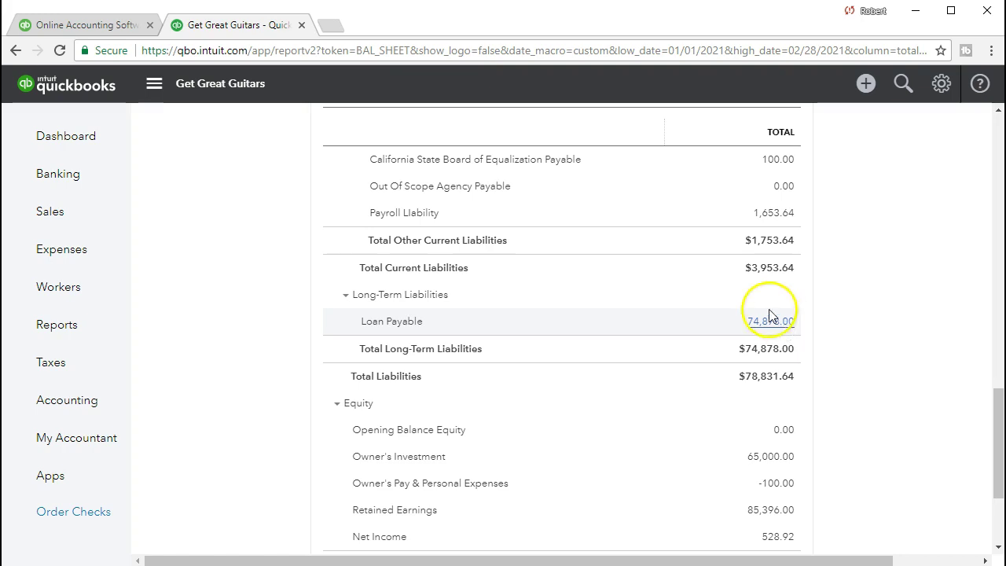
left_click(701, 260)
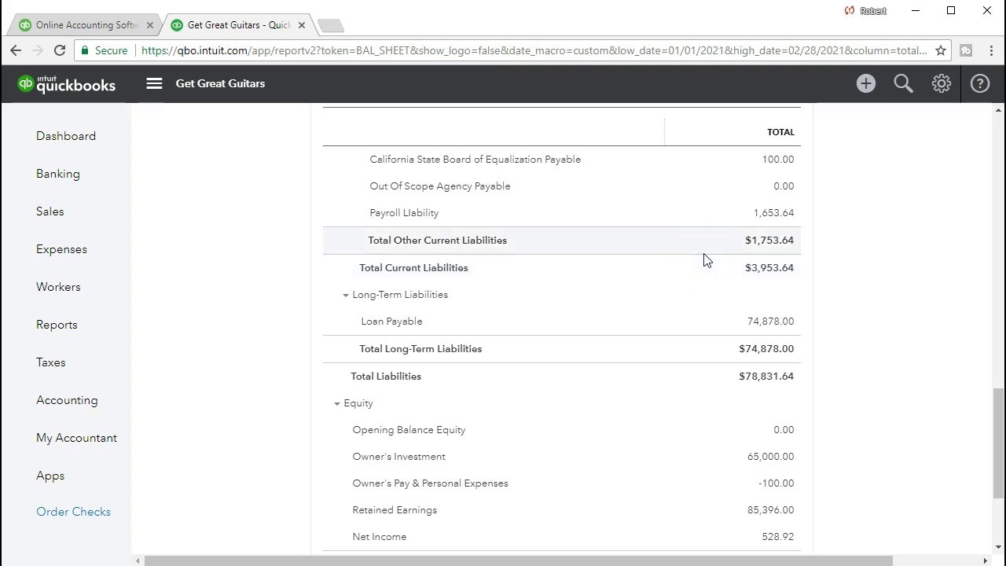
left_click(714, 320)
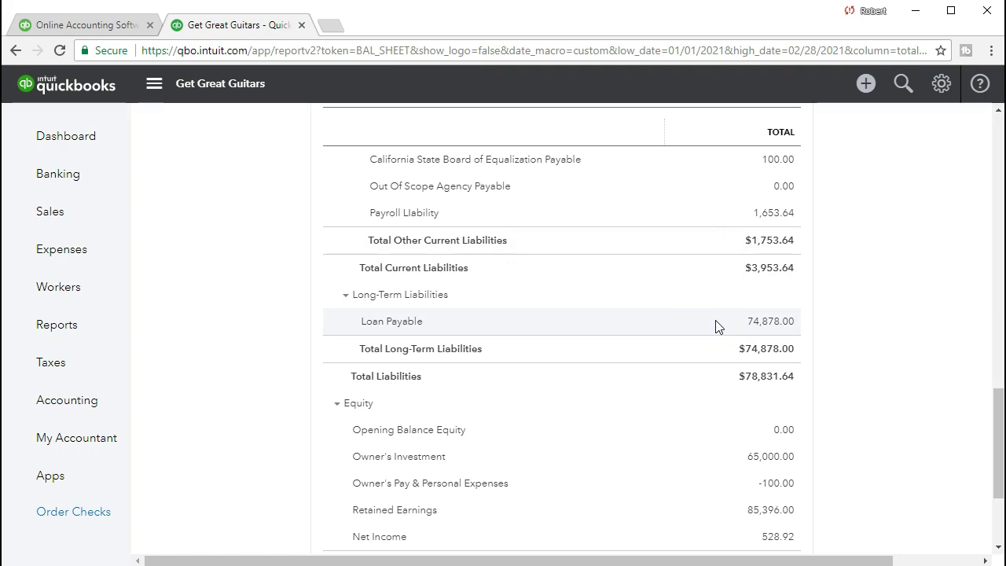
left_click(723, 324)
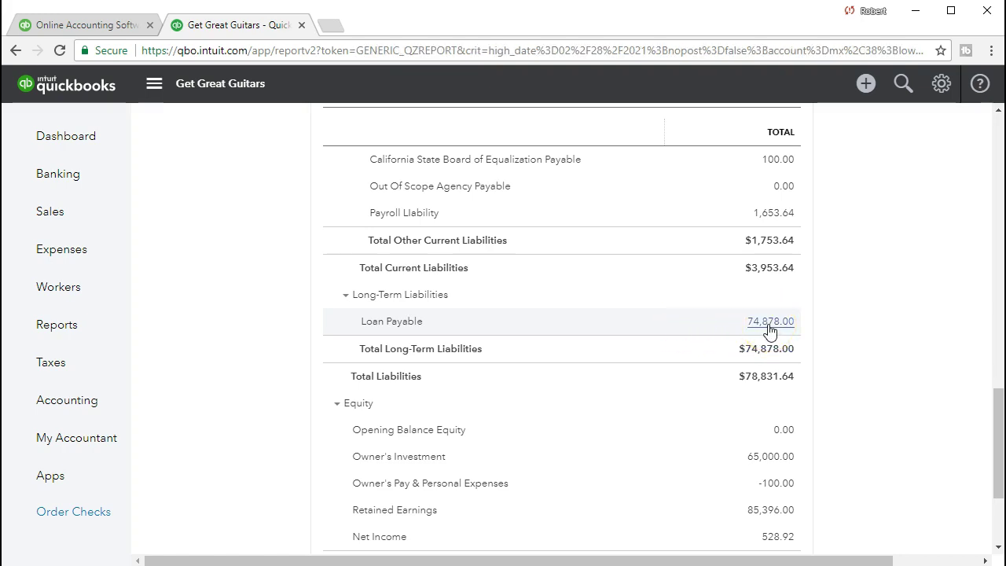
Step: Examine the Loan Payable beginning balance and the amounts and running balances of its deposit, checks and journal entry
left_click(911, 388)
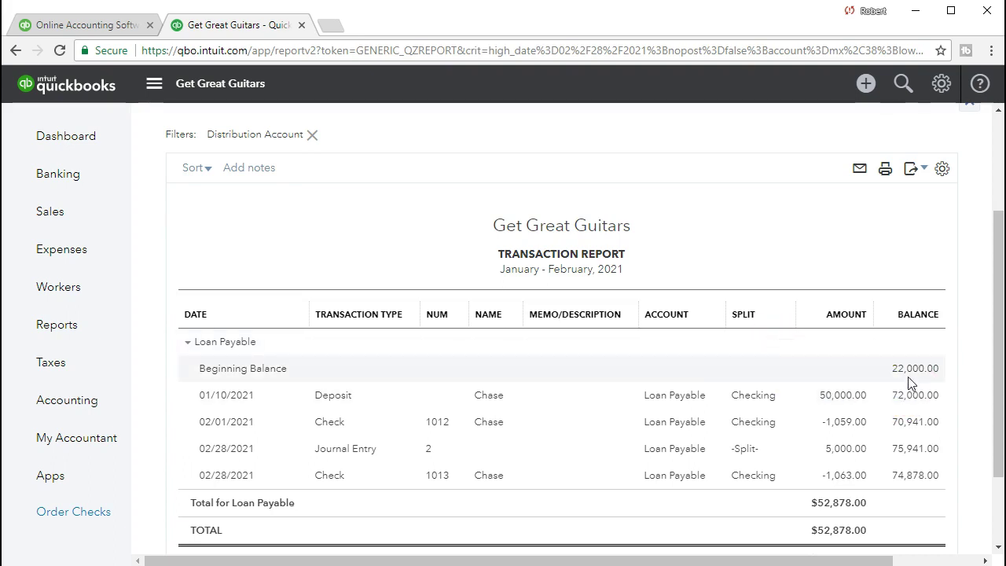
left_click(911, 389)
left_click(862, 404)
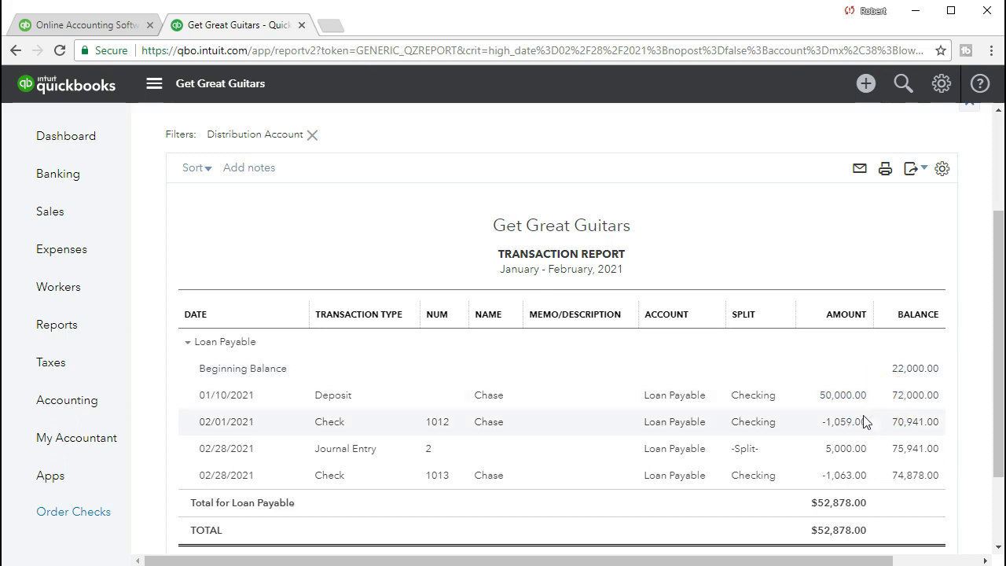
left_click(849, 475)
left_click(849, 454)
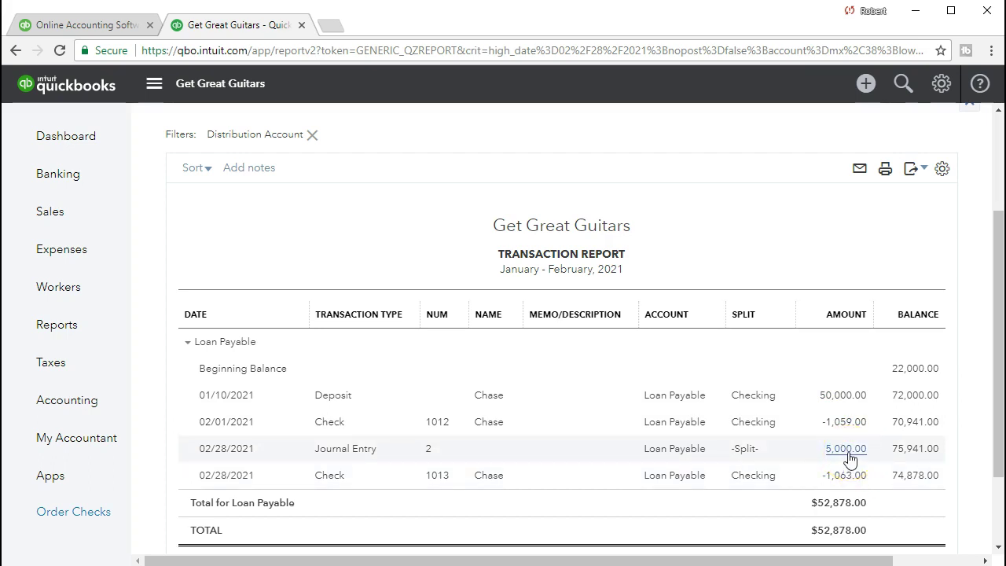
left_click(898, 393)
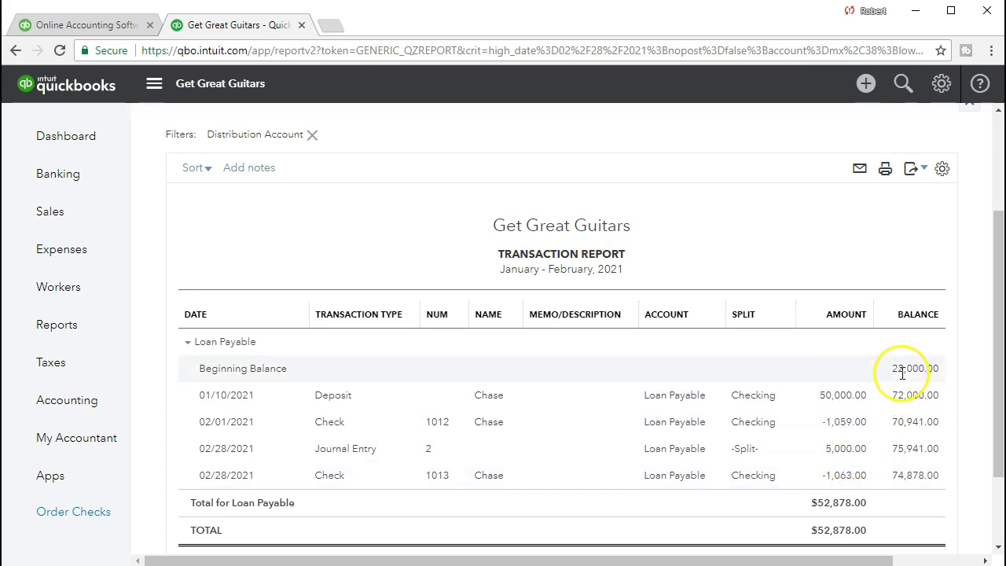
left_click(871, 402)
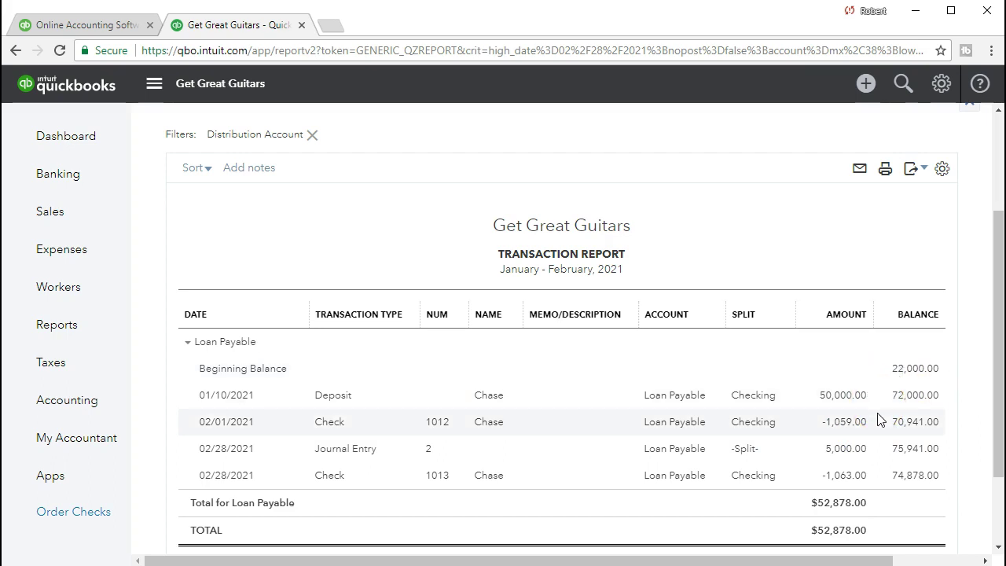
left_click(900, 428)
left_click(877, 447)
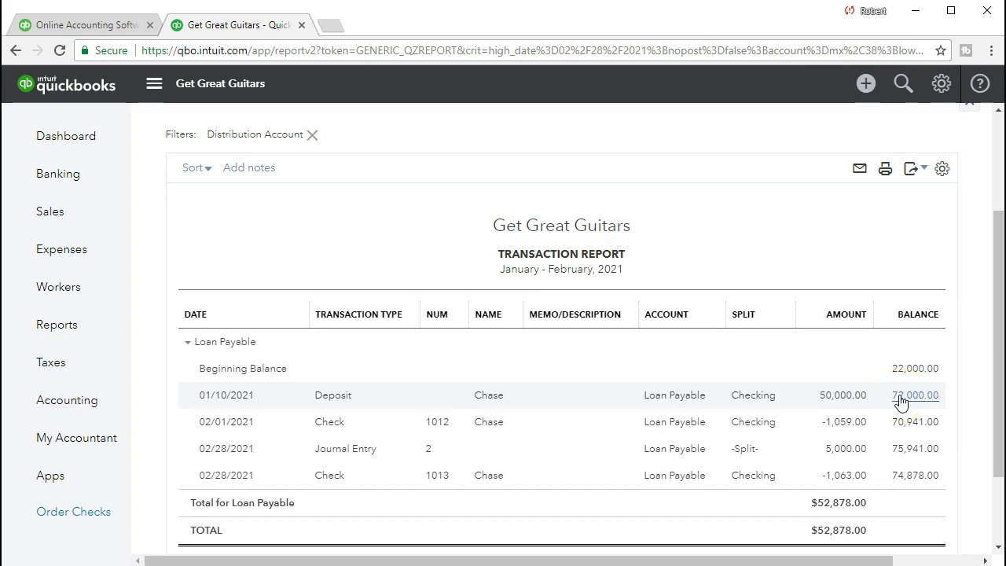
left_click(858, 470)
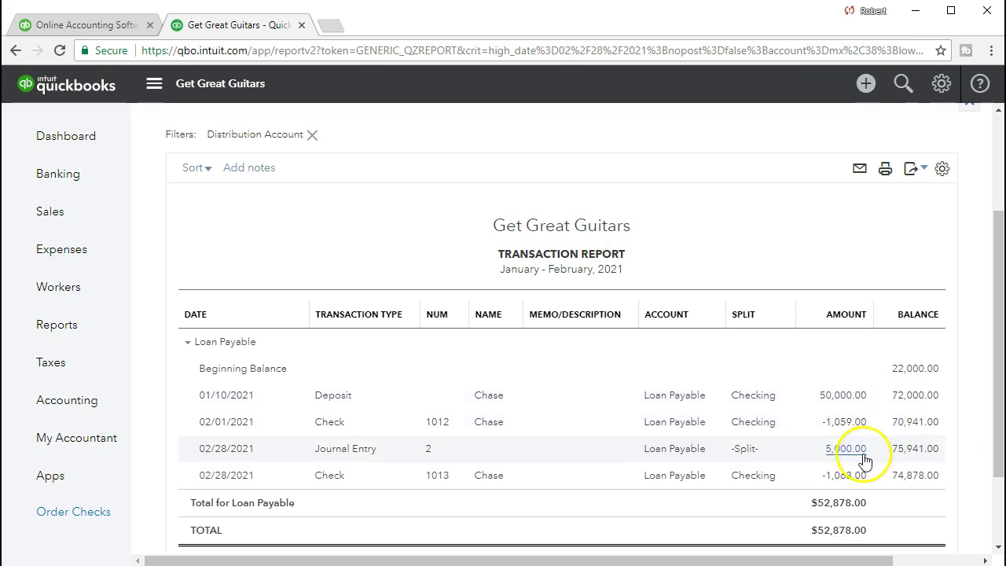
Step: Switch to the Loans.xlsx workbook in Excel and clear the future value in cell B7 of the Loan 2 sheet
key("alt+Tab")
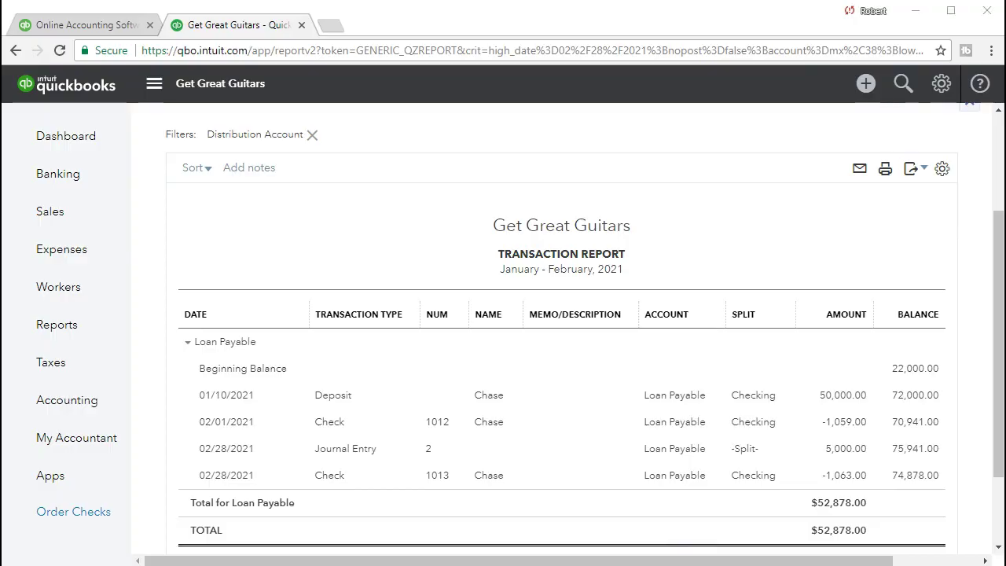
scroll(416, 340, "down", 1)
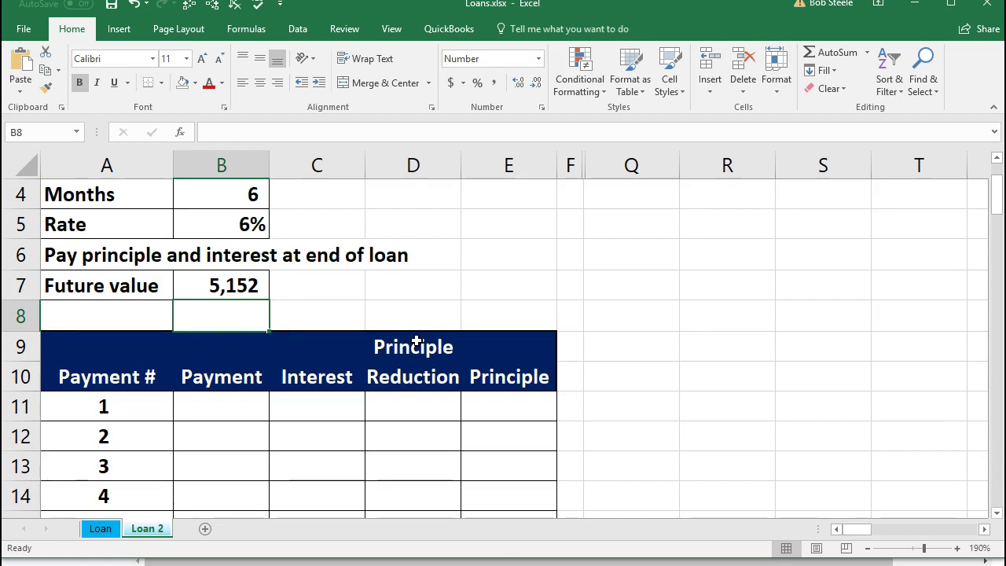
scroll(417, 340, "up", 1)
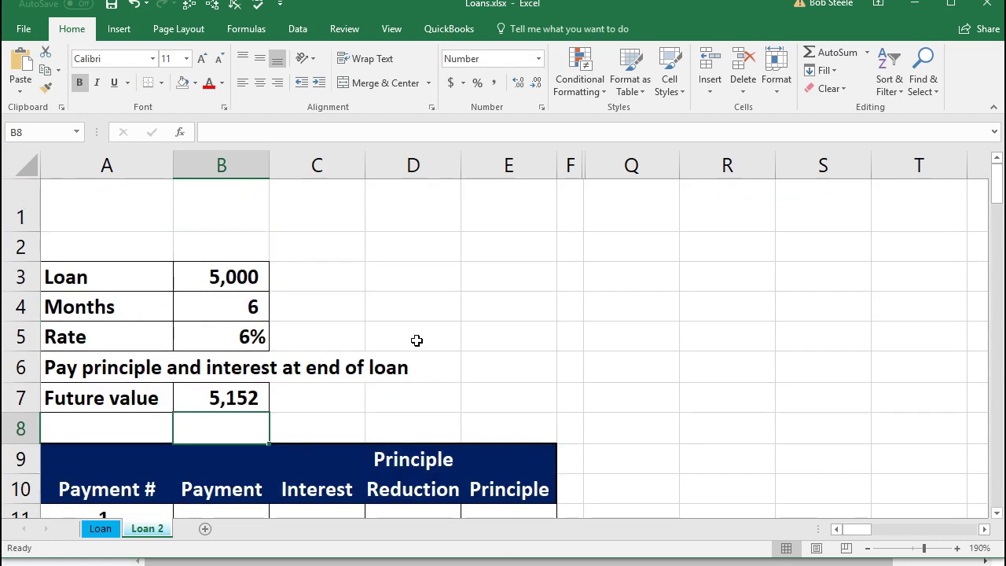
left_click(235, 396)
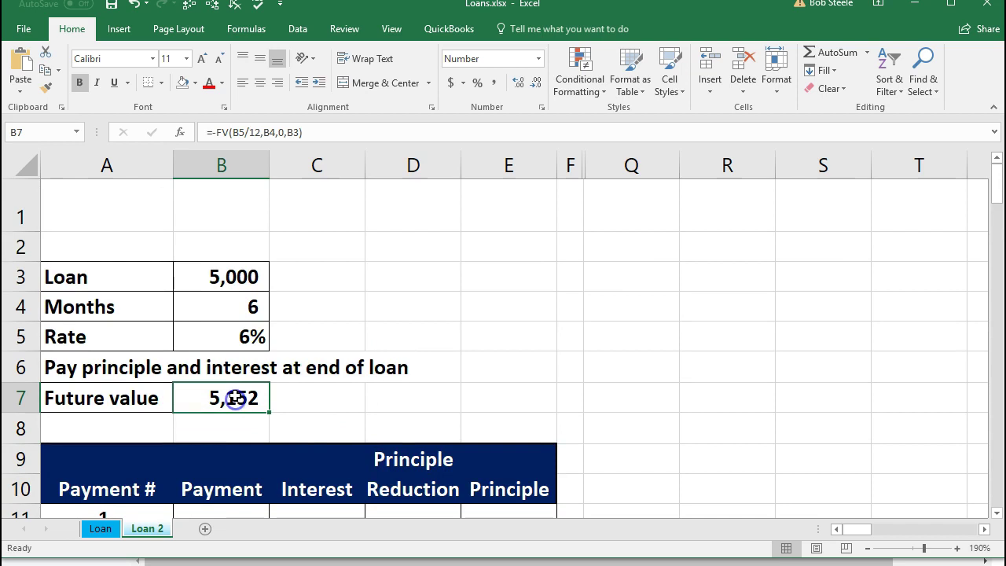
key("Delete")
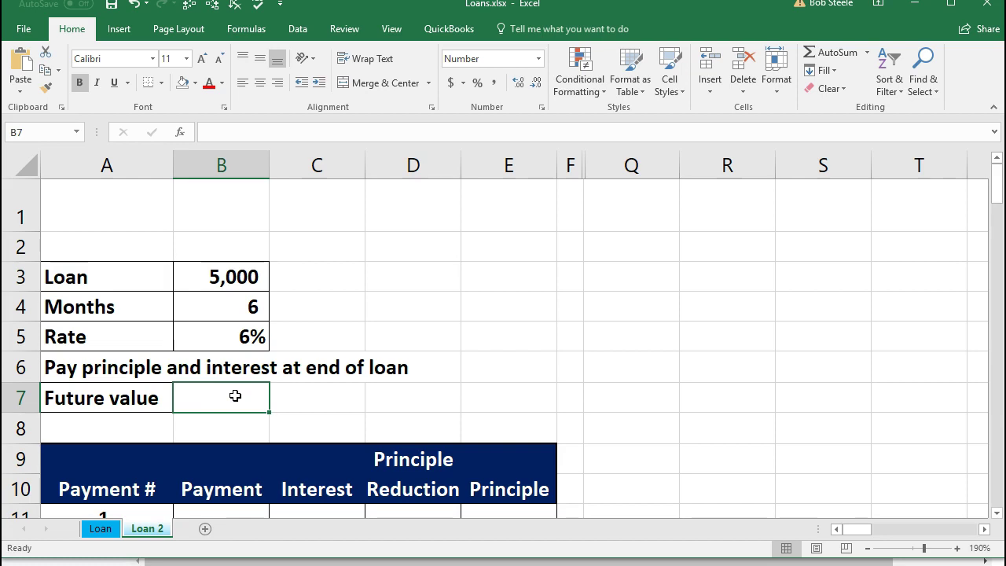
Step: Review the loan amount, months and rate in cells B3 to B5, and select the future value cell B7
left_click_drag(236, 336, 231, 278)
left_click(234, 289)
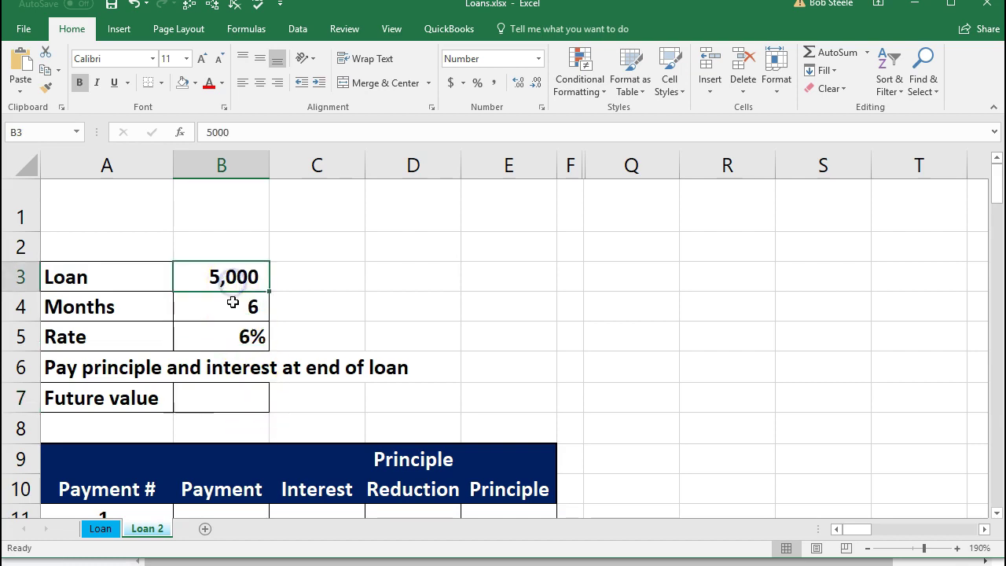
left_click(231, 334)
left_click(225, 300)
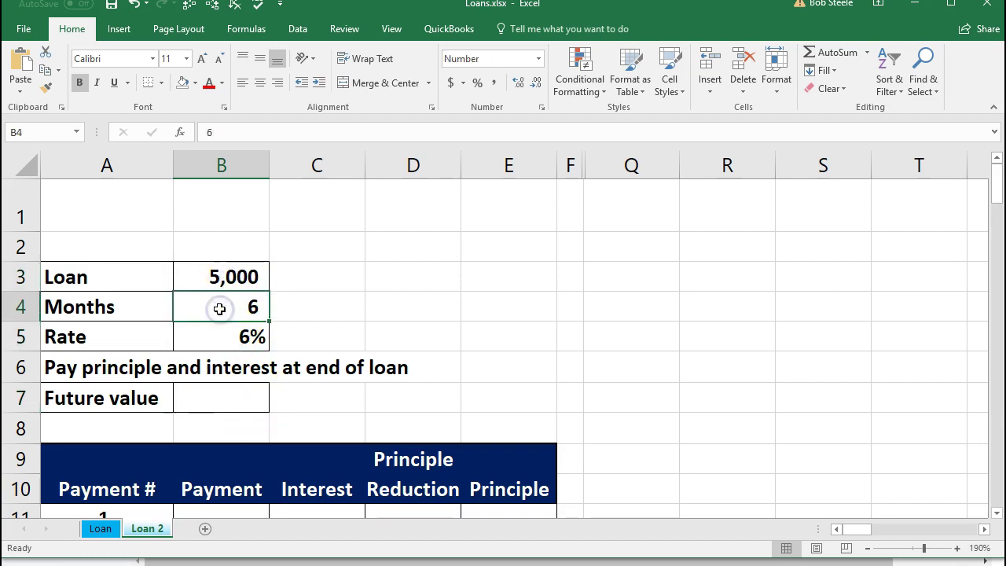
left_click(236, 393)
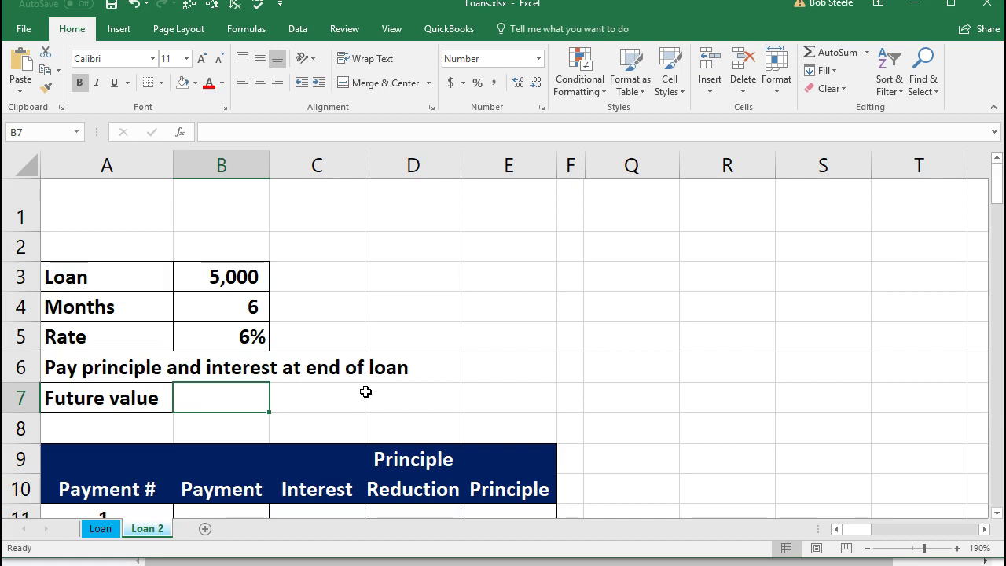
scroll(365, 391, "down", 1)
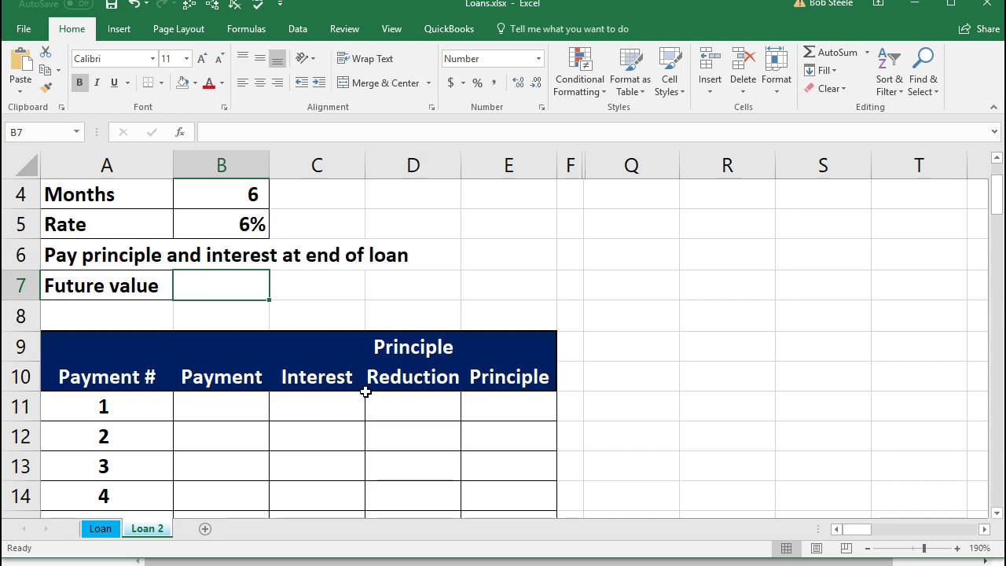
Step: Examine the Loan 2 inputs again, comparing the loan amount, term in months, interest rate and future value cells
scroll(366, 391, "up", 1)
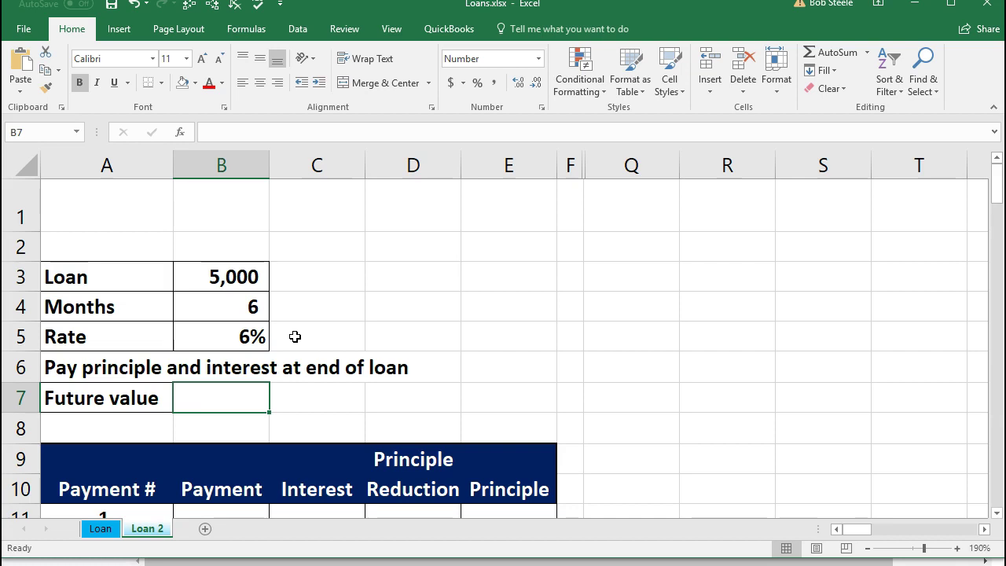
left_click(267, 278)
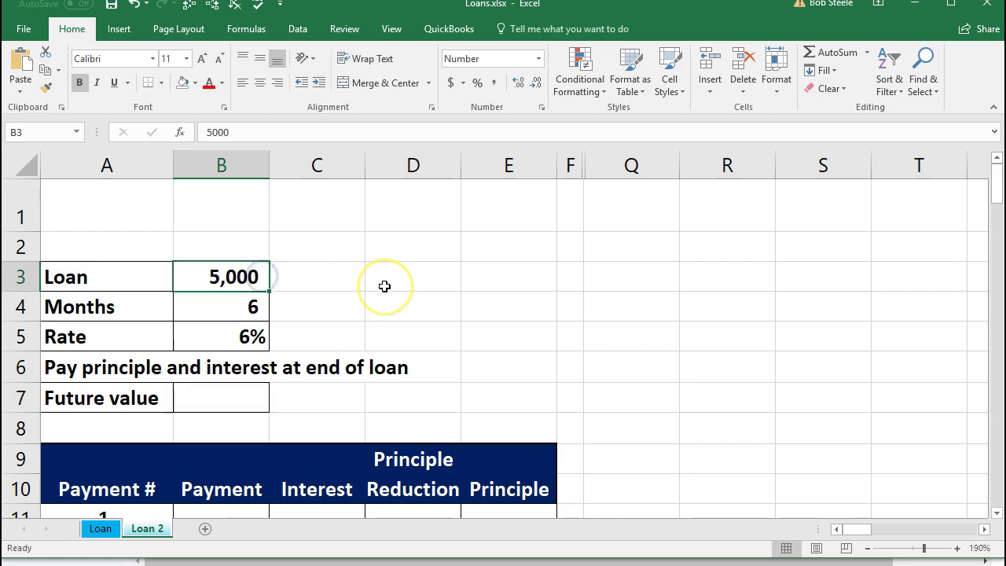
key("Down")
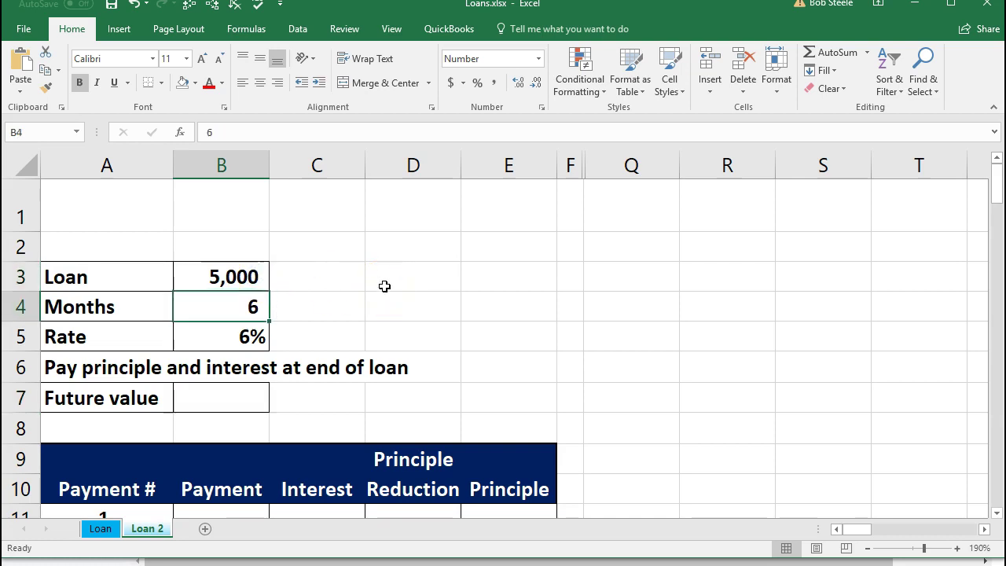
key("Down")
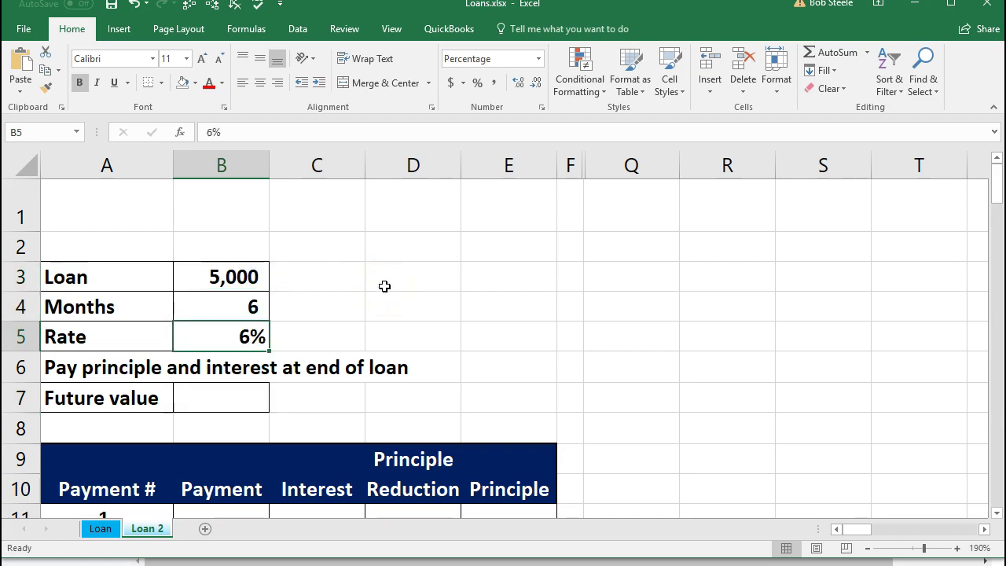
key("Down")
key("Down")
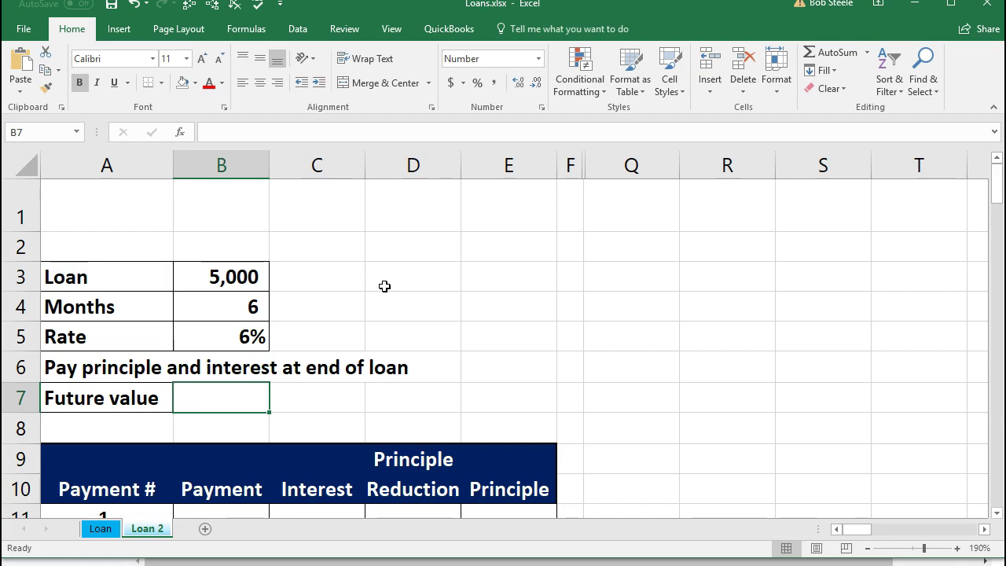
left_click(246, 268)
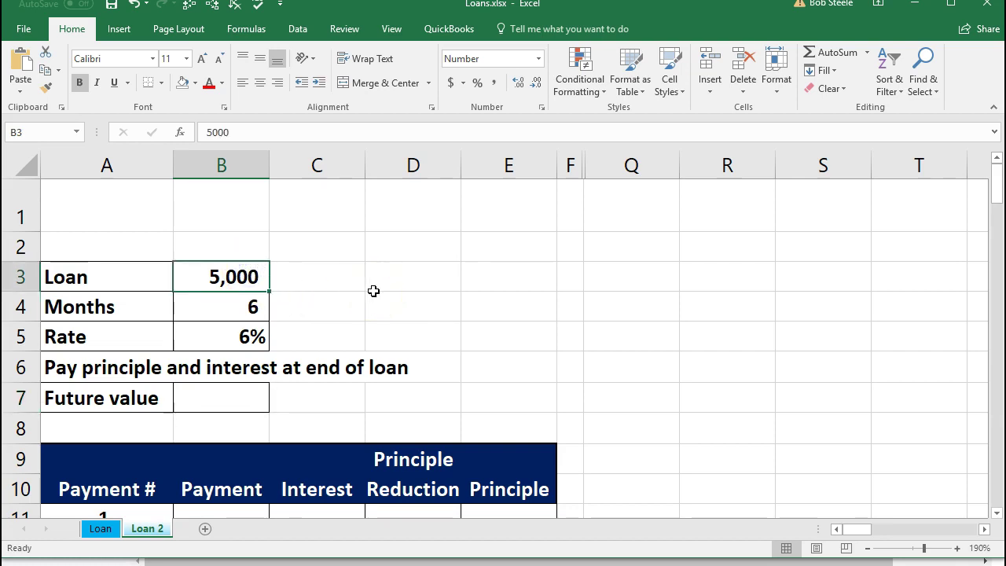
key("Down")
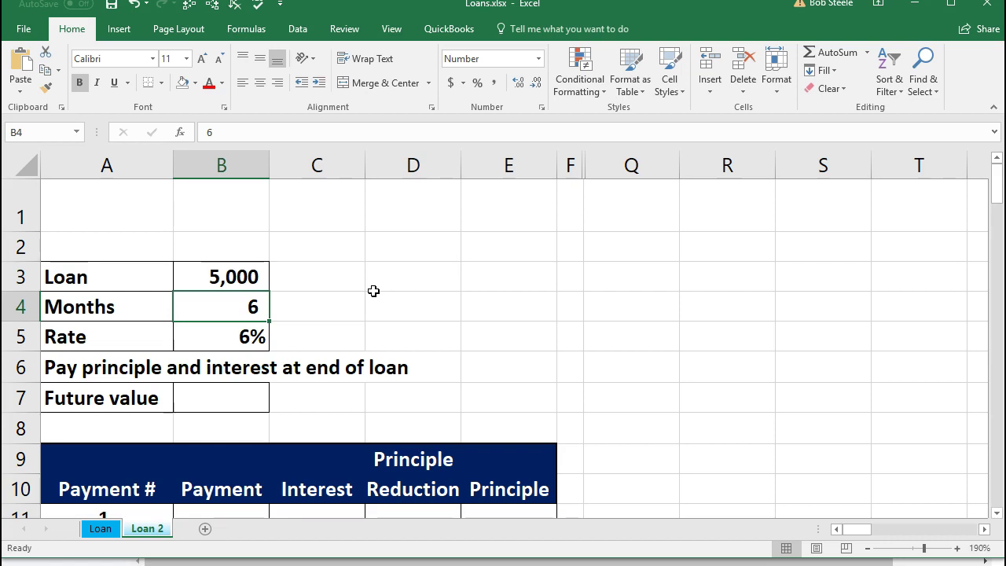
key("Up")
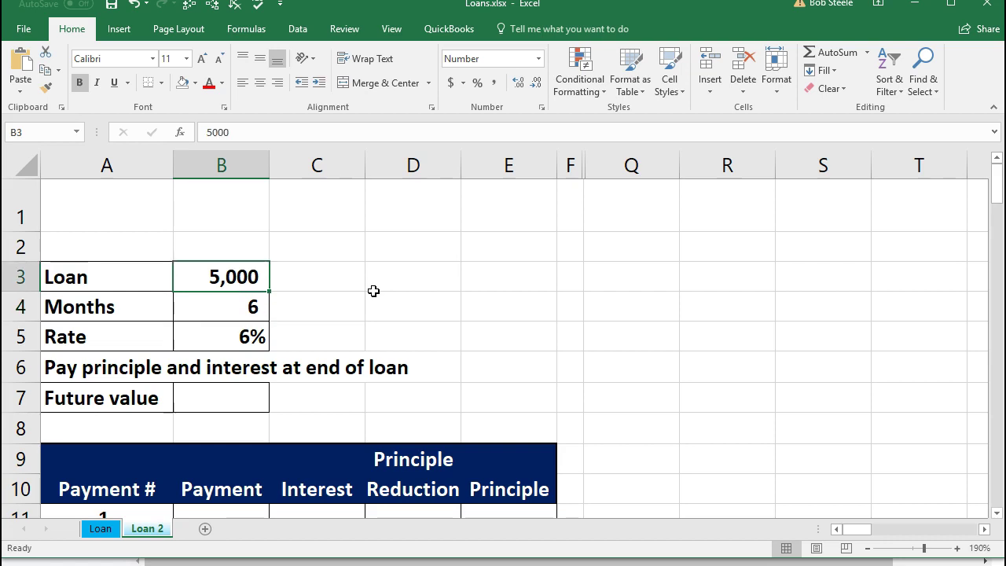
key("Down")
key("Down")
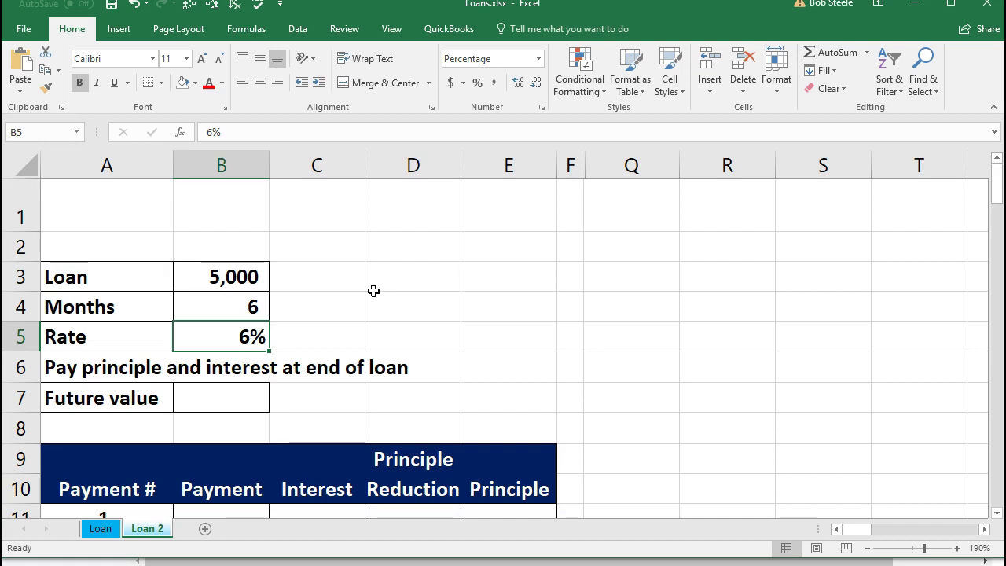
left_click(233, 275)
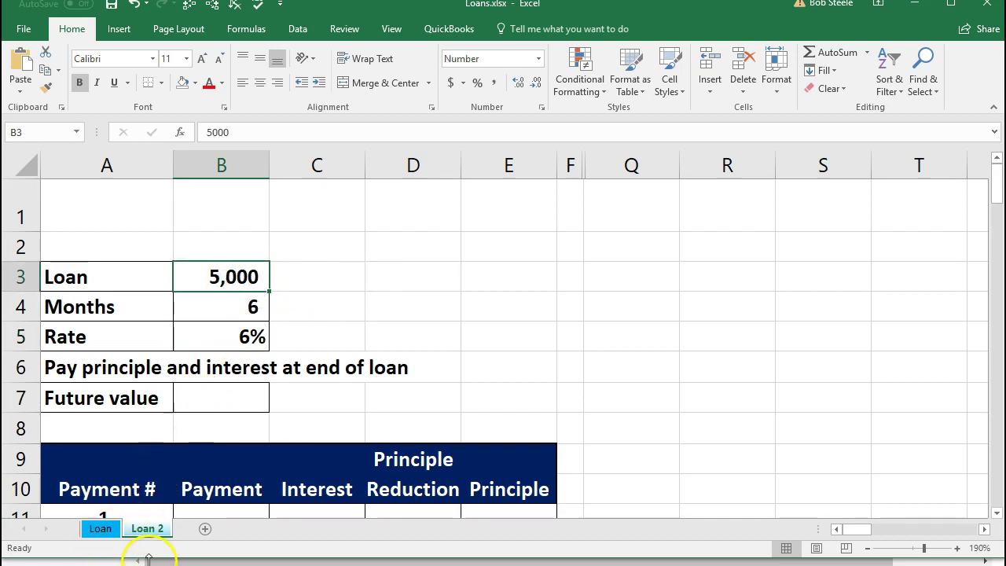
left_click(241, 311)
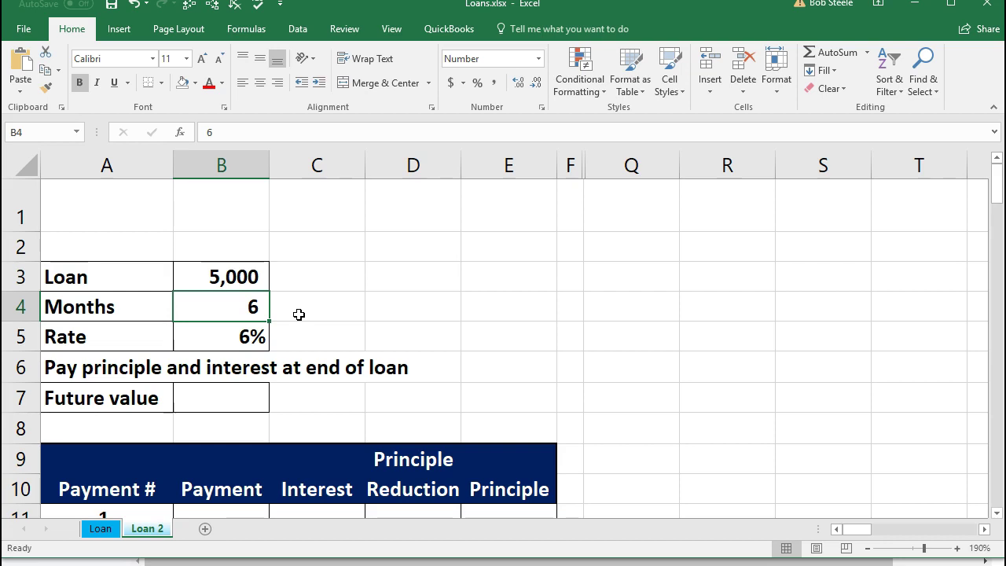
Step: Search the function library for "future payme" and insert the FV function in the future value cell B7
left_click(229, 406)
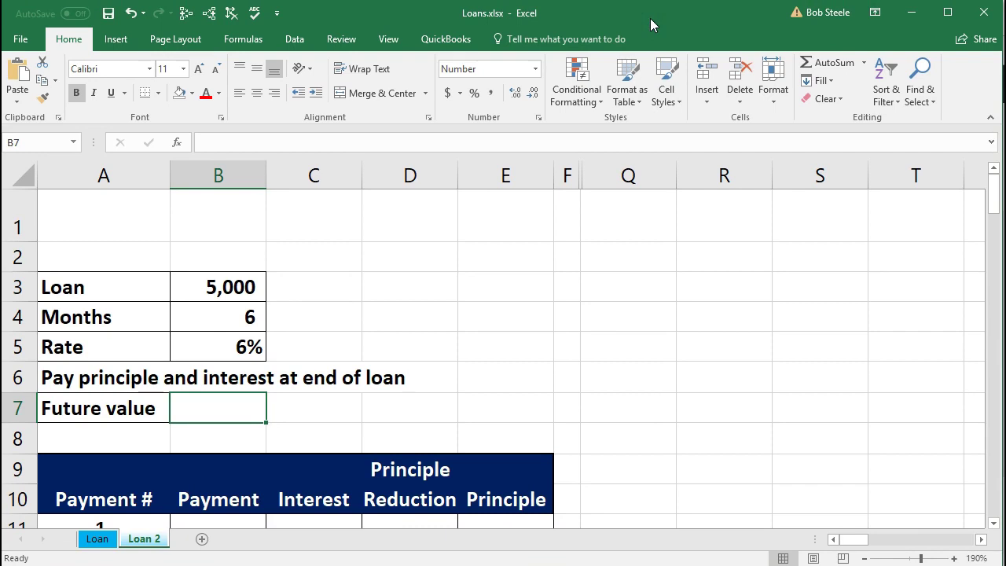
left_click(259, 41)
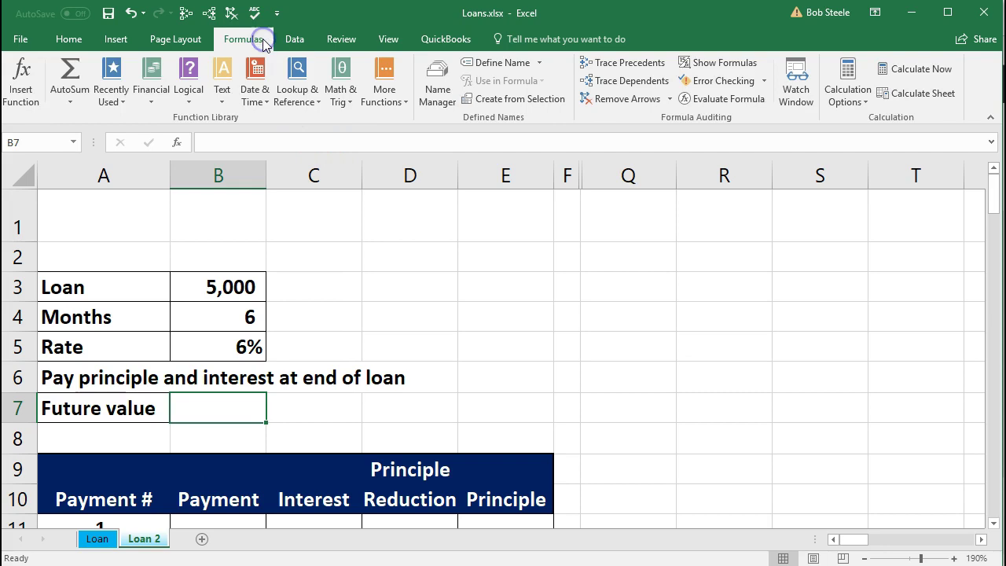
left_click(28, 86)
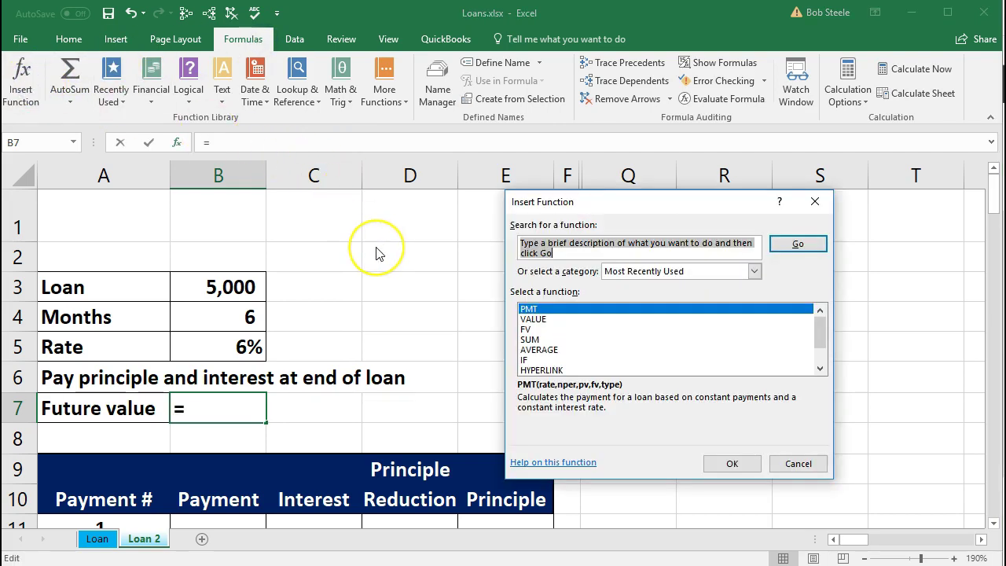
type("fu")
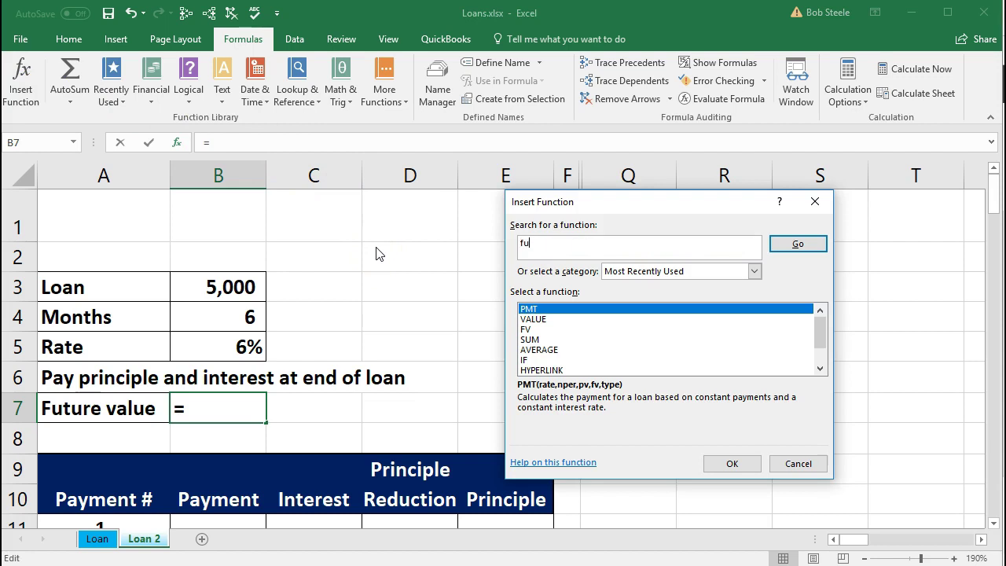
type("ture payme")
key("Return")
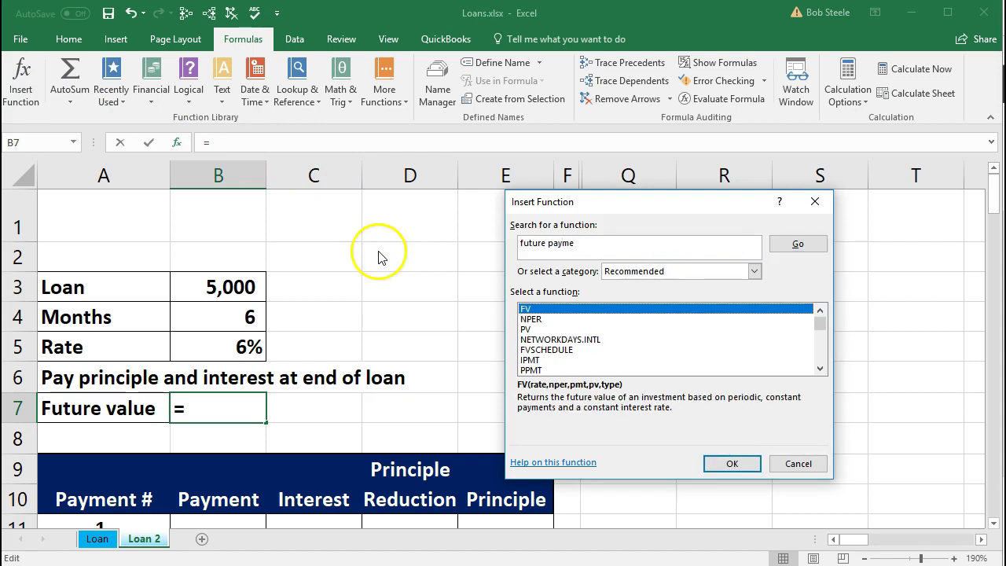
left_click(533, 311)
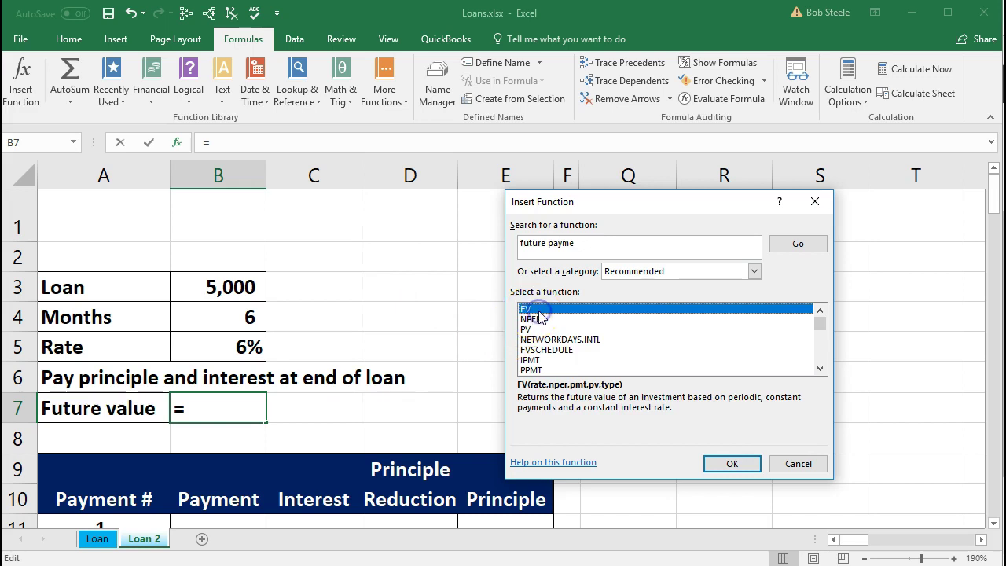
left_click(750, 465)
Step: Set the FV function's Rate argument to the monthly rate B5/12
left_click(626, 253)
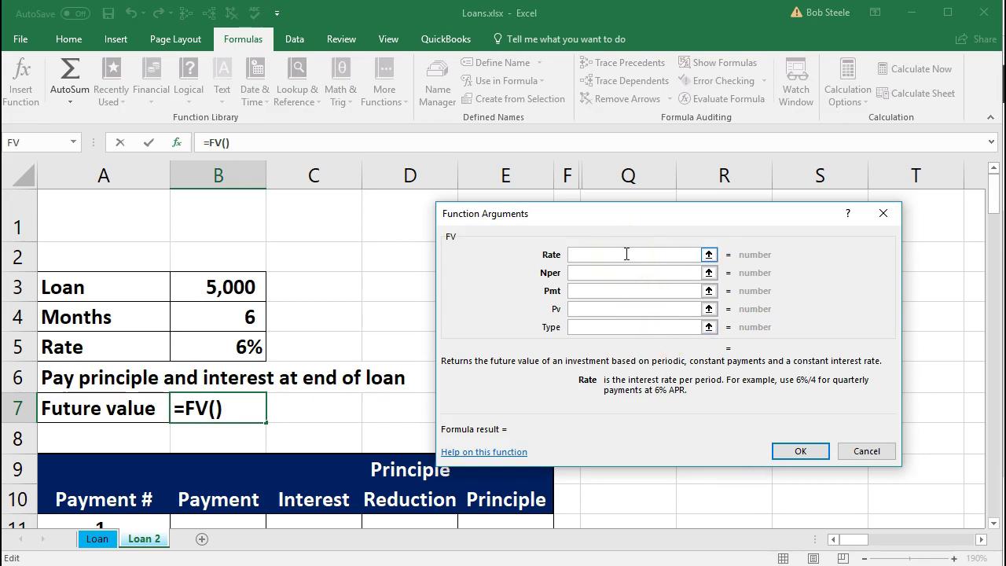
left_click(635, 415)
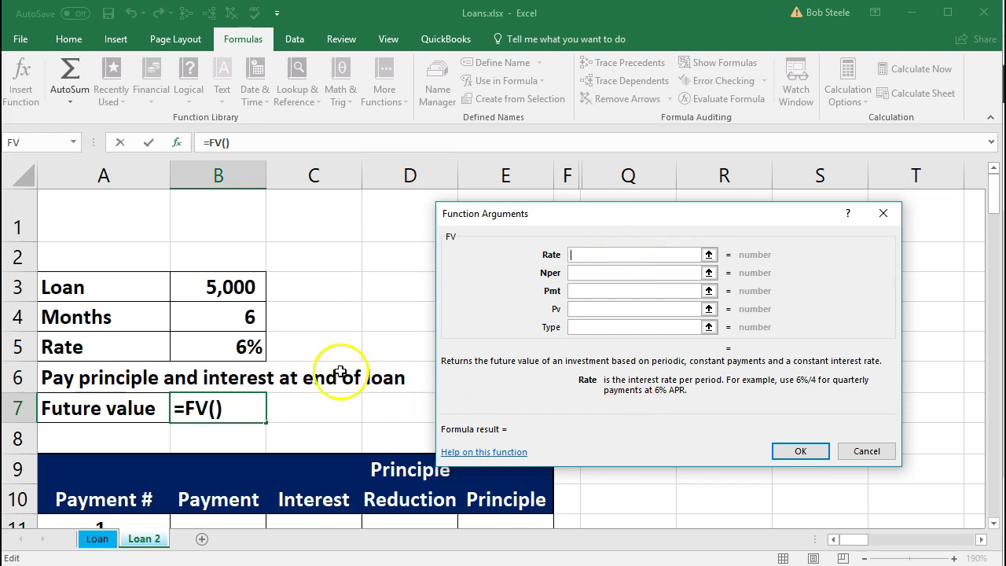
left_click(253, 347)
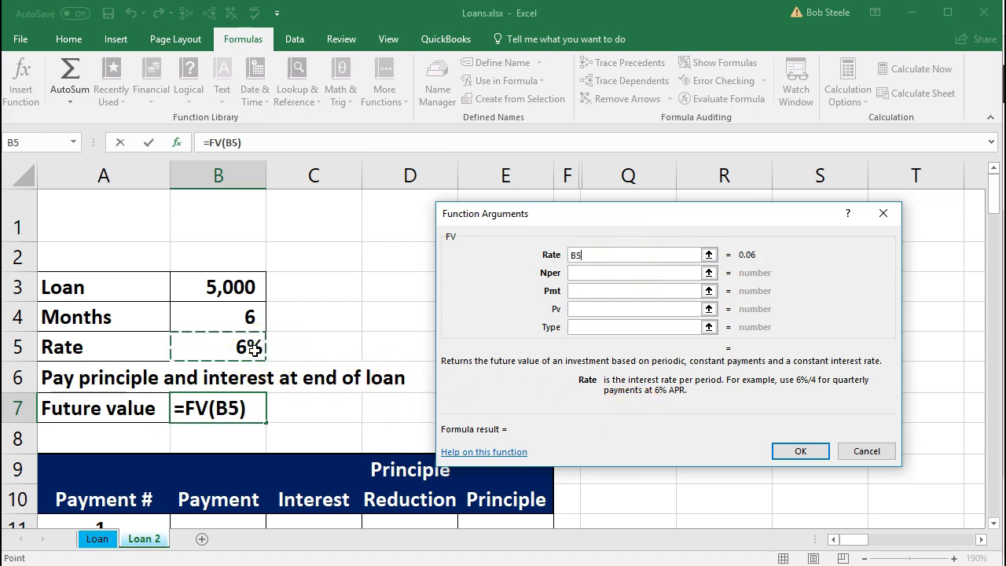
left_click(288, 330)
left_click(538, 318)
type("/12")
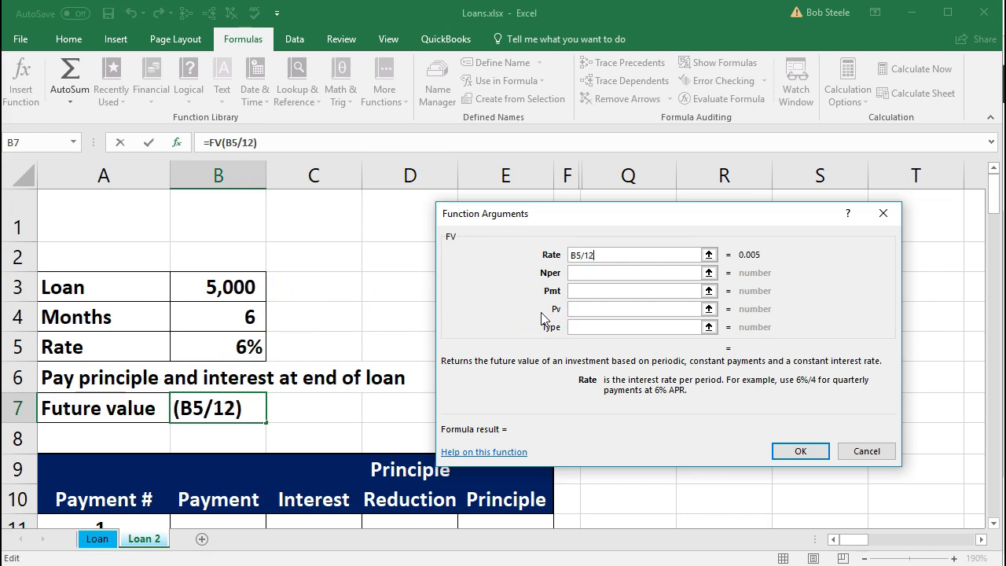
Step: Set the FV arguments Nper to B4, Pmt to 0 and Pv to B3, and complete the formula
left_click(581, 271)
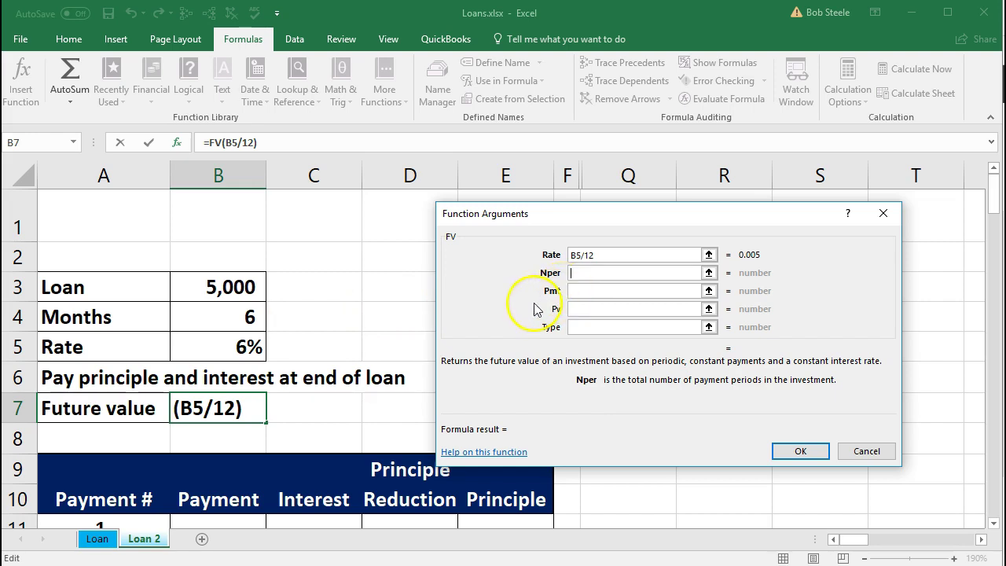
left_click(253, 317)
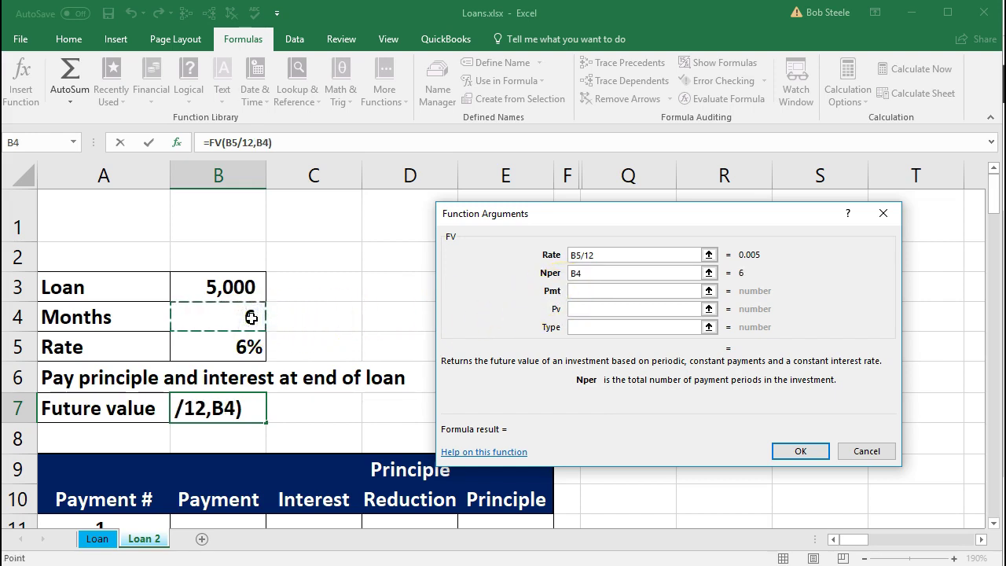
left_click(602, 291)
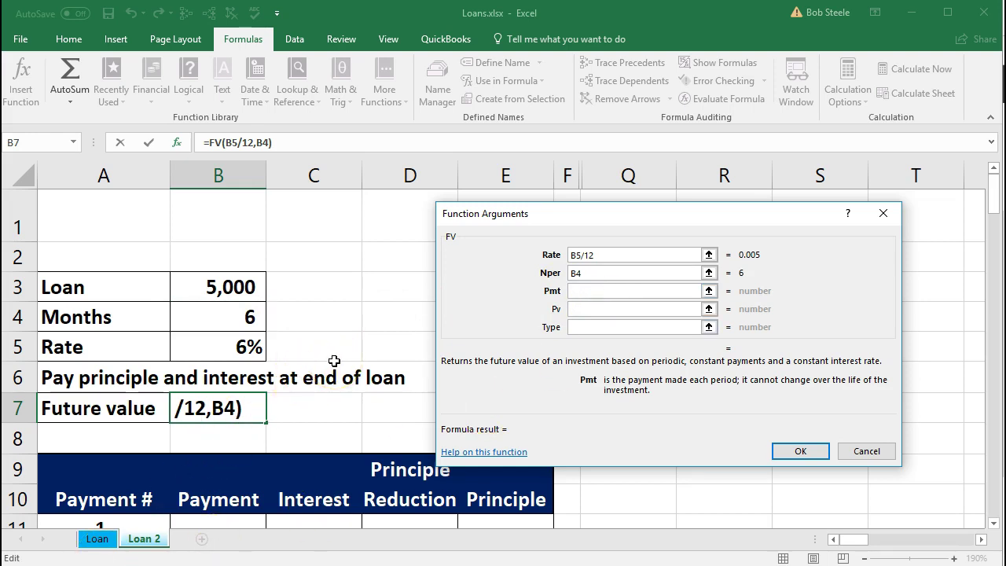
type("0")
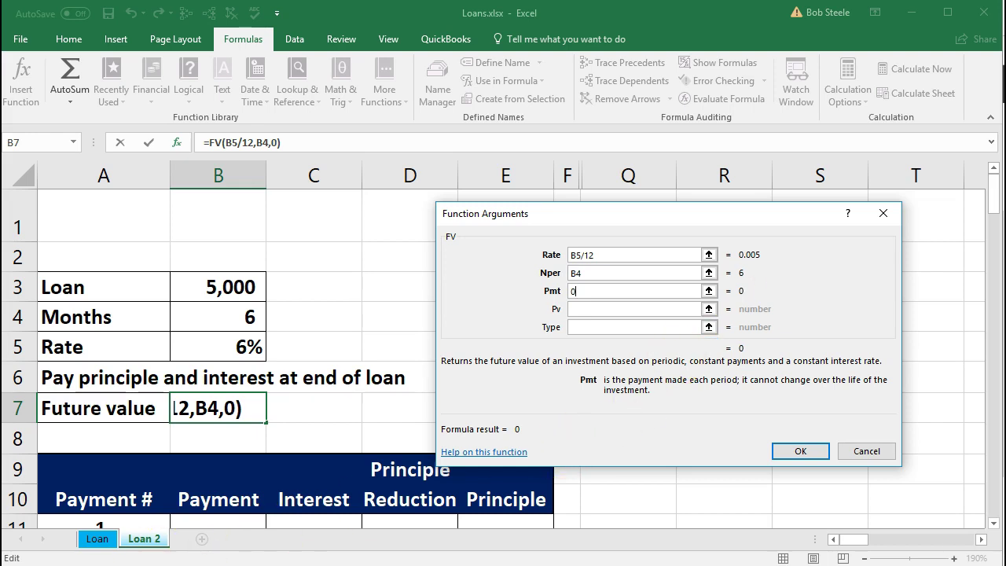
left_click(594, 312)
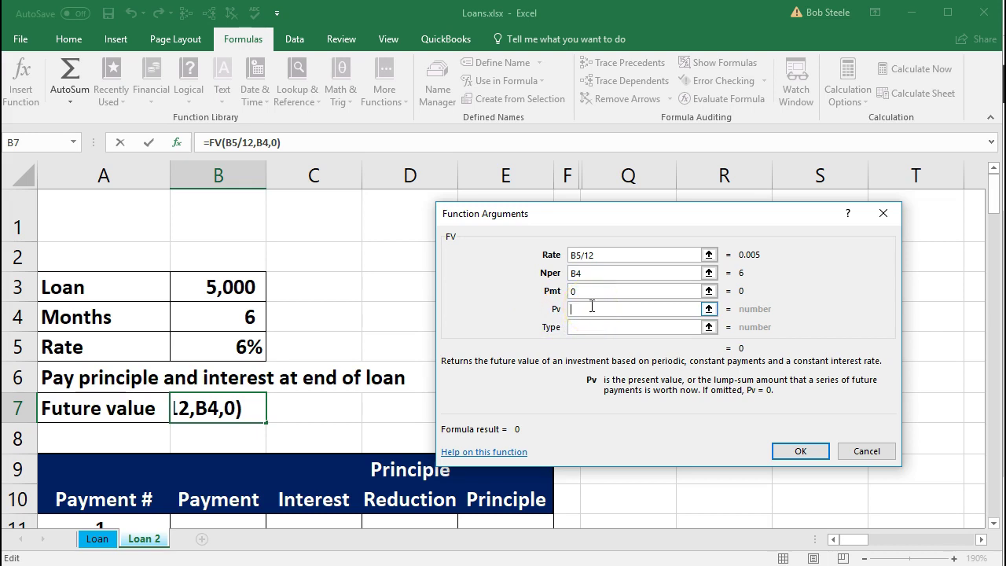
left_click(260, 286)
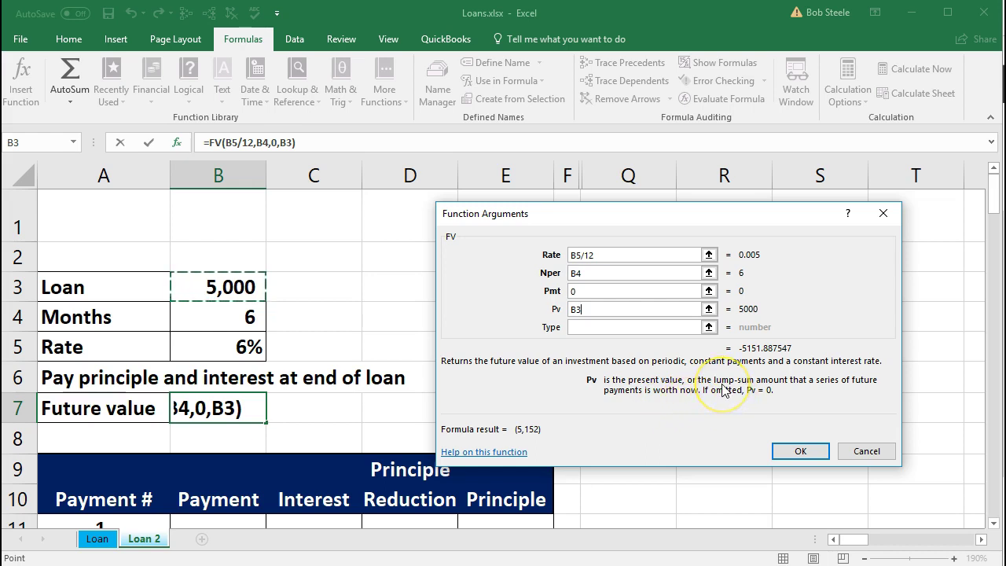
left_click(799, 452)
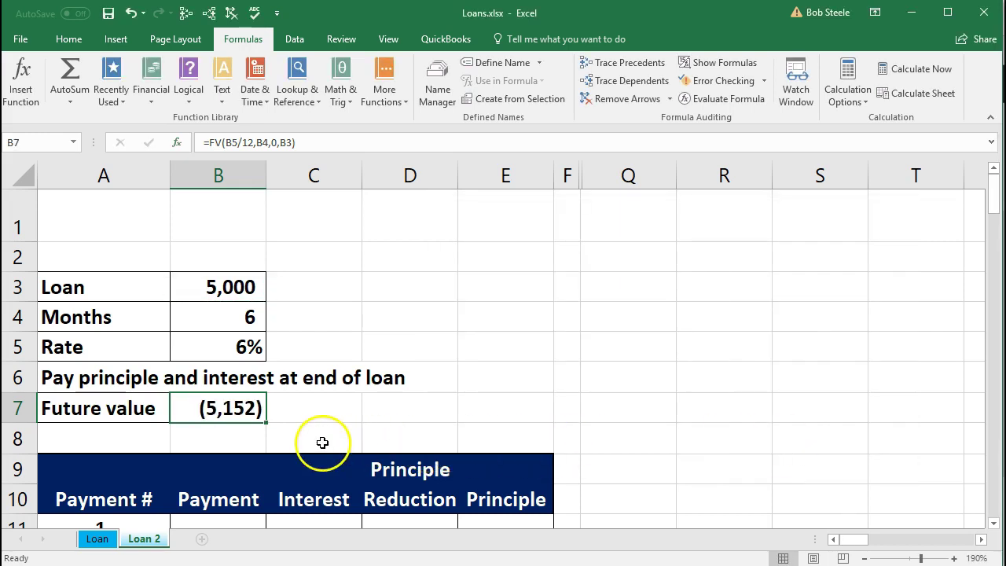
Step: Negate the future value formula in B7 so it reads =-FV(B5/12,B4,0,B3), and select the loan amount in B3
left_click(240, 288)
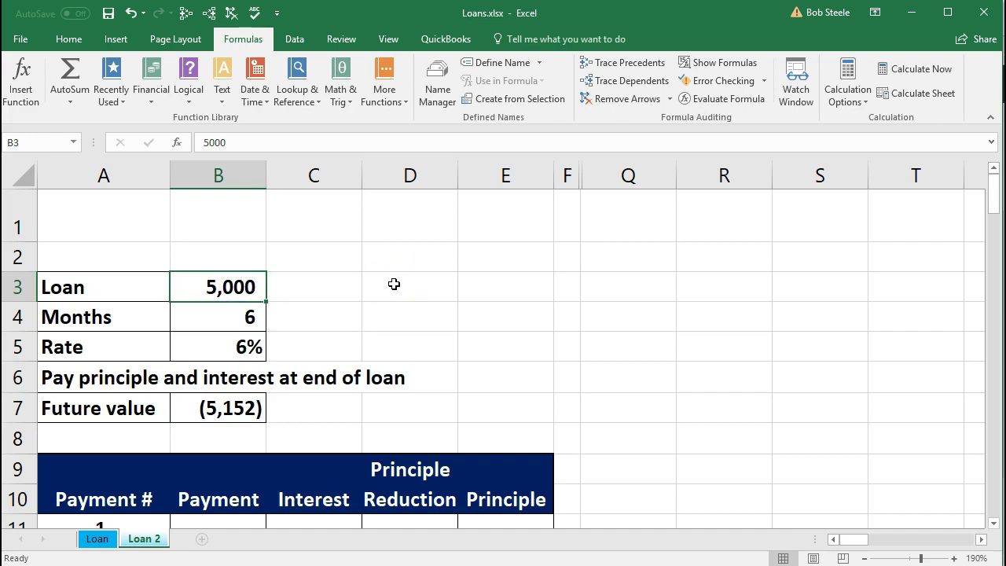
key("Down")
key("Down")
key("Down")
key("Down")
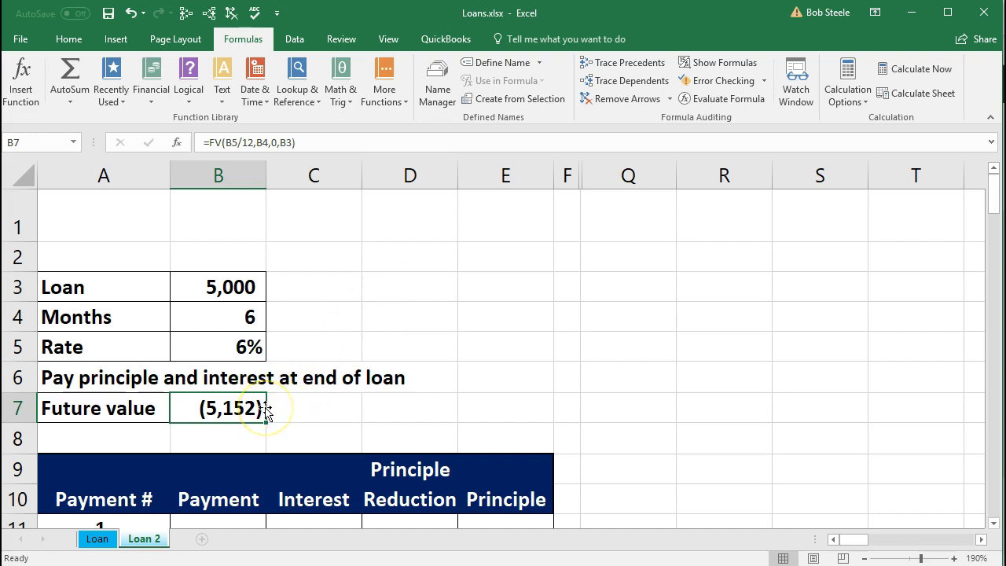
double_click(228, 408)
left_click(183, 408)
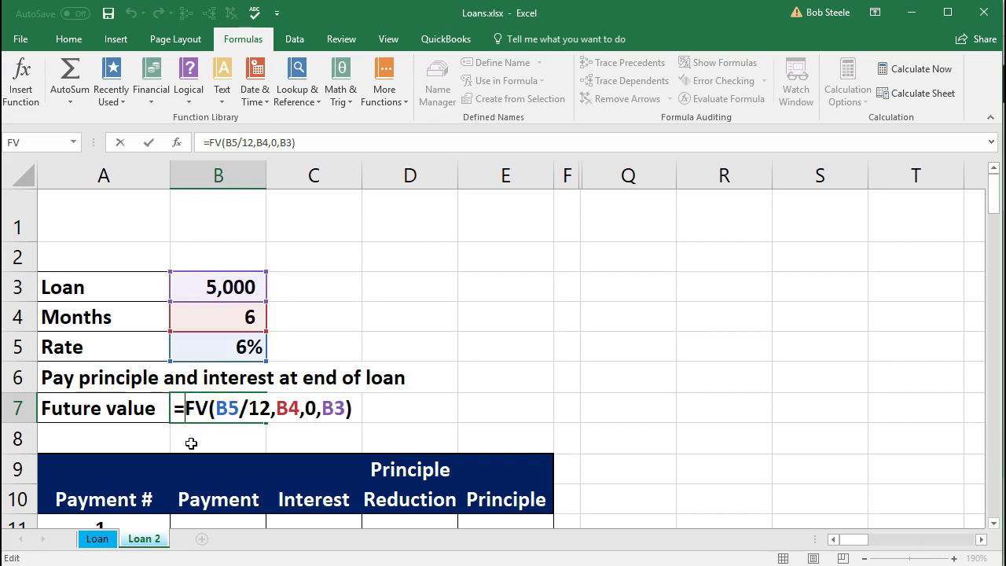
type("-")
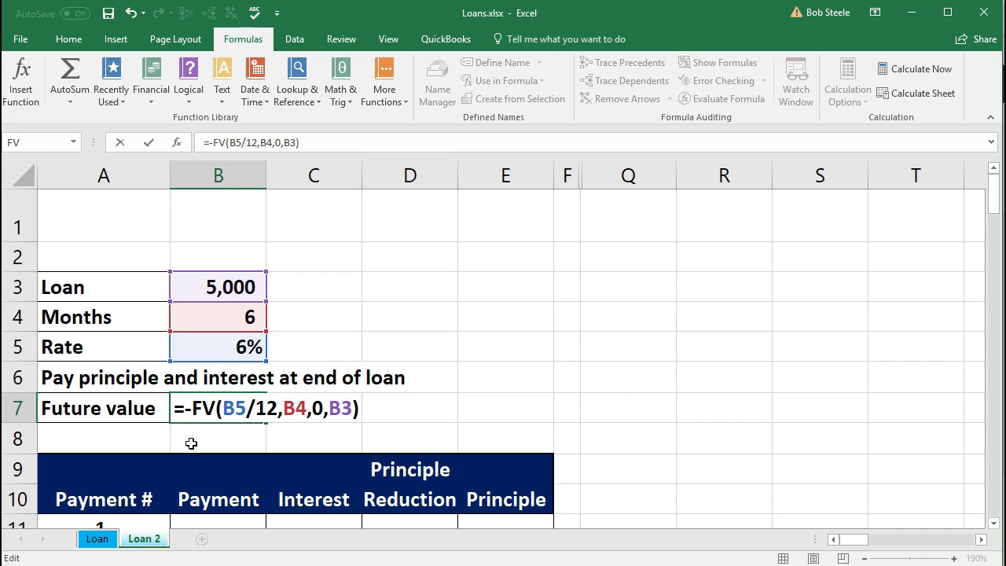
key("Return")
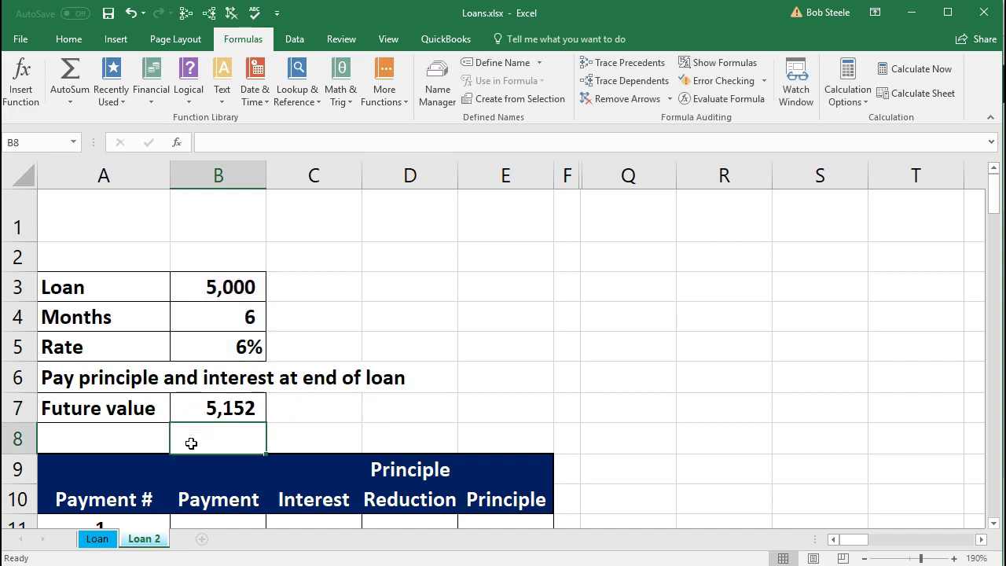
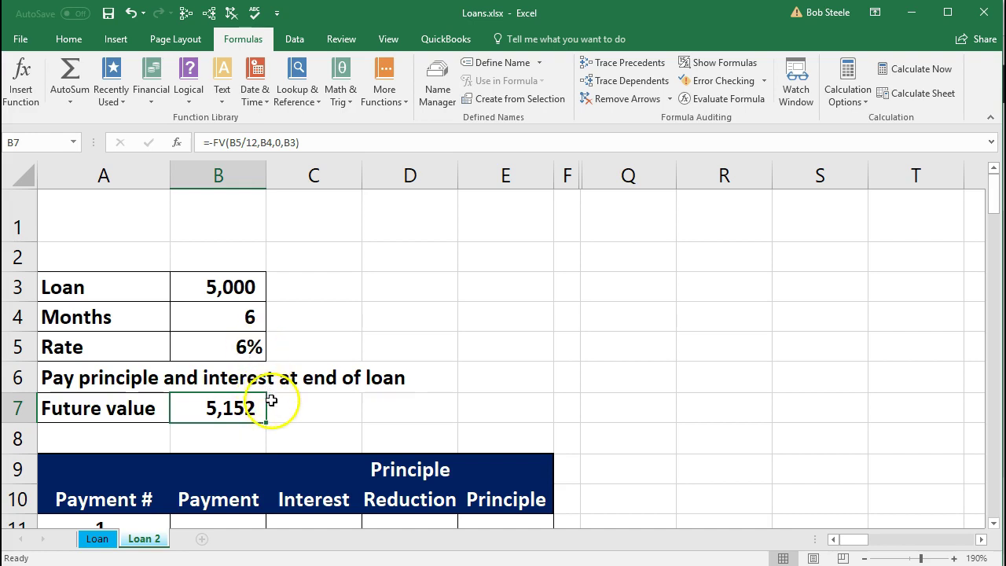
left_click(246, 287)
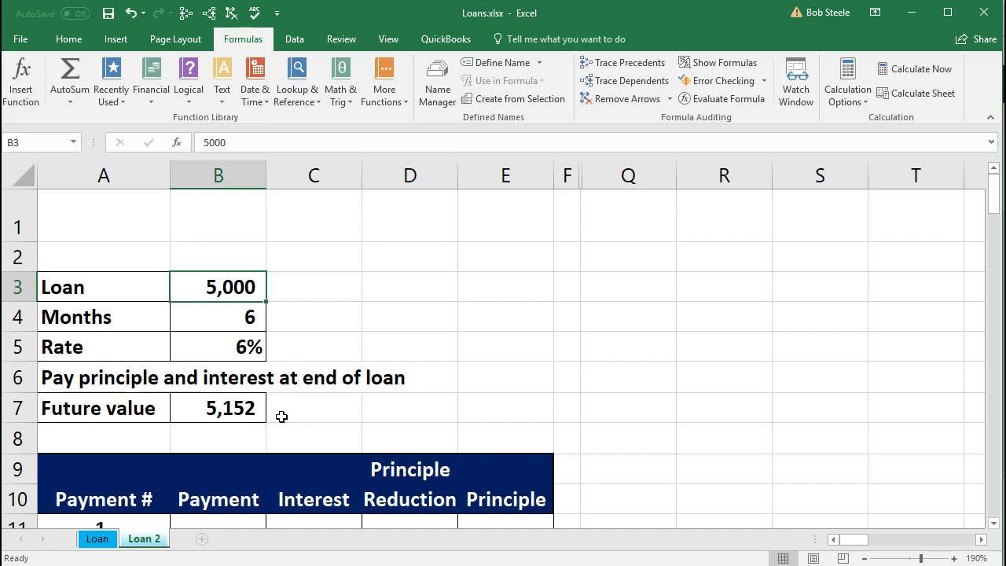
Step: Review the loan term in B4 and the future value formula in B7
left_click(220, 428)
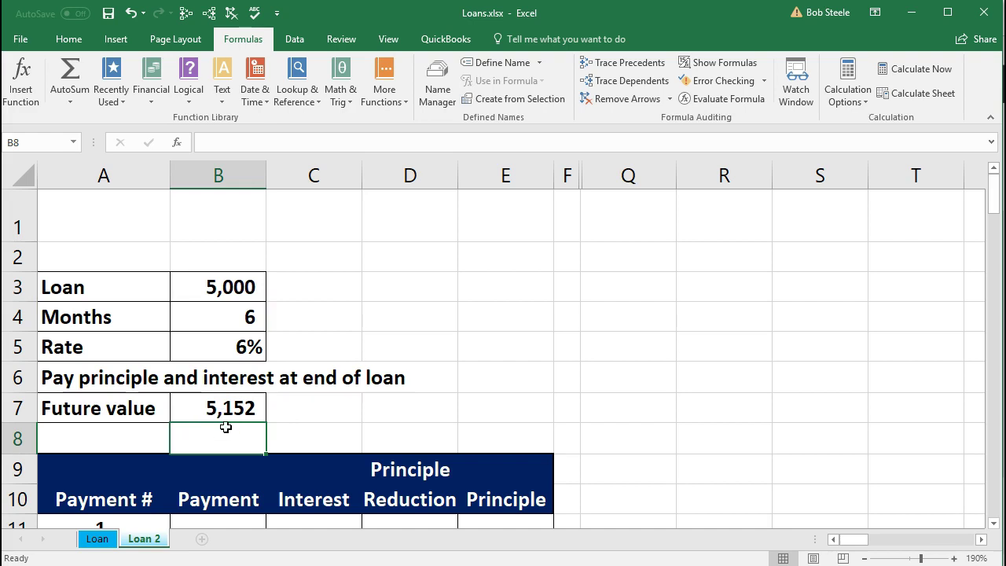
left_click(252, 318)
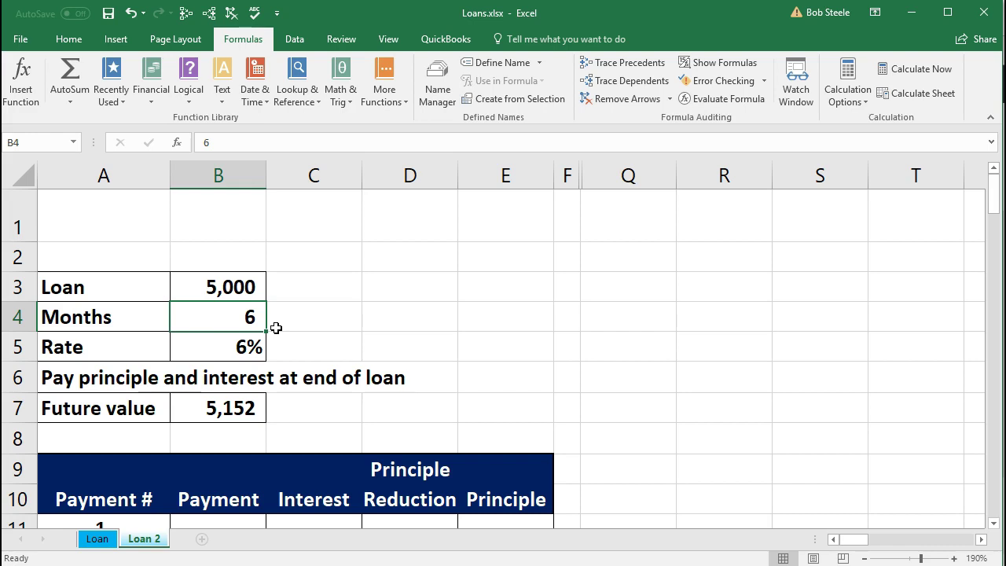
left_click(258, 409)
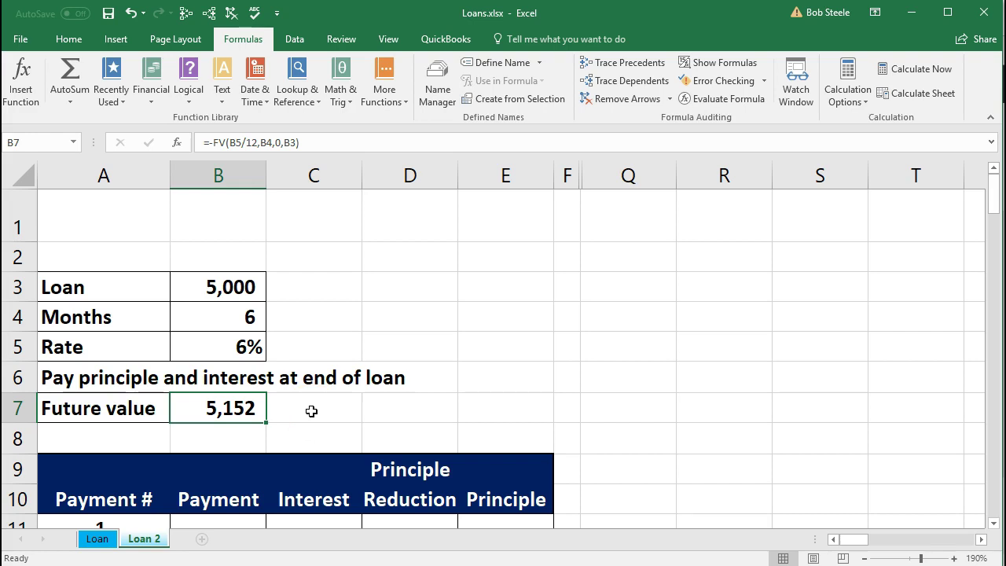
scroll(311, 410, "down", 1)
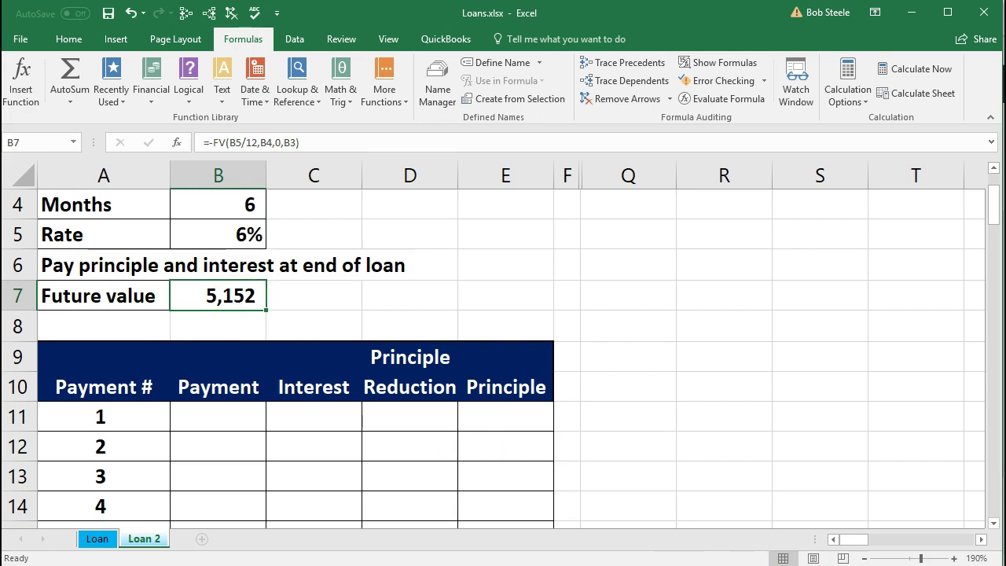
key("alt+Tab")
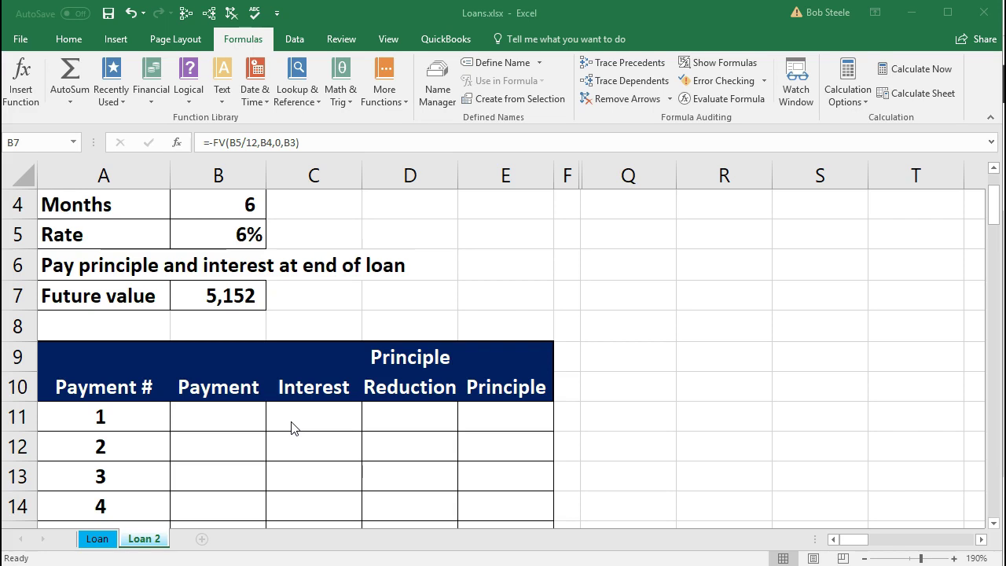
Step: Enter a payment of 0 for each of payments 1 to 6 in cells B11 through B16
left_click(217, 418)
scroll(216, 377, "up", 1)
scroll(216, 326, "down", 1)
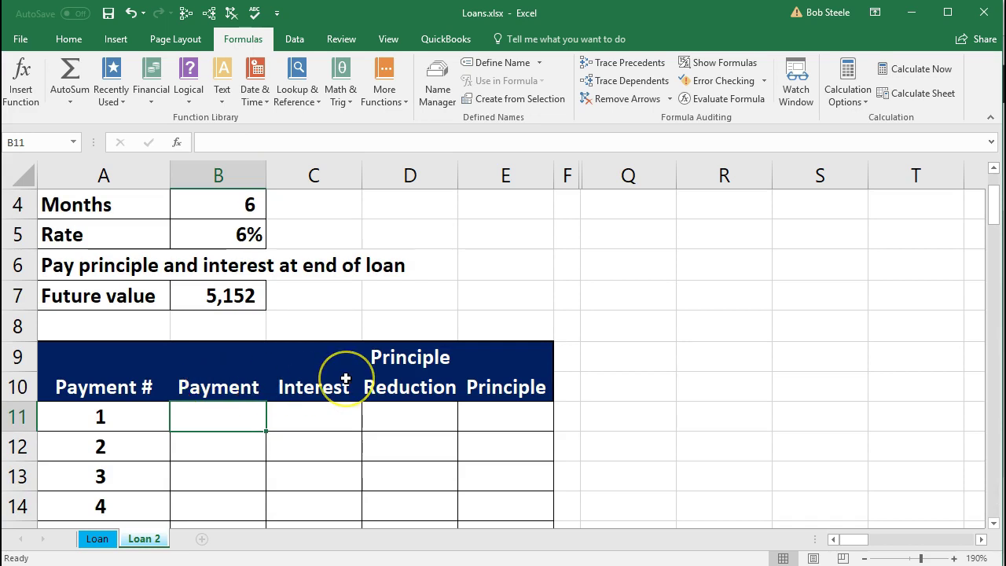
scroll(346, 380, "up", 1)
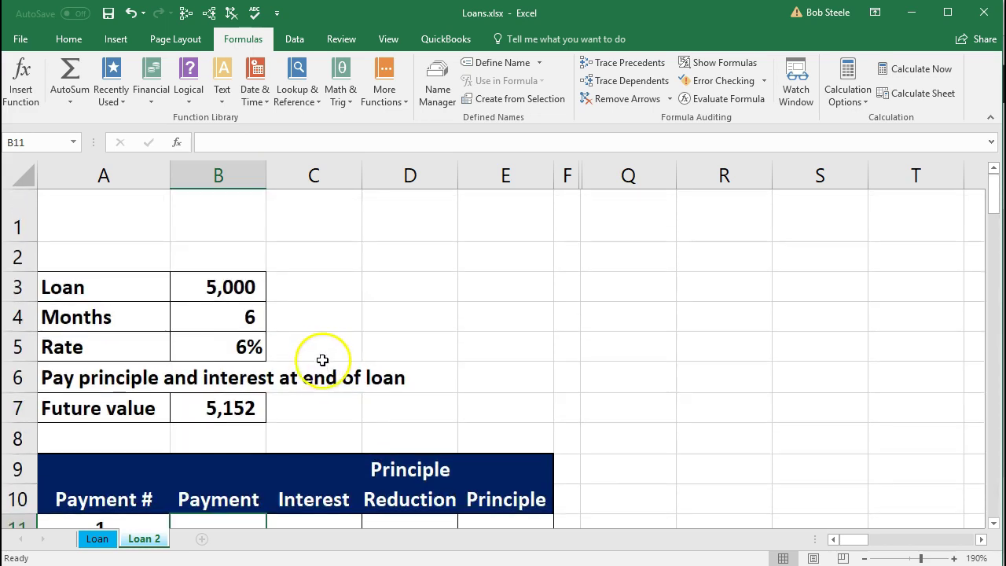
scroll(309, 350, "down", 1)
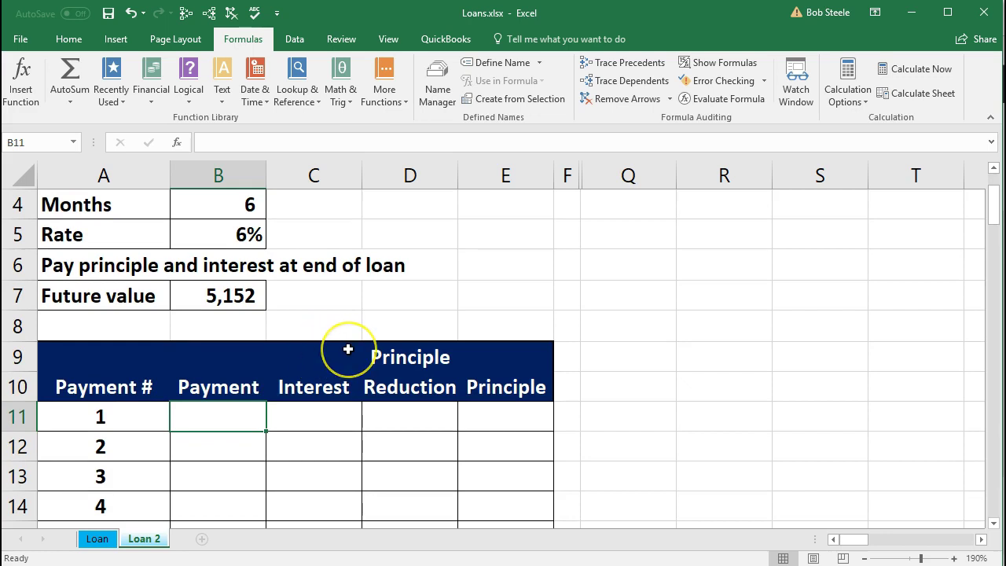
type("0")
key("Return")
type("0")
key("Return")
type("0")
key("Return")
type("0")
key("Return")
type("0")
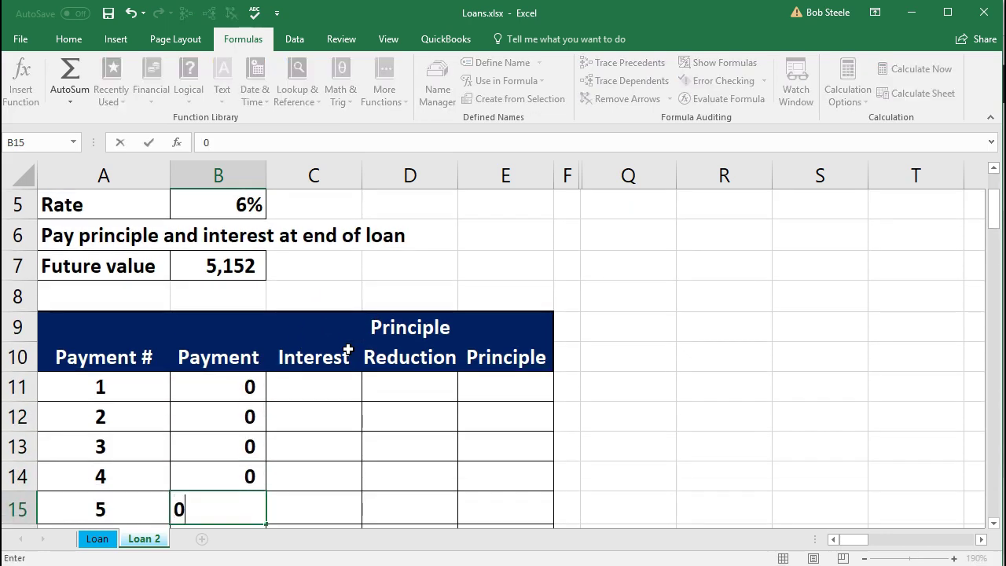
key("Return")
type("0")
key("Return")
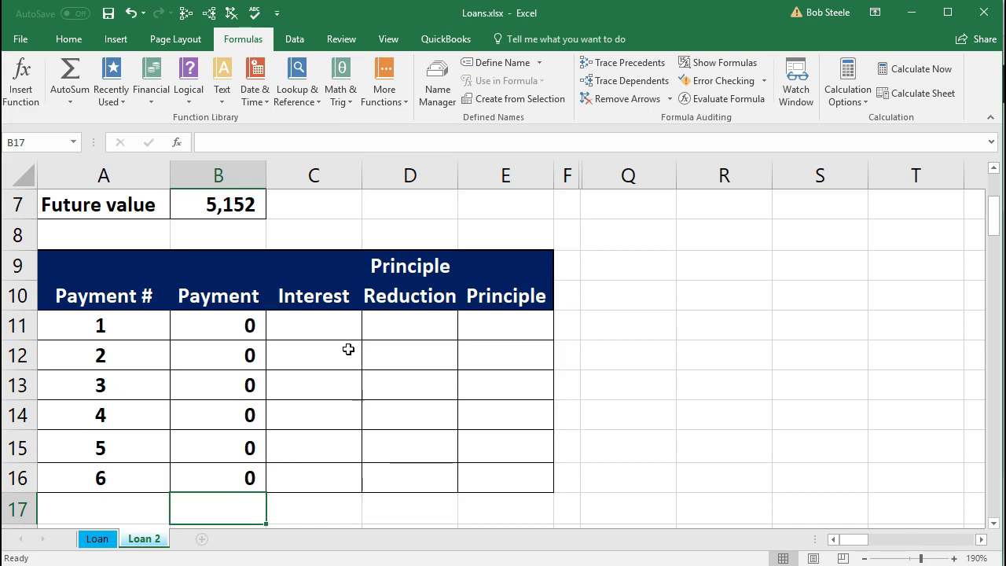
Step: Select the first interest cell C11, switch to Calculator, and compute the first month's interest as 5000 × .06 ÷ 12
scroll(349, 349, "up", 1)
left_click(333, 418)
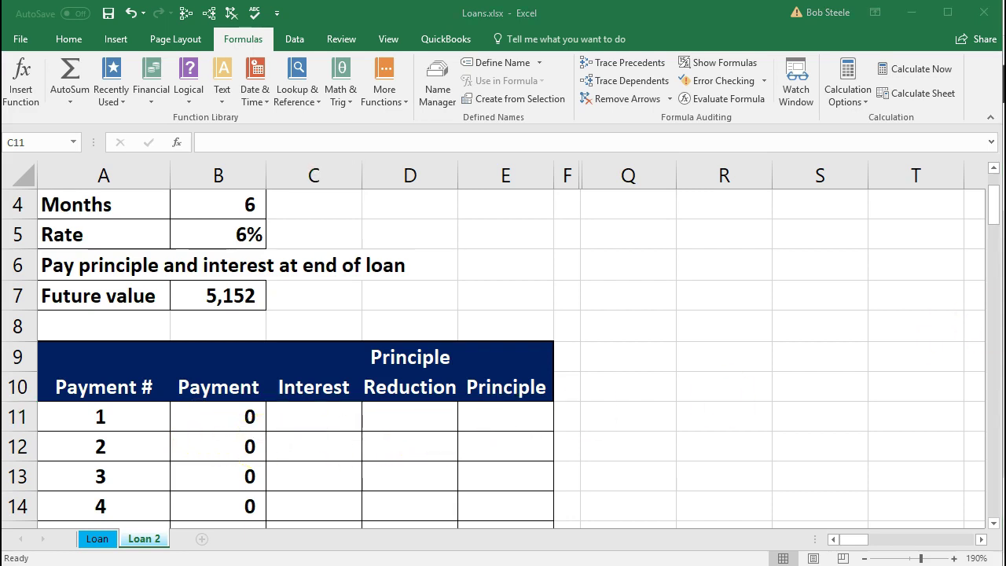
key("alt+Tab")
scroll(459, 327, "up", 1)
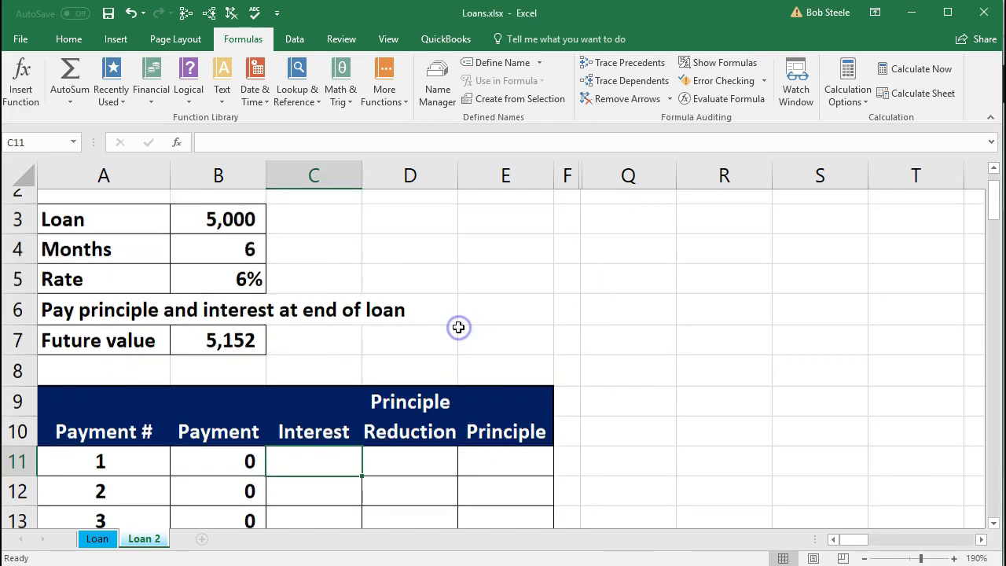
key("alt+Tab")
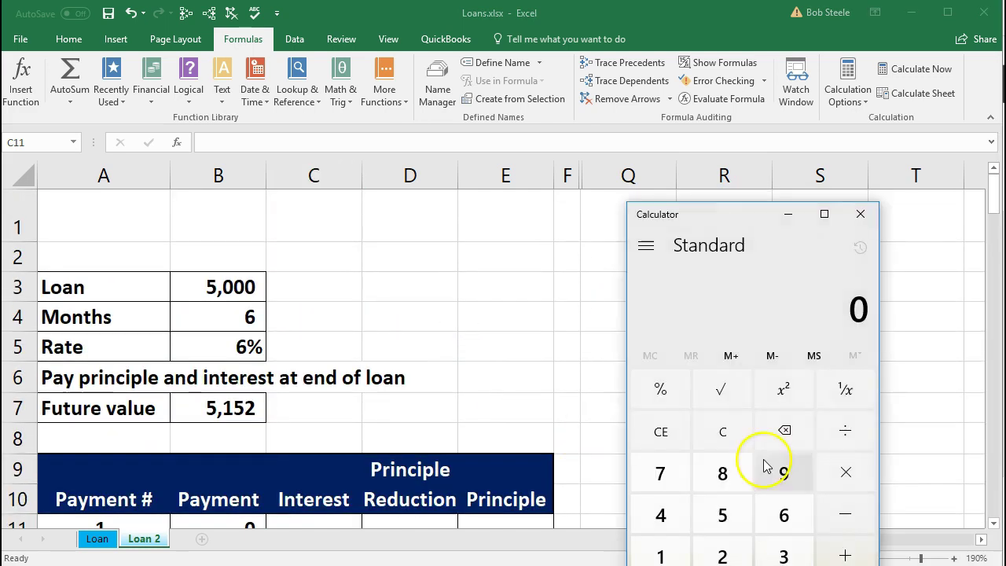
type("5000")
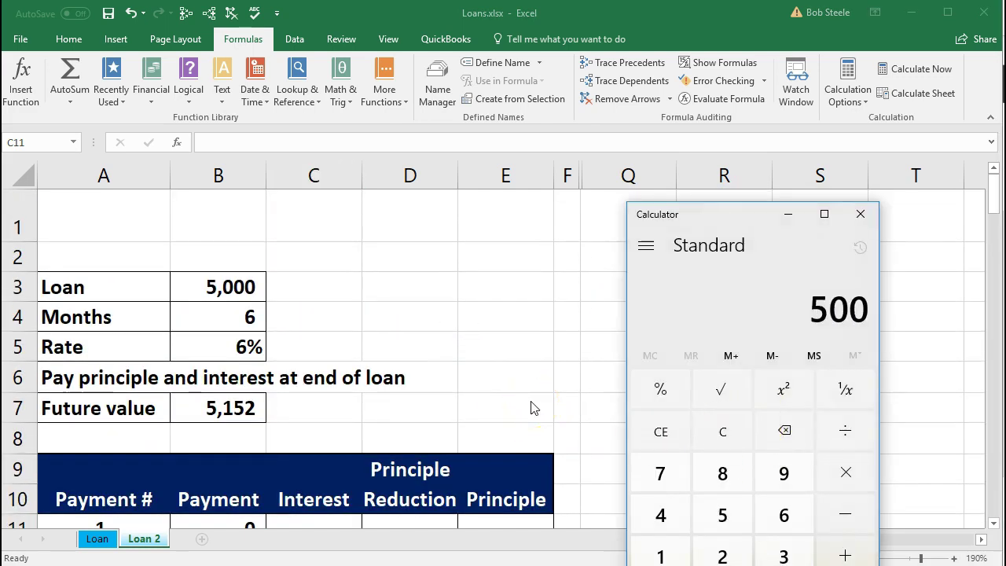
key("asterisk")
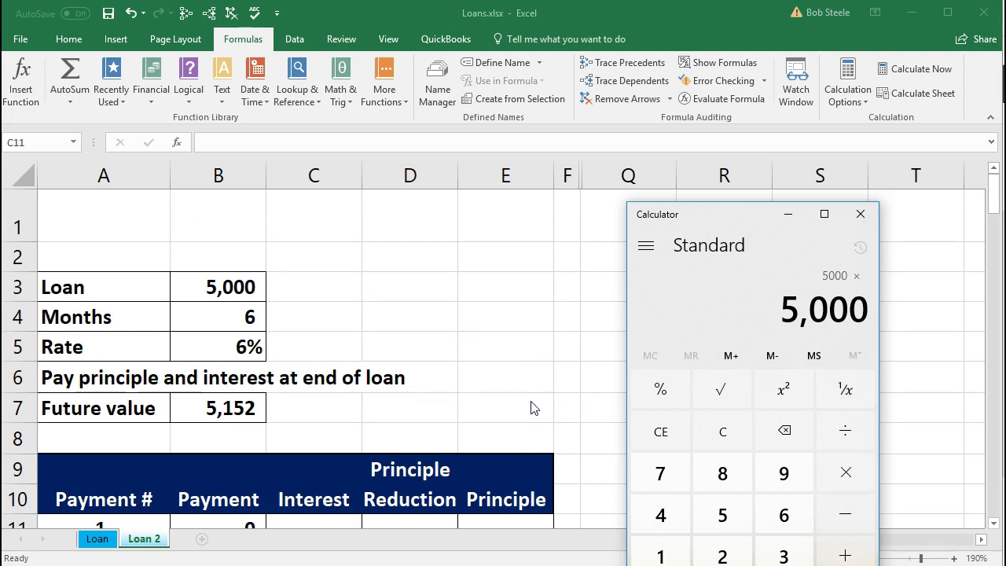
type(".06")
key("Return")
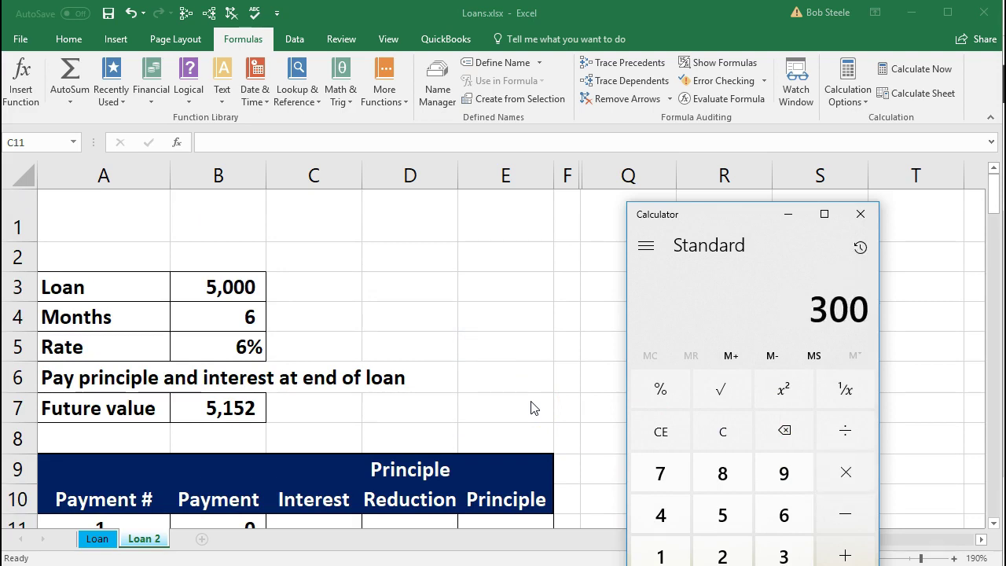
left_click(468, 405)
type("/12")
key("Return")
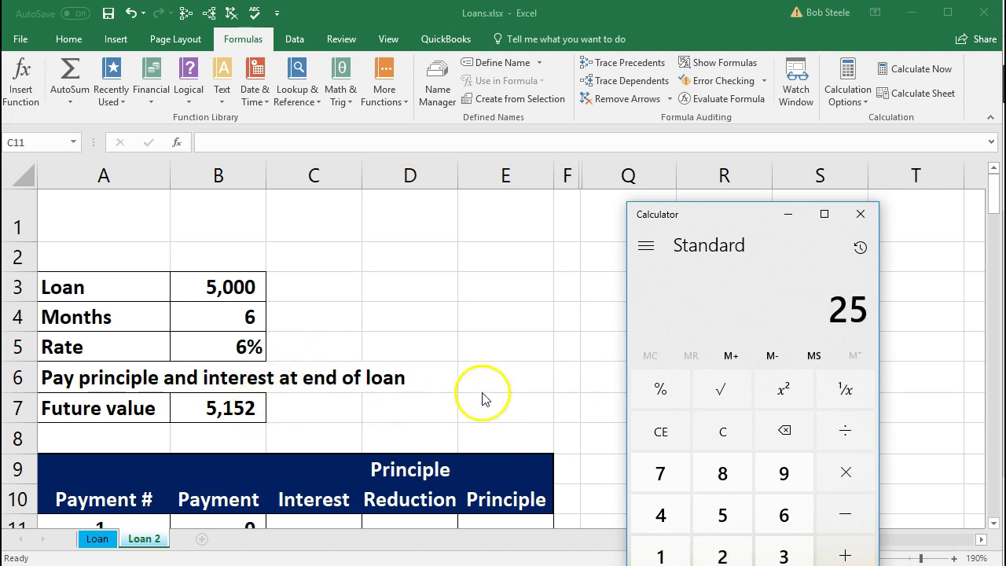
Step: Clear the calculator, recompute the monthly interest as .06 ÷ 12 × 5000, and close Calculator
left_click(717, 440)
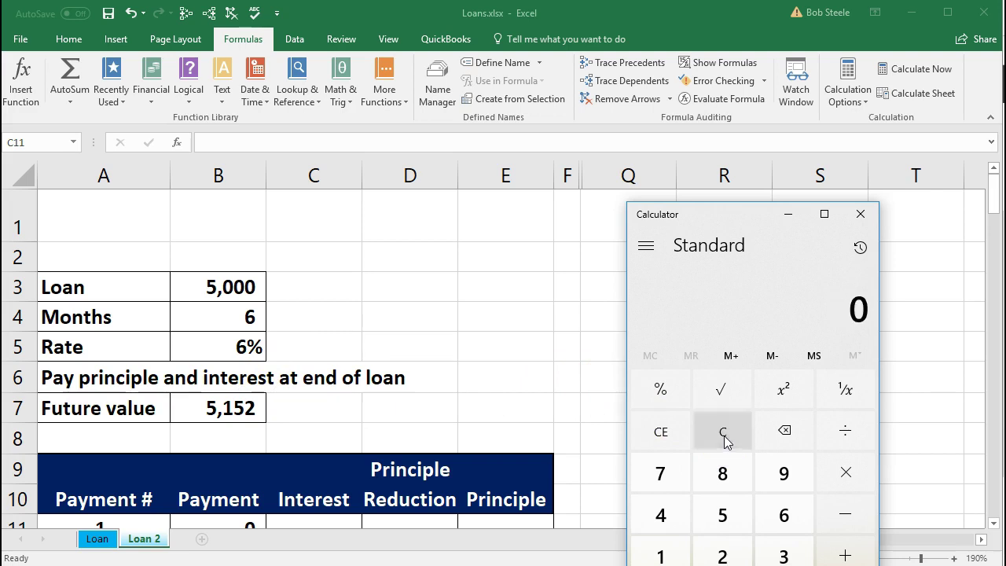
type(".06")
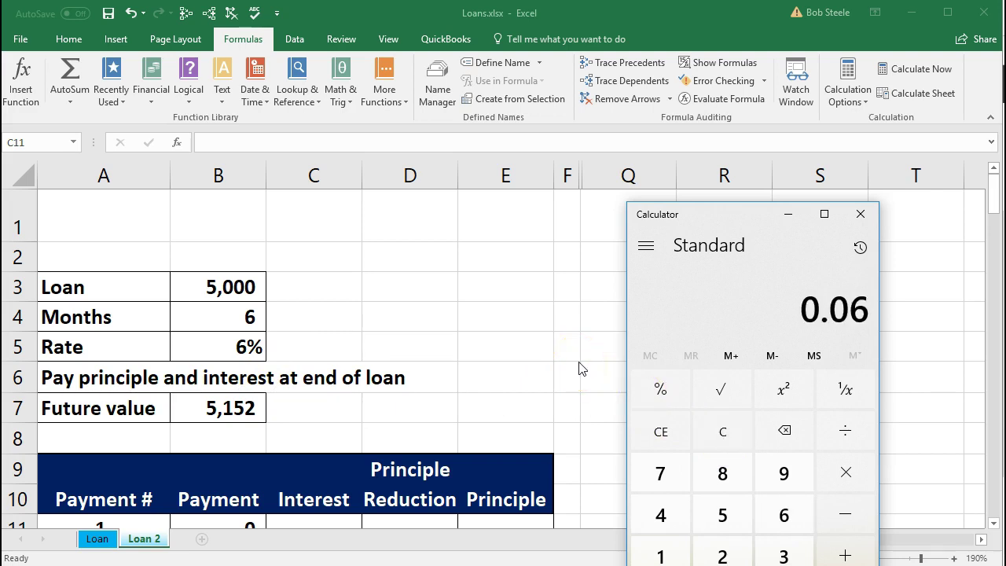
key("slash")
type("12")
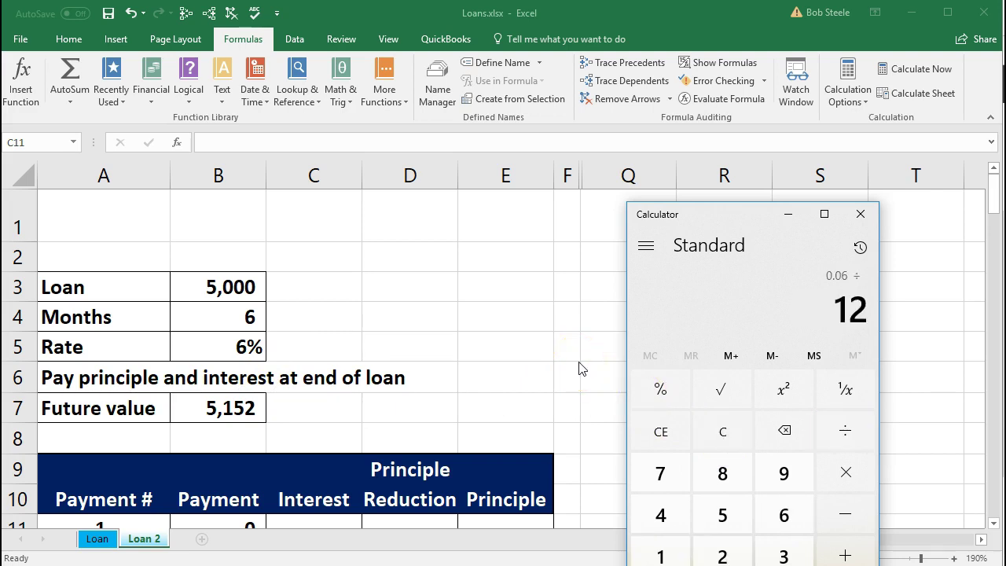
key("Return")
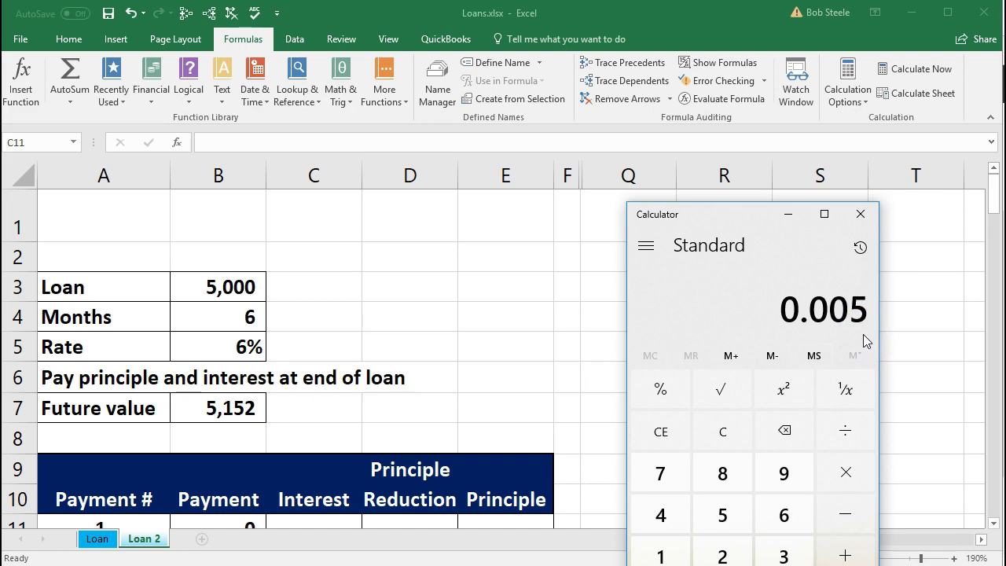
key("asterisk")
type("5000")
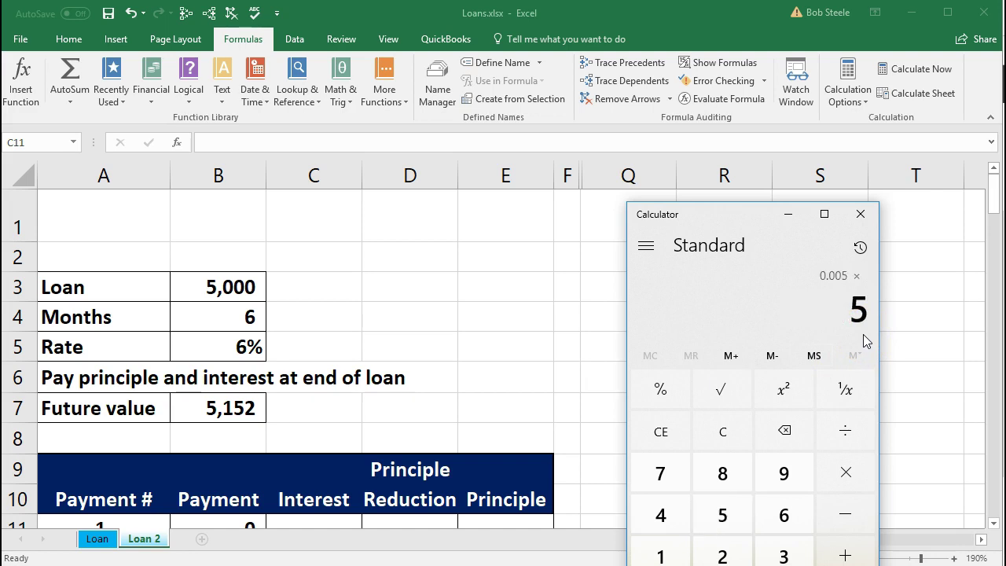
key("Return")
left_click(860, 214)
Step: Enter the first payment's interest formula =B3*B5/12 in C11 of the Loan 2 sheet
scroll(550, 385, "down", 1)
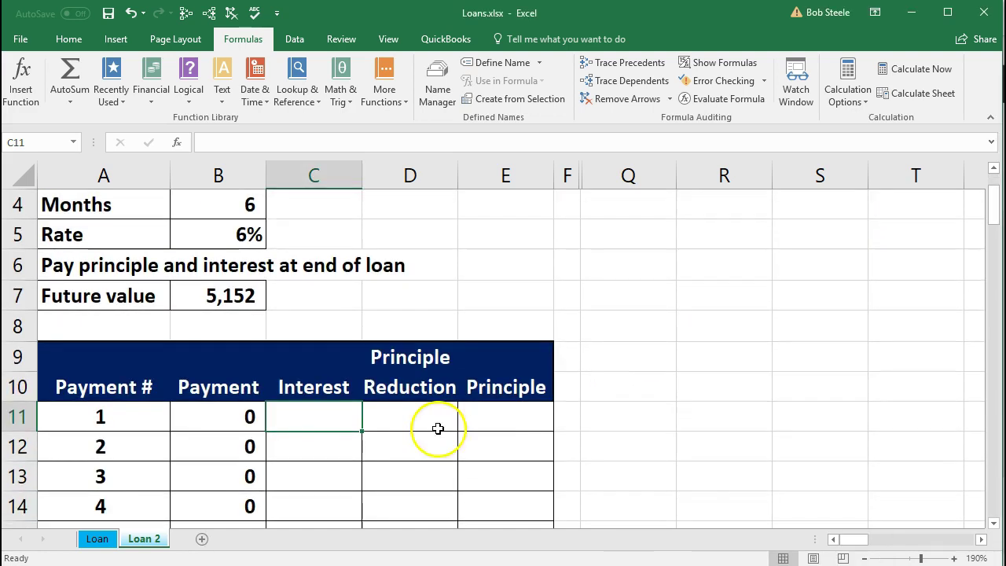
type("=")
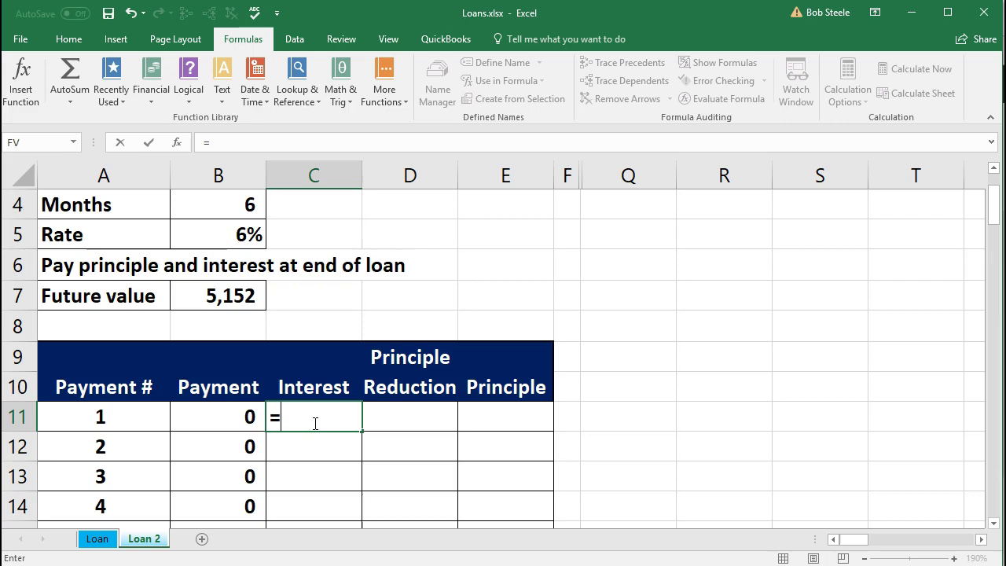
scroll(315, 421, "up", 1)
left_click(224, 289)
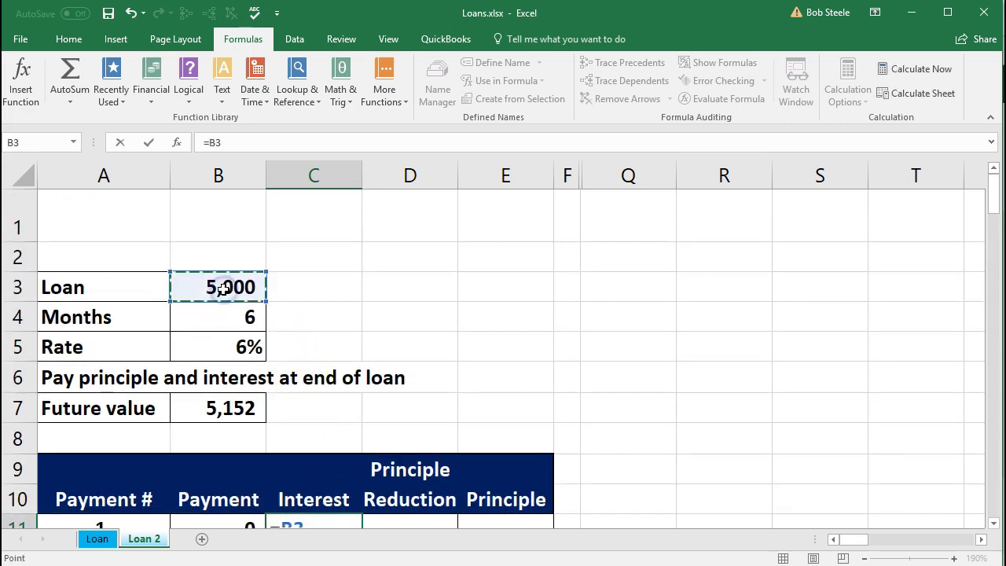
type("*")
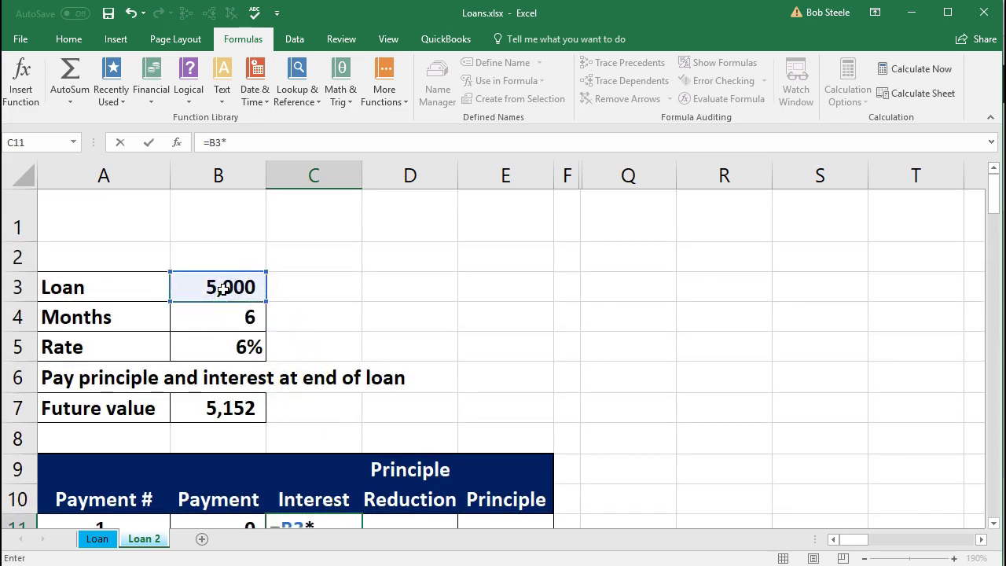
left_click(224, 345)
type("/12")
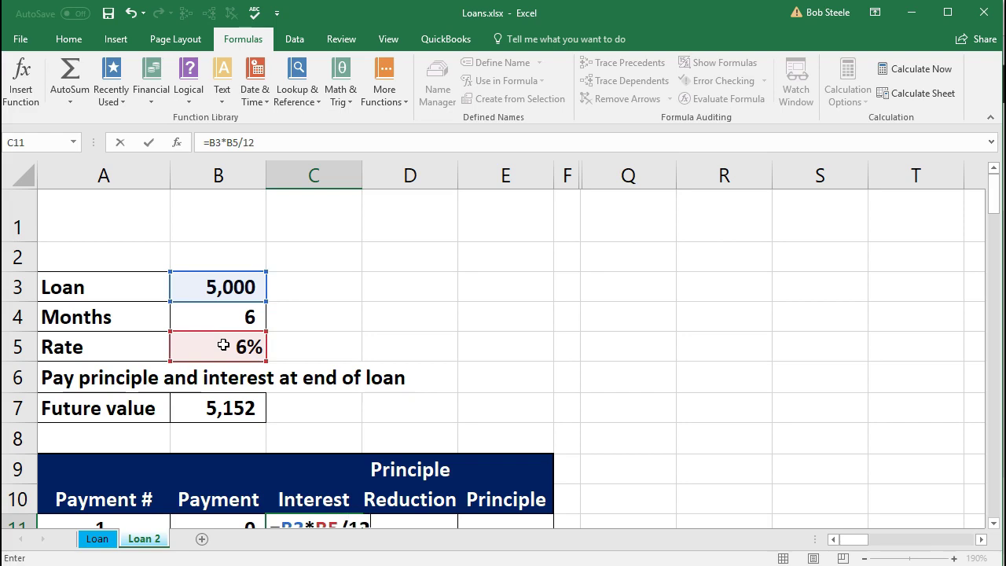
key("Return")
Step: Enter the first payment's principle reduction formula =B11-C11 in D11
key("Right")
key("Up")
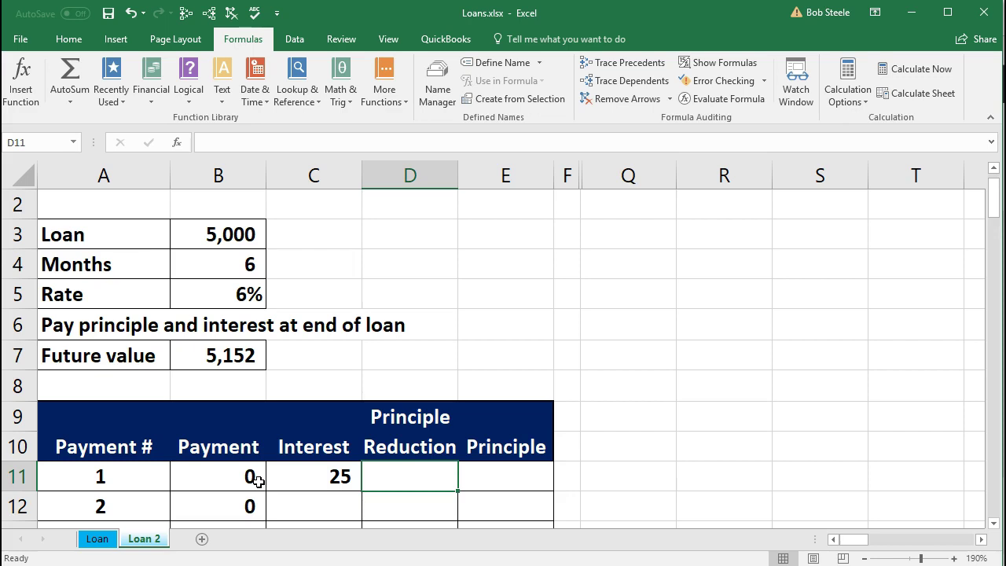
type("=")
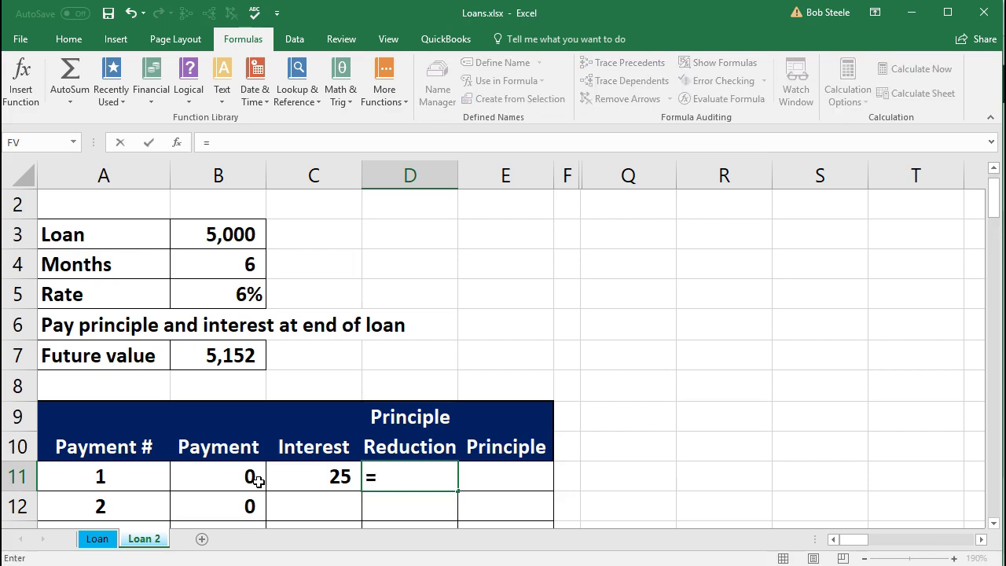
left_click(258, 480)
type("-")
key("Left")
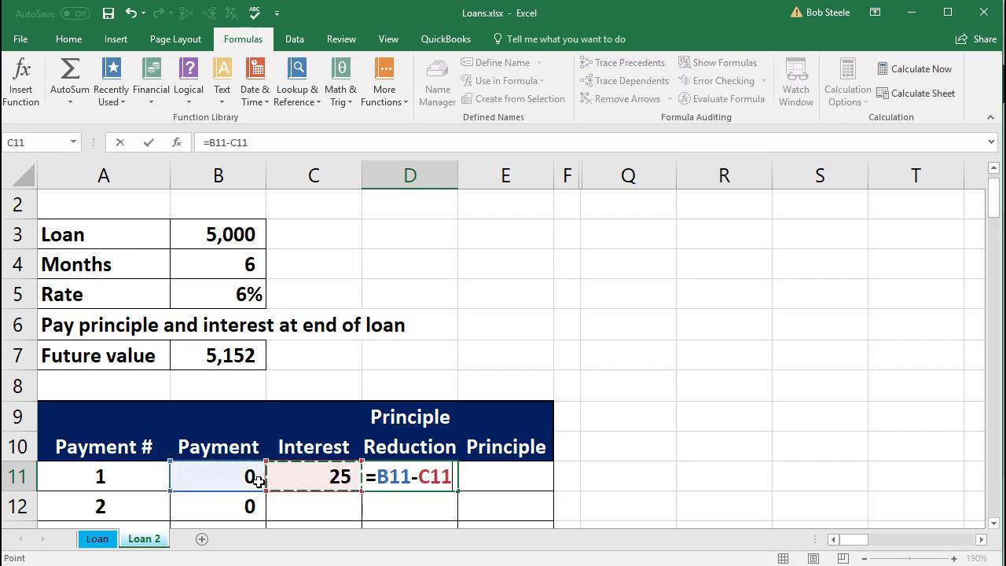
key("Return")
Step: Enter the first payment's remaining principle formula =B3-D11 in E11 and reselect that cell
key("Up")
key("Right")
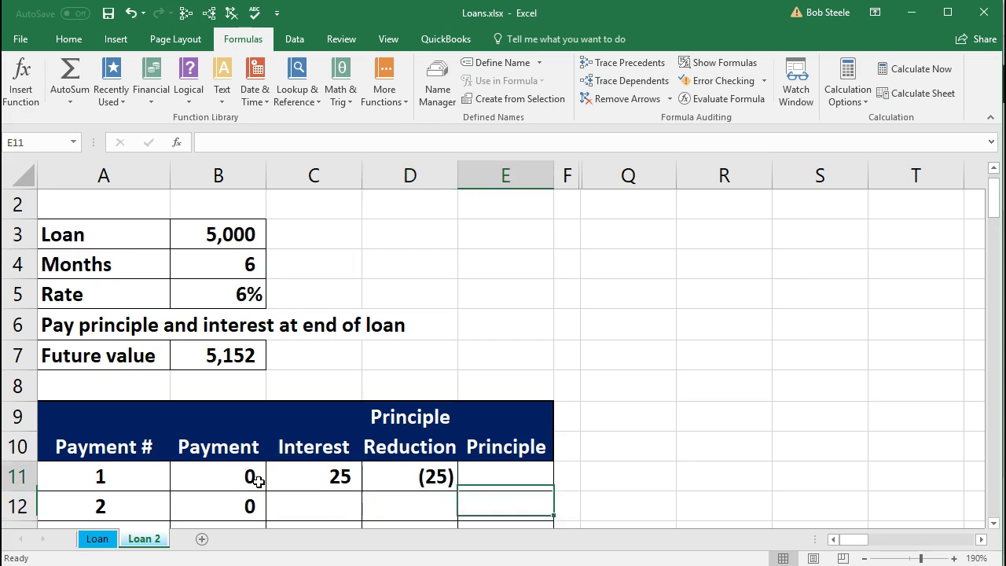
type("=")
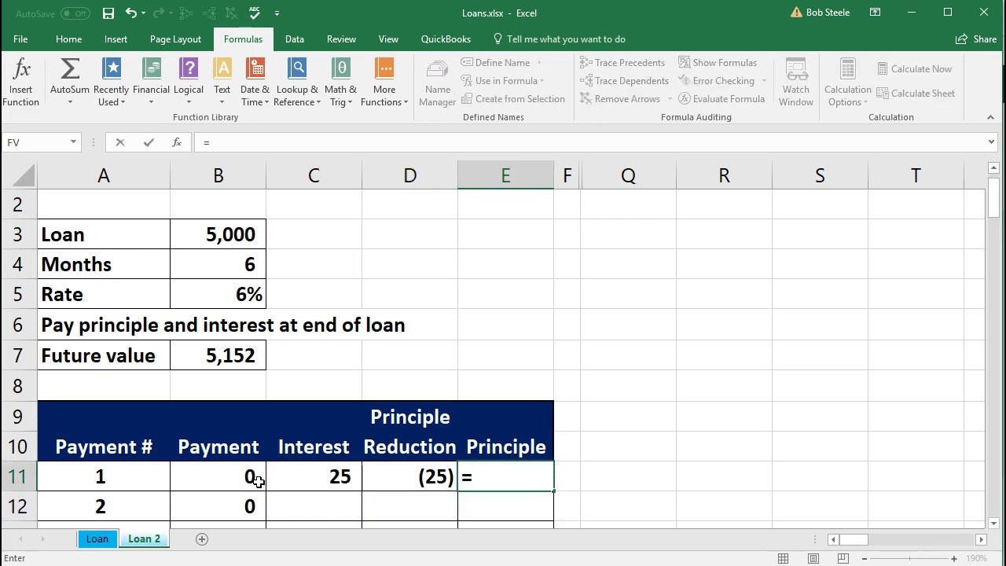
left_click(232, 236)
type("-")
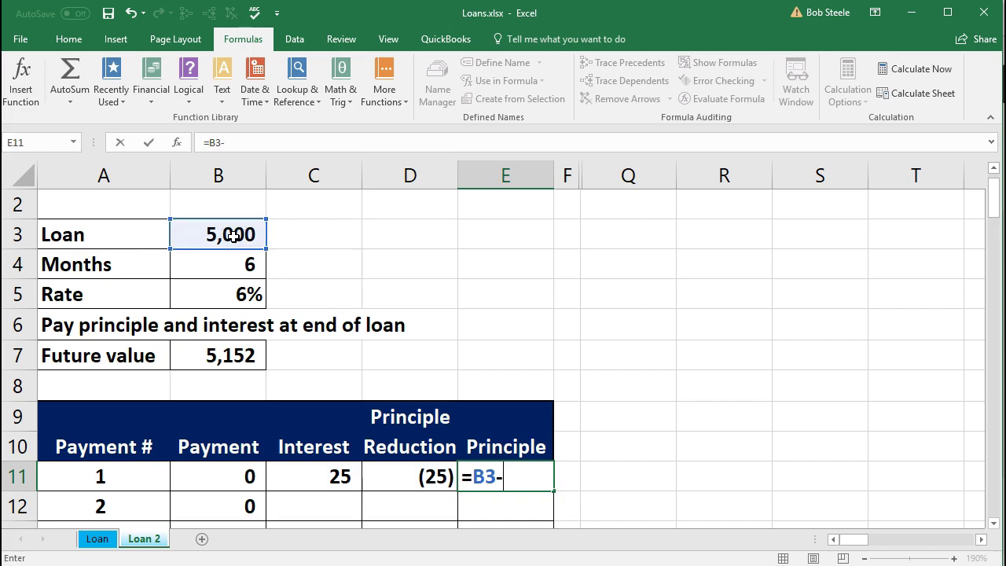
key("Left")
key("Return")
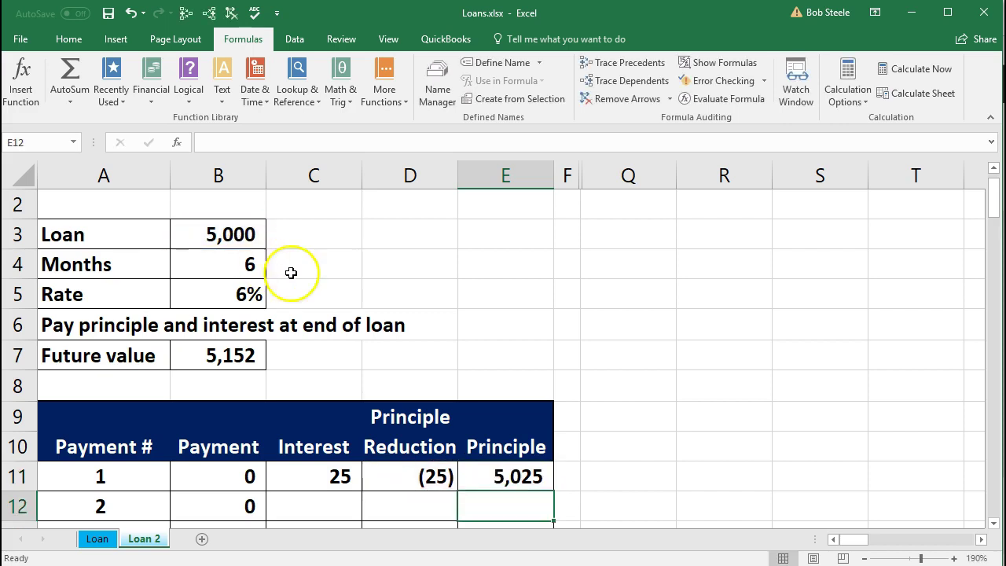
left_click(479, 470)
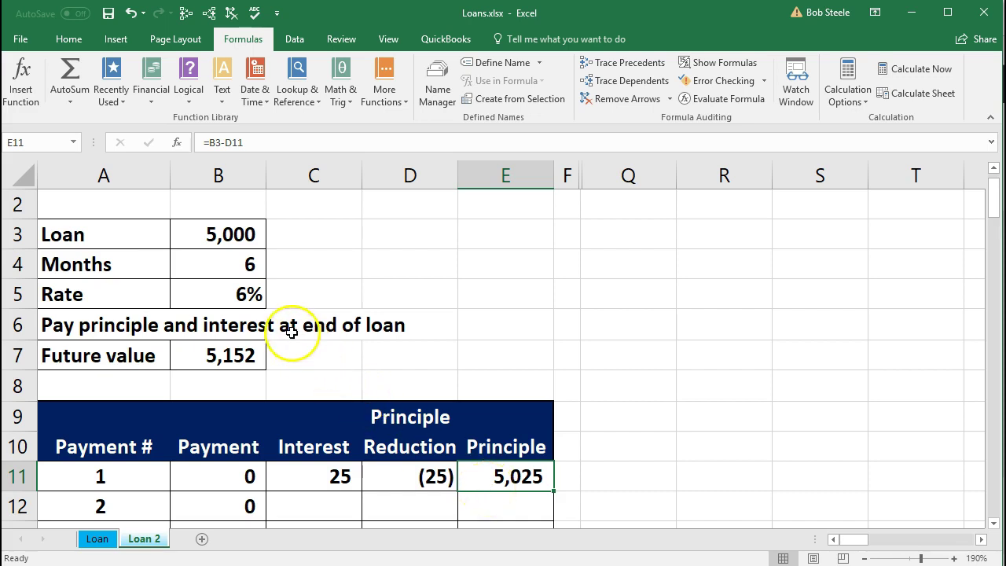
Step: Enter the second payment's interest formula =E11*B5/12 in C12
left_click(383, 476)
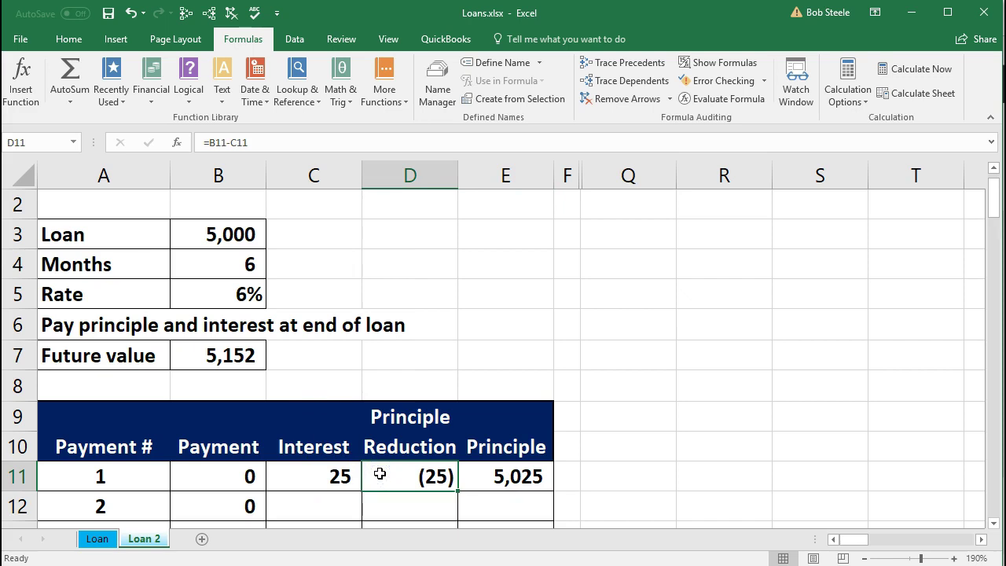
left_click(338, 479)
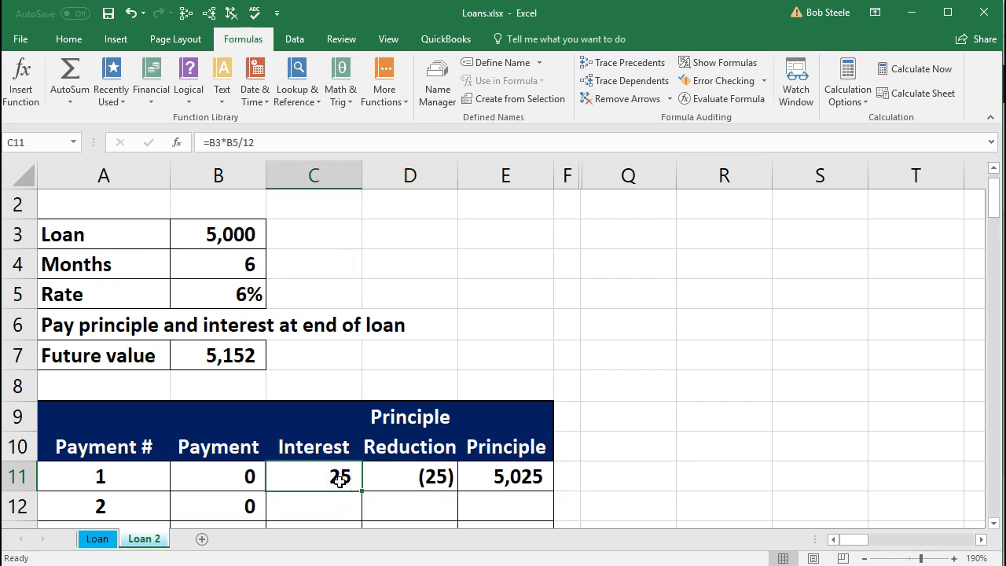
scroll(339, 480, "down", 1)
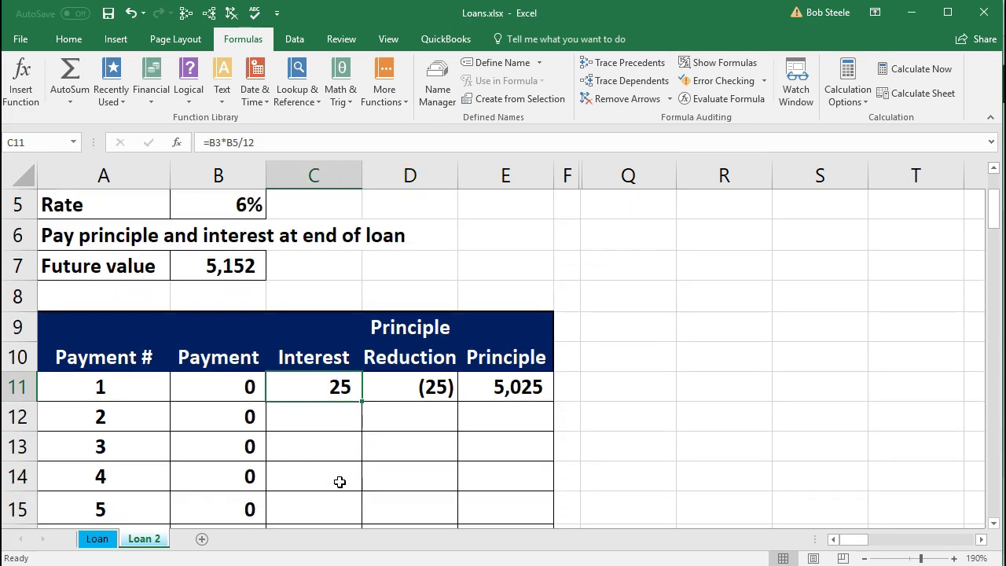
left_click(311, 414)
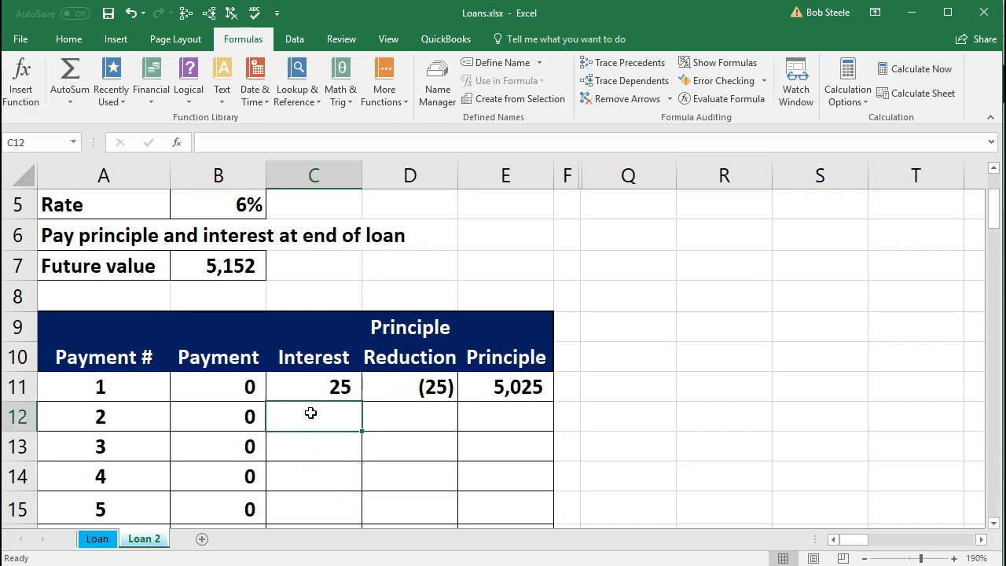
type("=")
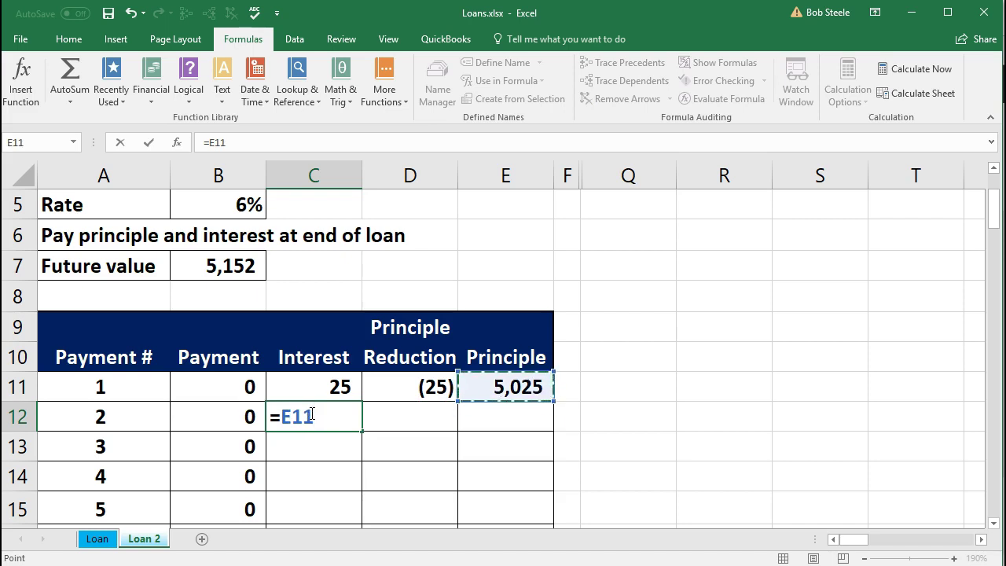
type("*")
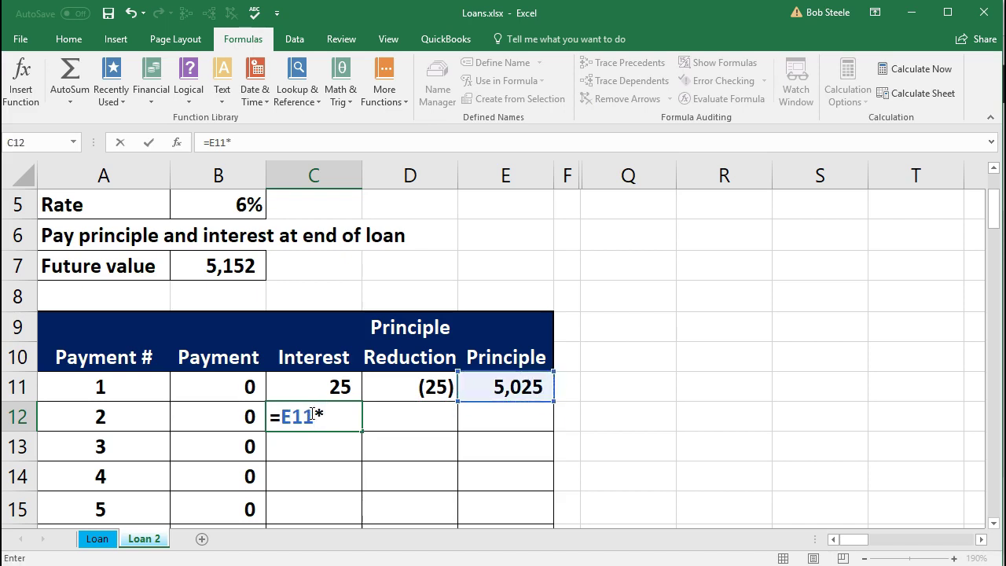
left_click(215, 203)
key("Tab")
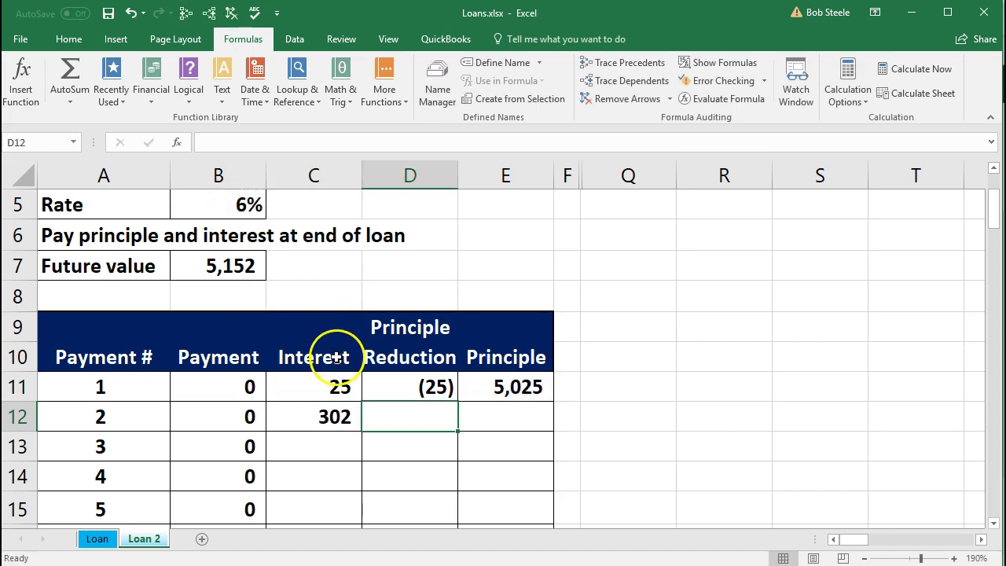
left_click(315, 416)
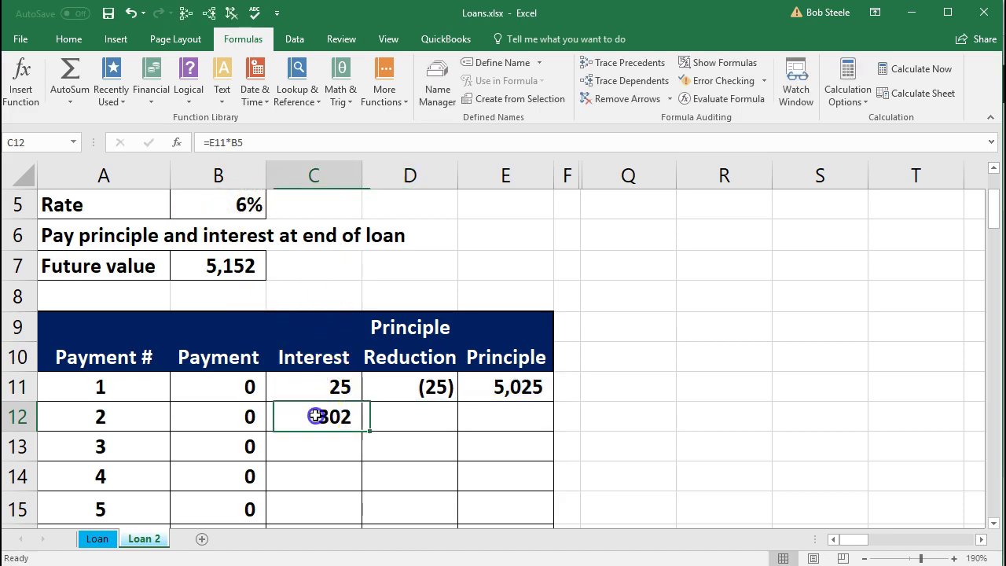
left_click(263, 142)
type("/12")
key("Tab")
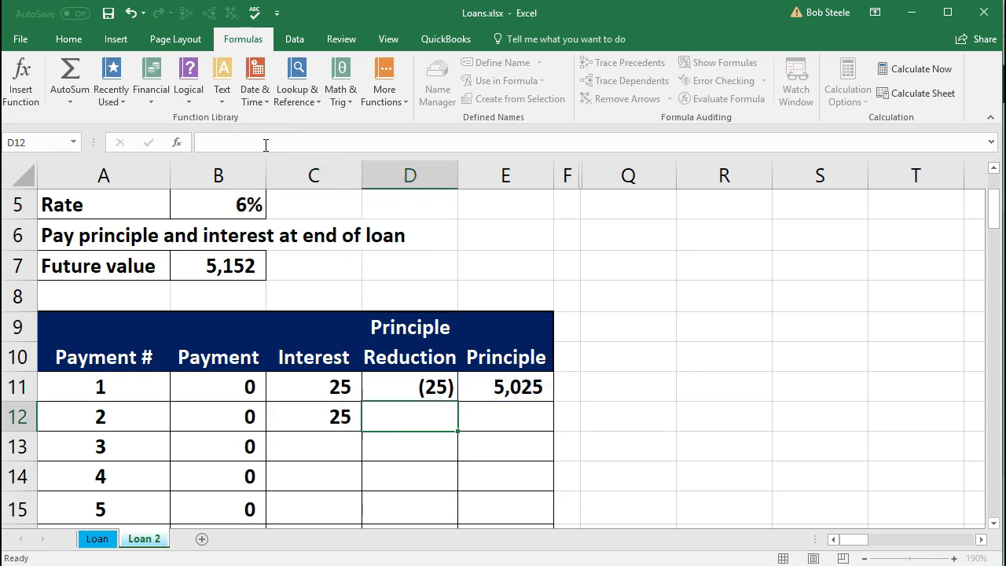
Step: Format the Interest cells C11:C16 to show two decimal places
left_click_drag(314, 386, 311, 474)
left_click(68, 38)
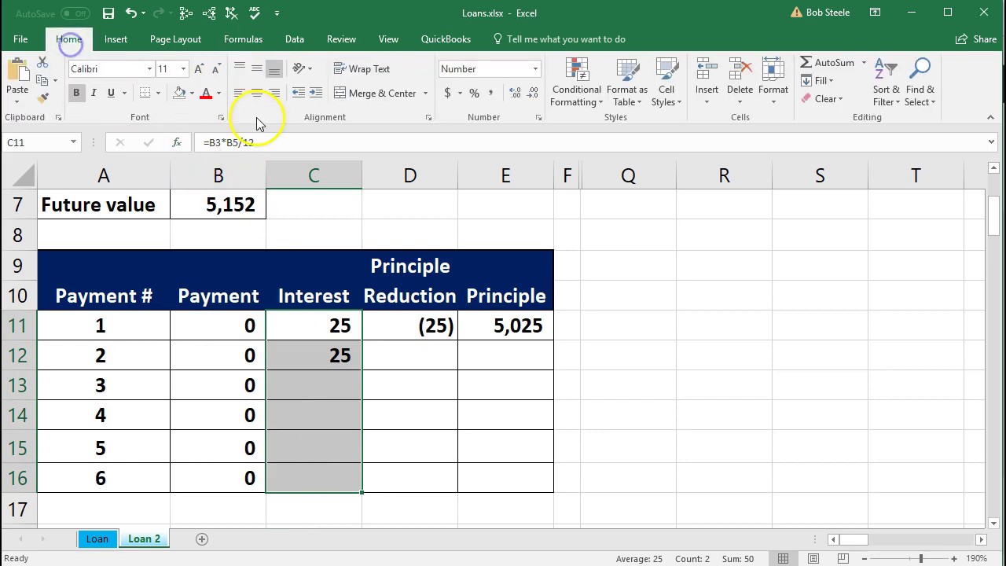
left_click(514, 95)
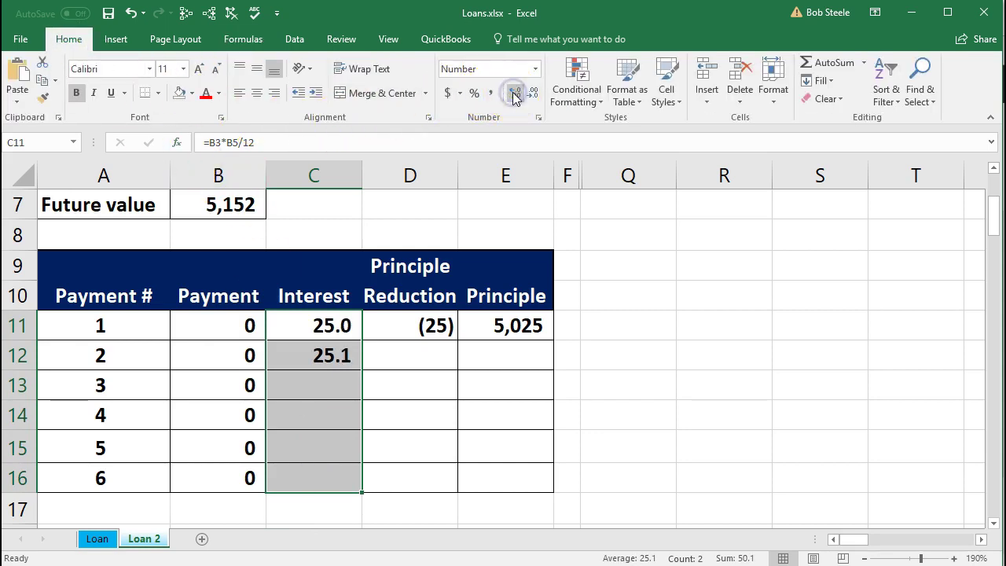
left_click(515, 94)
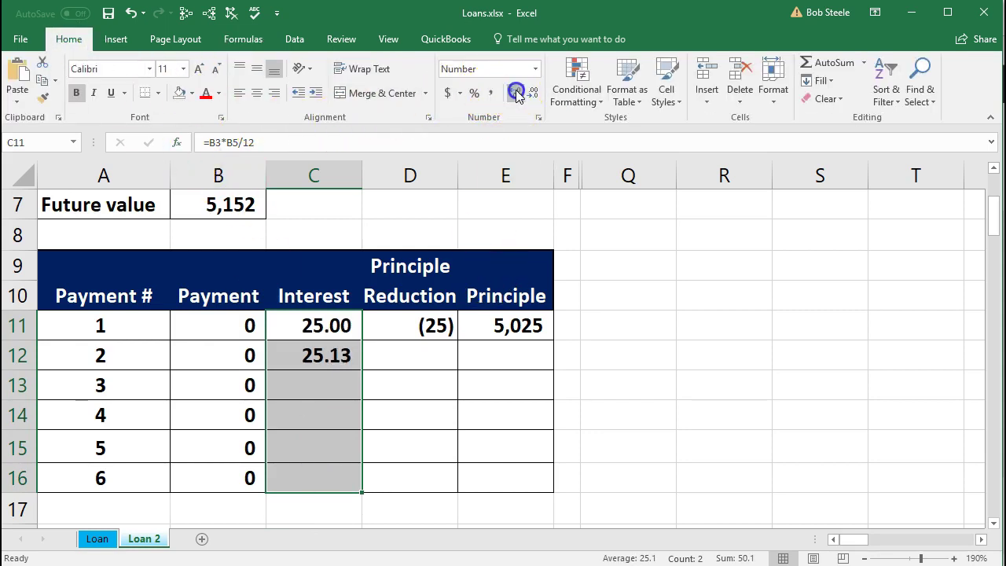
Step: Enter the second payment's principle reduction formula =B12-C12 in D12
left_click(504, 329)
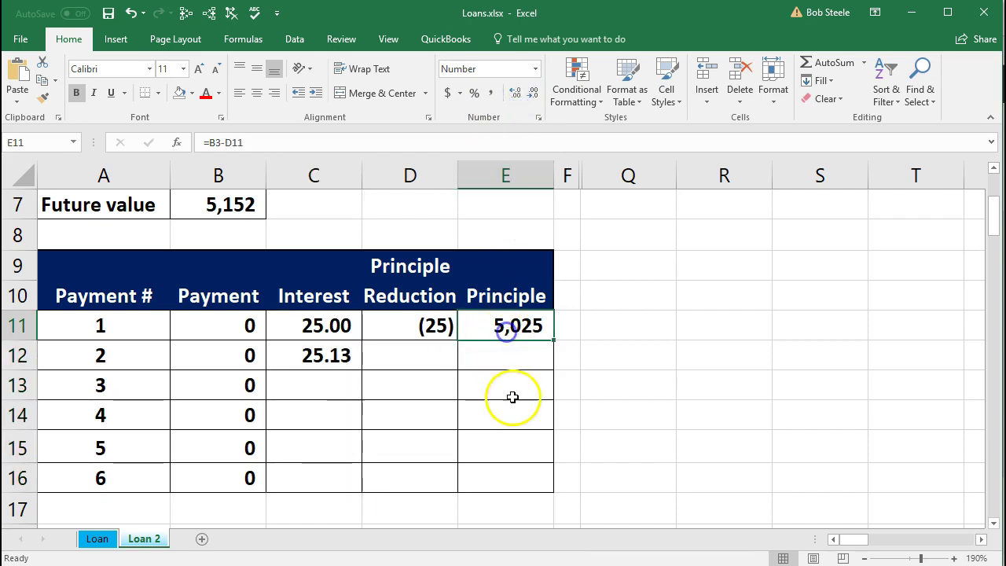
left_click(410, 355)
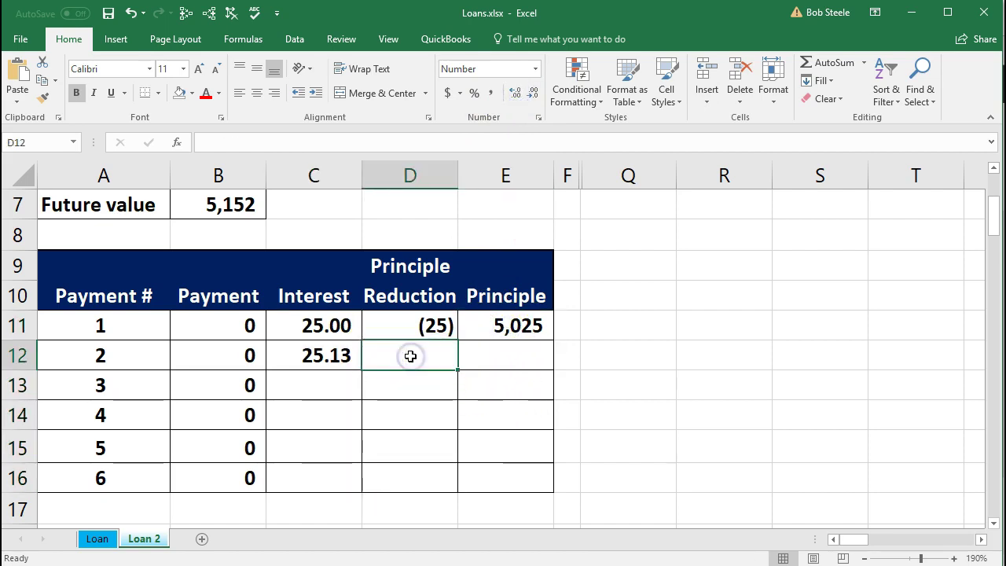
type("=")
key("Left")
key("Left")
type("-")
key("Left")
key("Return")
Step: Enter the second payment's remaining principle formula =E11-D12 in E12
key("Up")
key("Right")
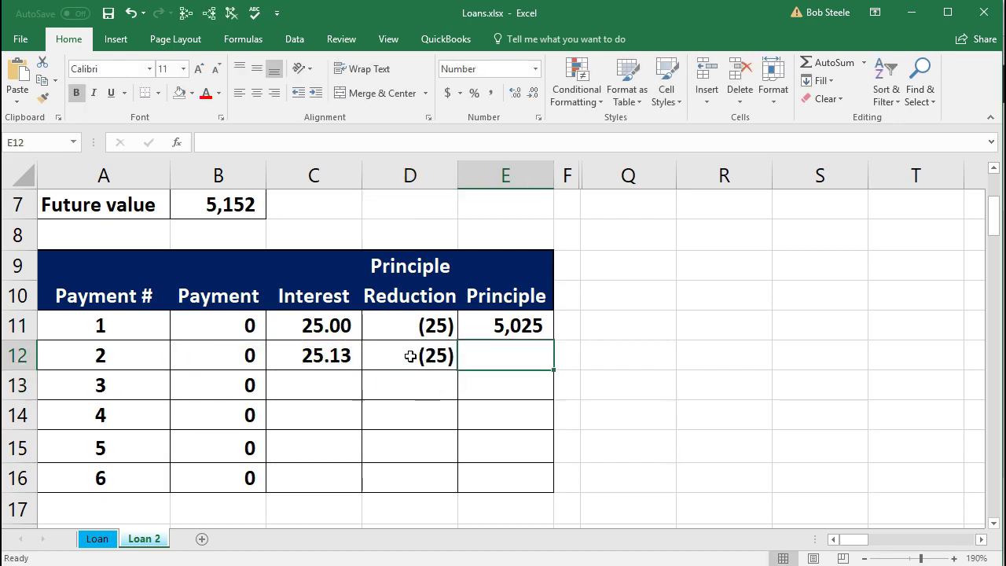
type("=")
key("Up")
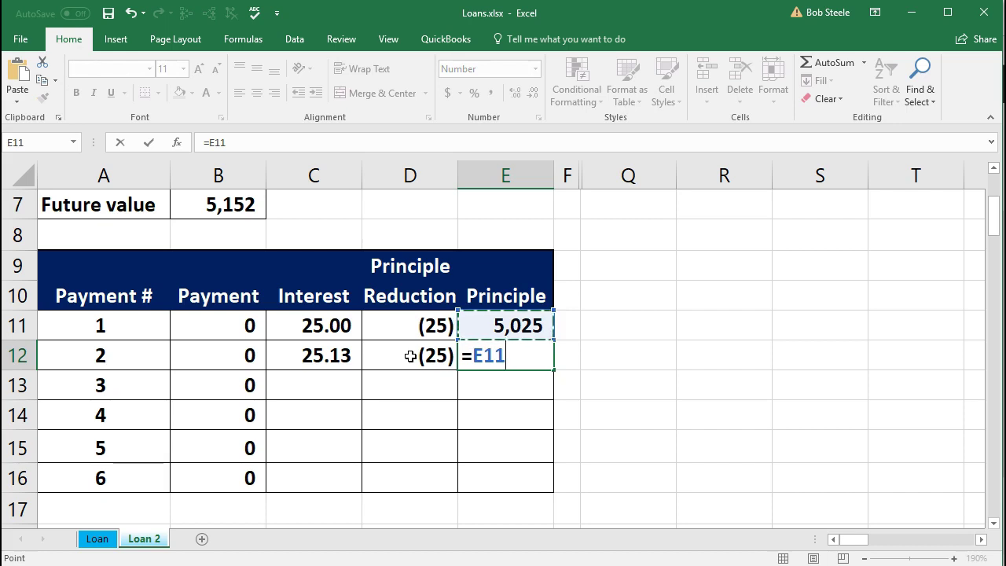
type("-")
key("Left")
key("Return")
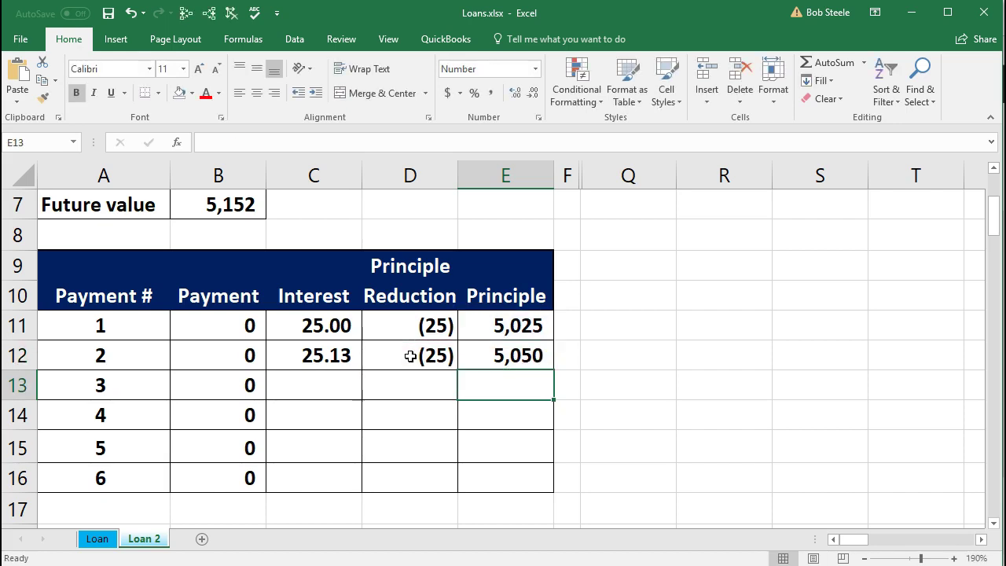
Step: Enter the third payment's interest formula =E12*B5/12 in C13
left_click(338, 385)
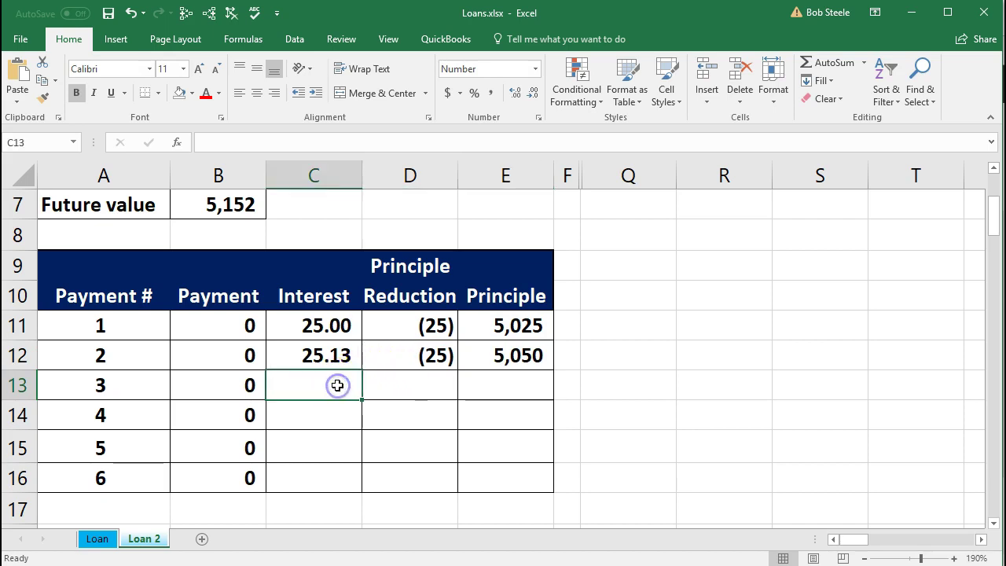
type("=")
key("Right")
key("Right")
key("Up")
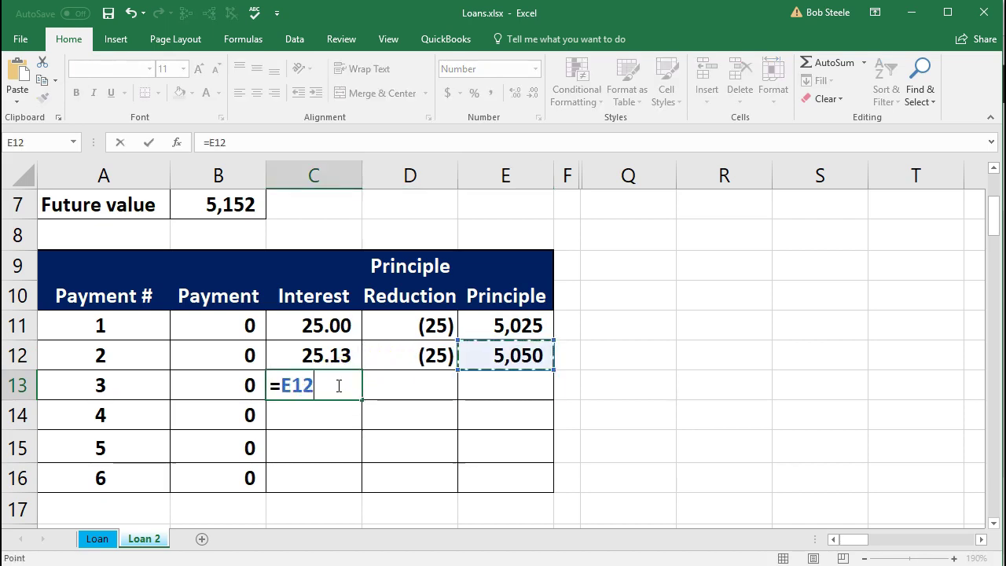
type("*")
scroll(338, 385, "up", 2)
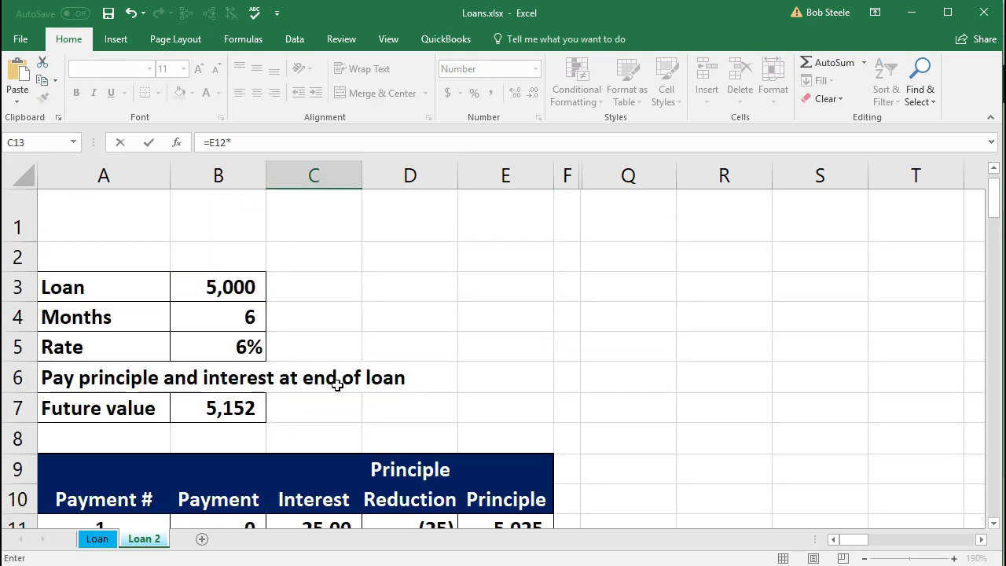
left_click(253, 344)
key("Return")
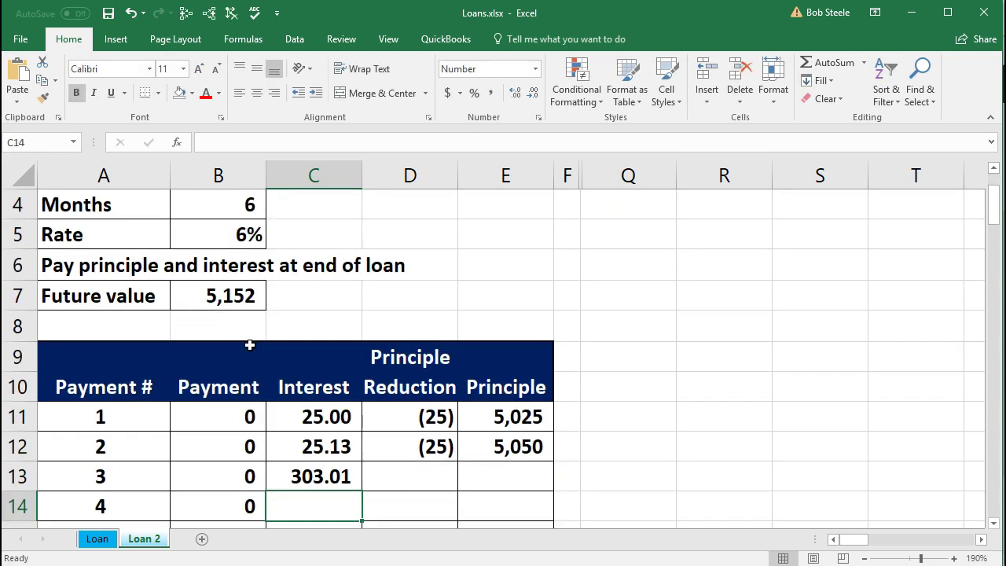
key("Up")
left_click(274, 142)
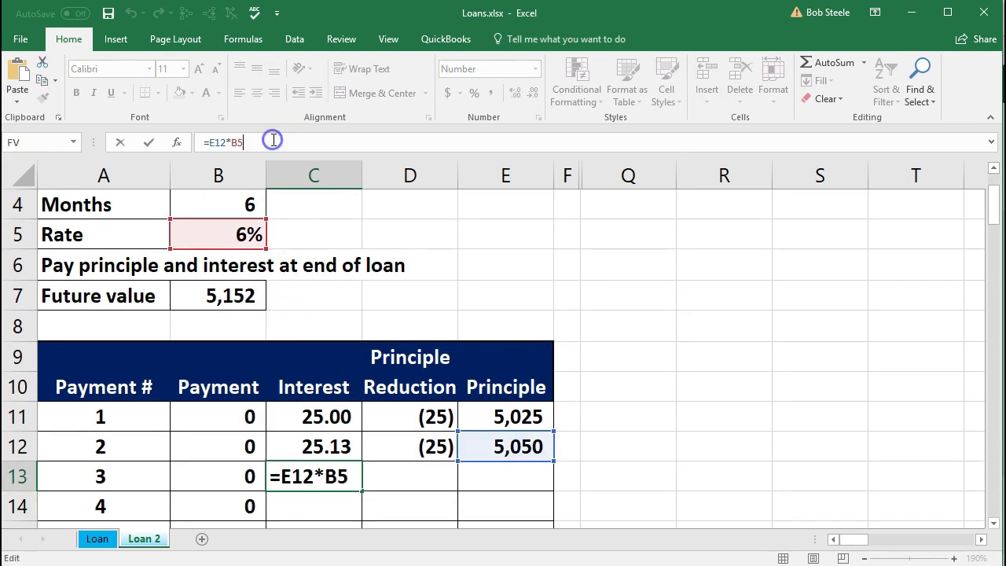
type("/12")
key("Return")
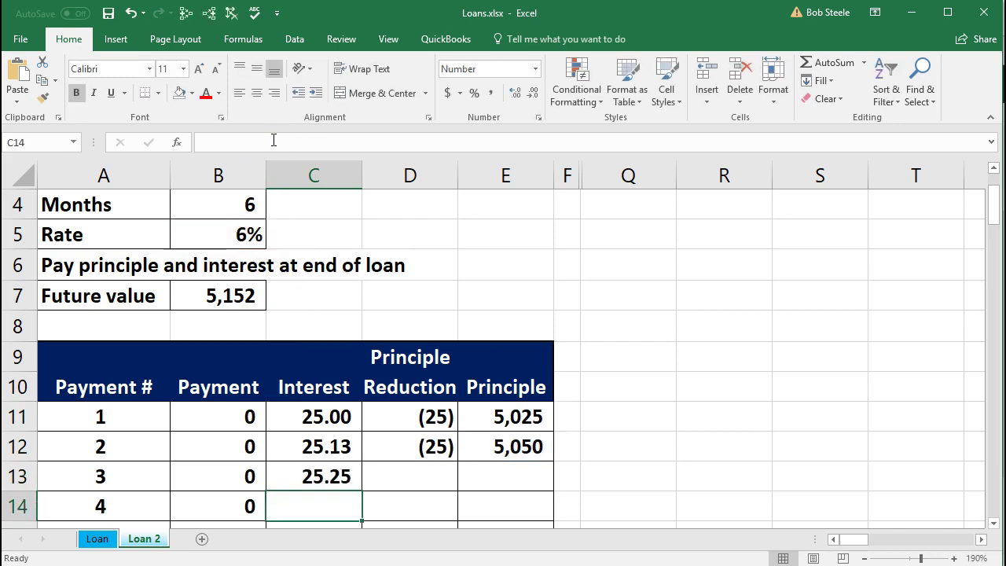
Step: Enter the third payment's principle reduction formula =B13-C13 in D13
key("Up")
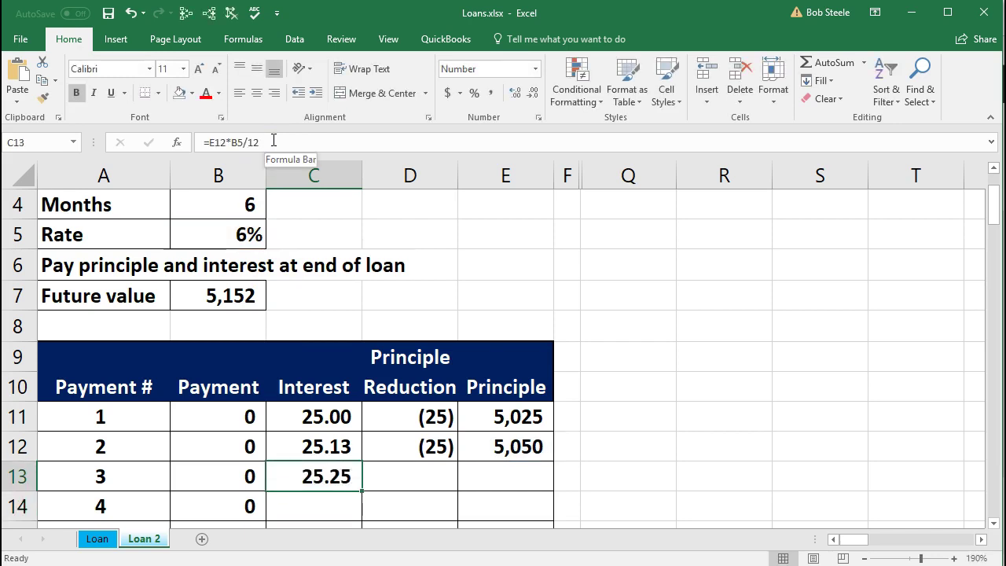
key("Right")
type("=")
key("Left")
key("Left")
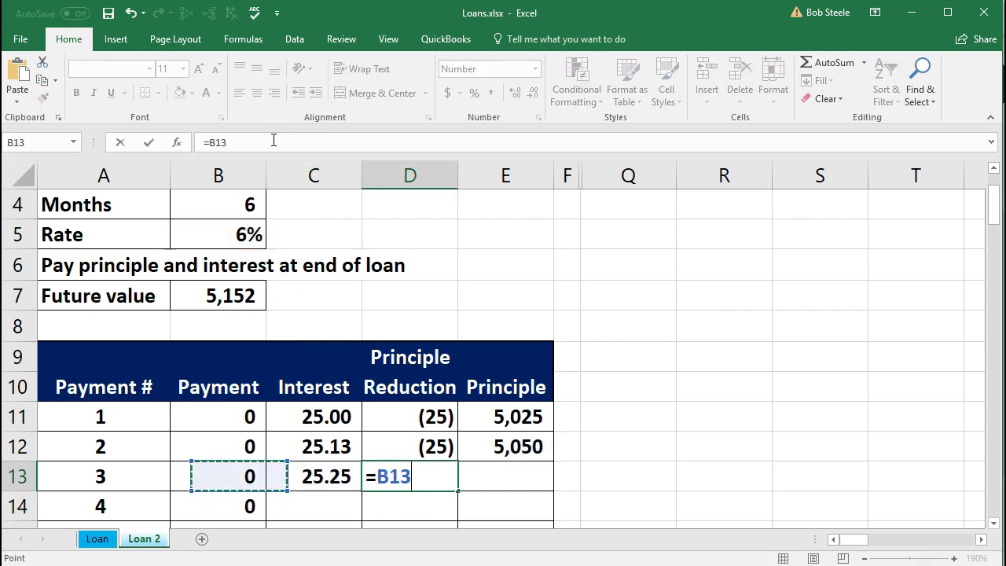
type("-")
key("Left")
key("Tab")
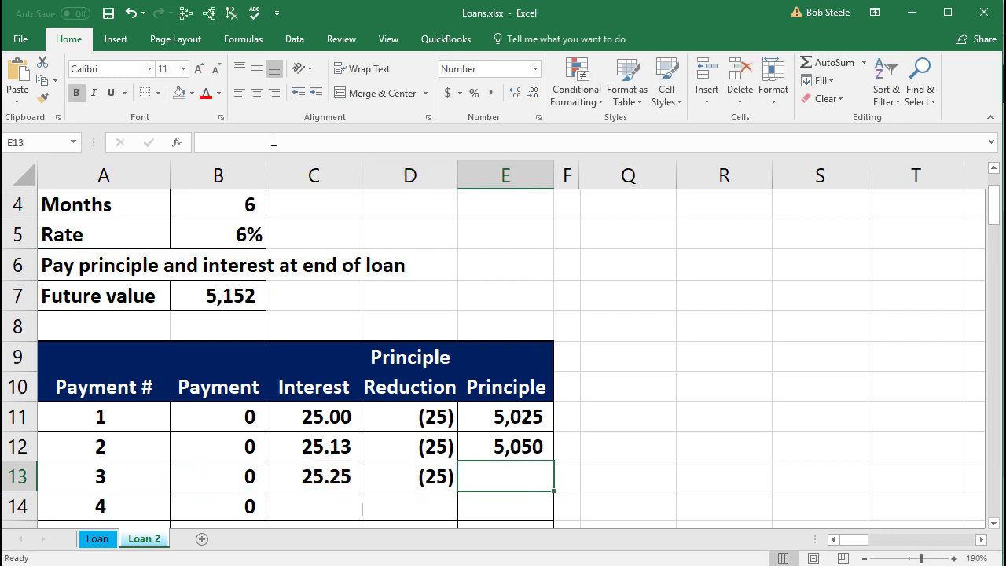
Step: Enter the third payment's remaining principle formula +E12-D13 in E13
type("+")
key("Up")
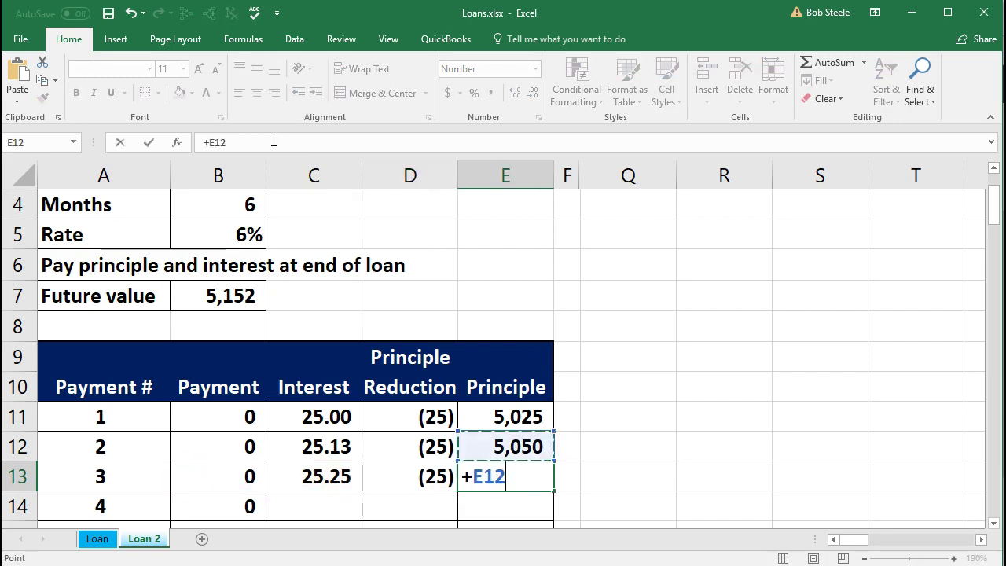
type("-")
key("Left")
key("Return")
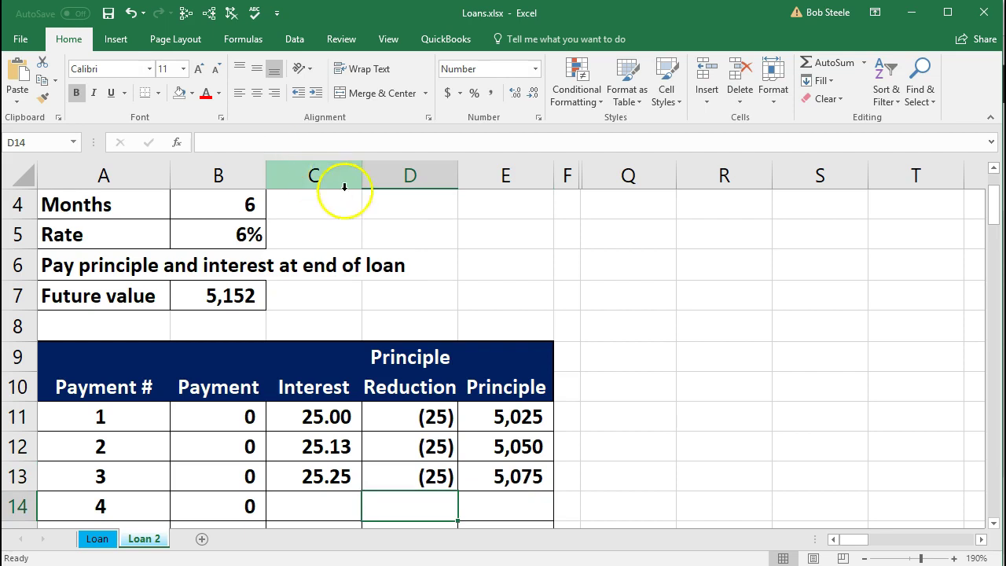
Step: Try filling the third payment's formulas in C13:E13 down one row into row 14
scroll(494, 283, "down", 1)
scroll(493, 284, "down", 1)
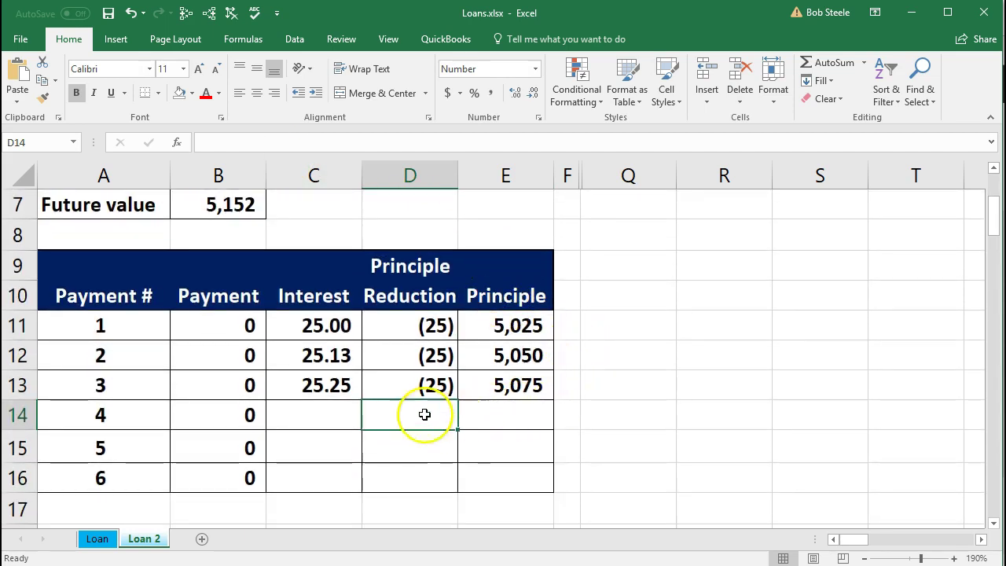
left_click_drag(332, 386, 550, 400)
left_click_drag(327, 384, 478, 396)
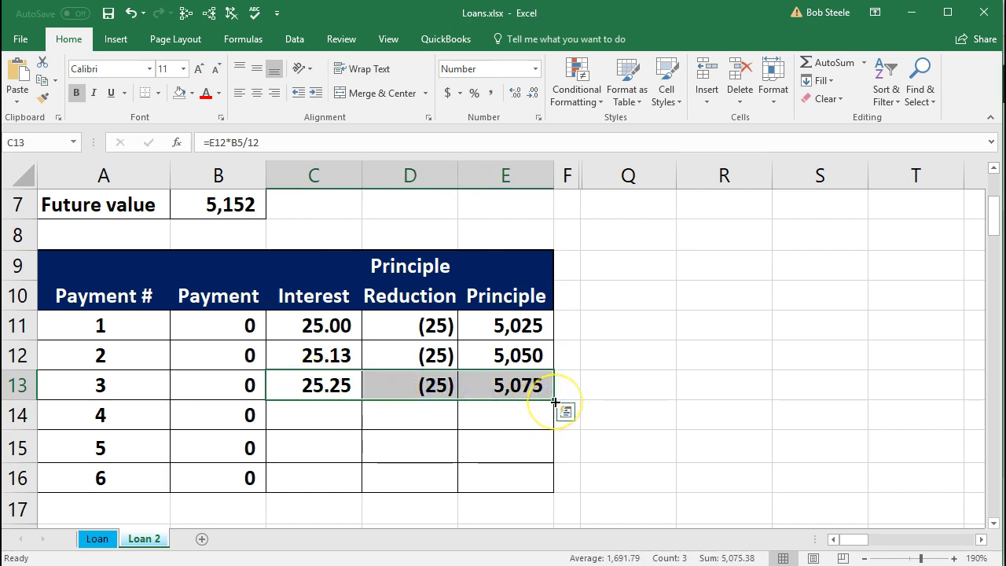
left_click_drag(555, 401, 553, 426)
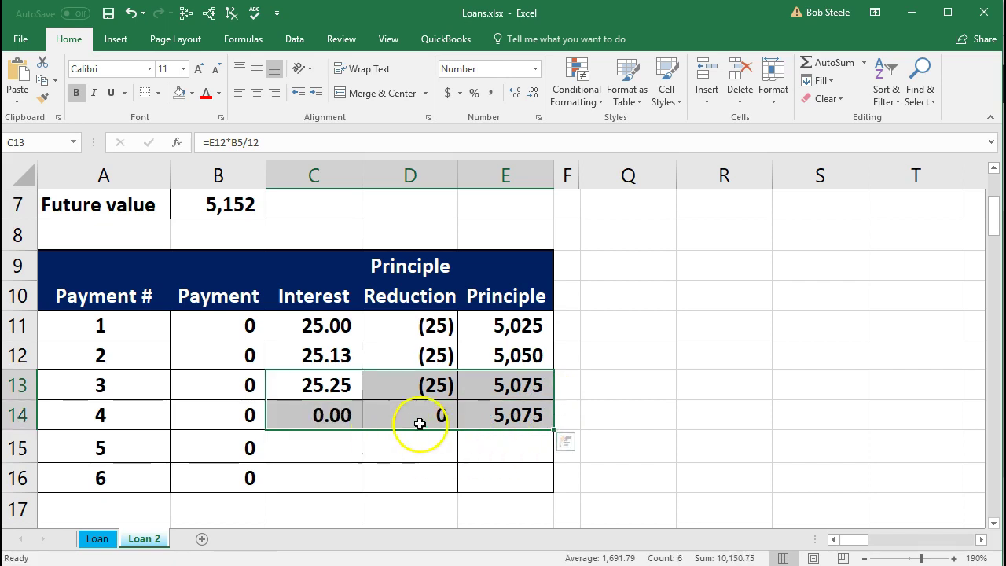
Step: Check which cells the copied interest formula in C14 refers to, leaving the formula as it is
double_click(330, 415)
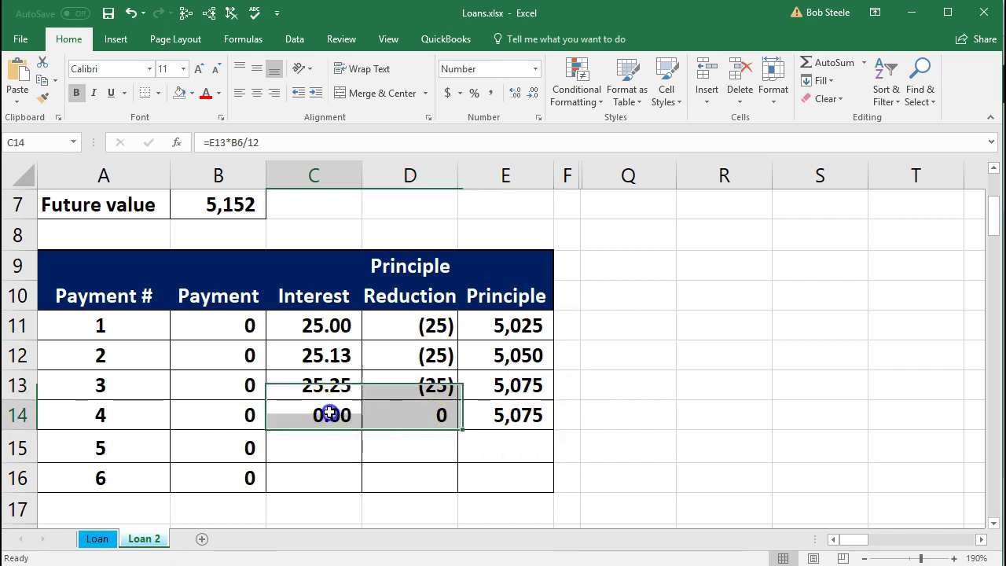
scroll(342, 454, "up", 1)
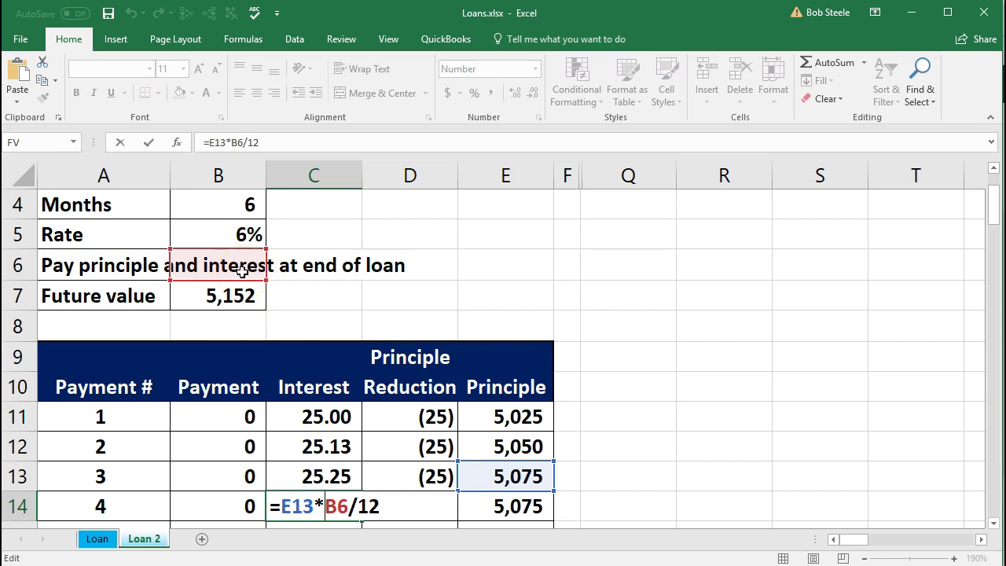
key("Return")
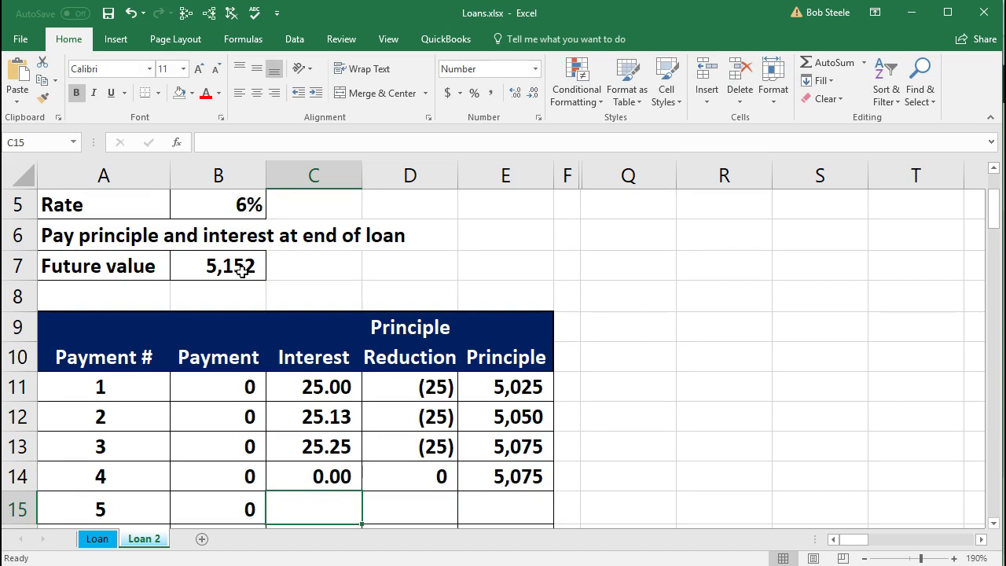
Step: Clear the copied fourth-payment formulas from C14:E14
left_click(313, 472)
left_click_drag(313, 472, 462, 476)
key("Delete")
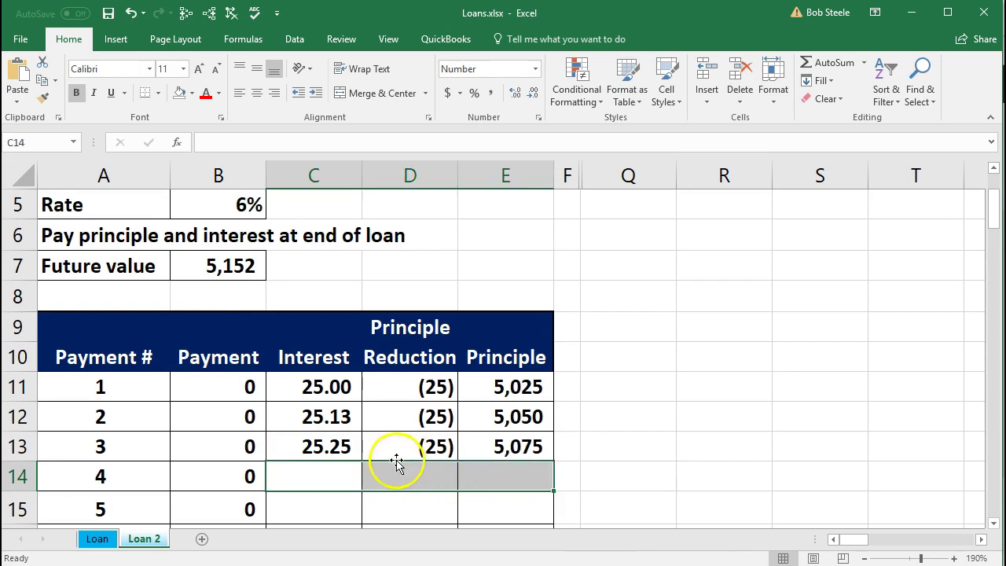
Step: Make the rate reference absolute in the third payment's interest formula in C13, giving =E12*$B$5/12
double_click(337, 445)
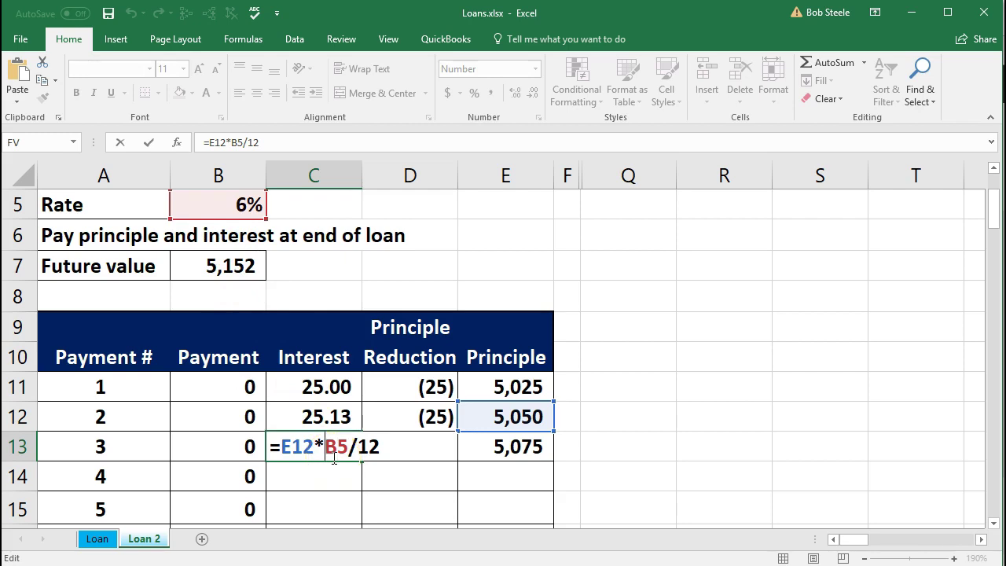
type("$B$")
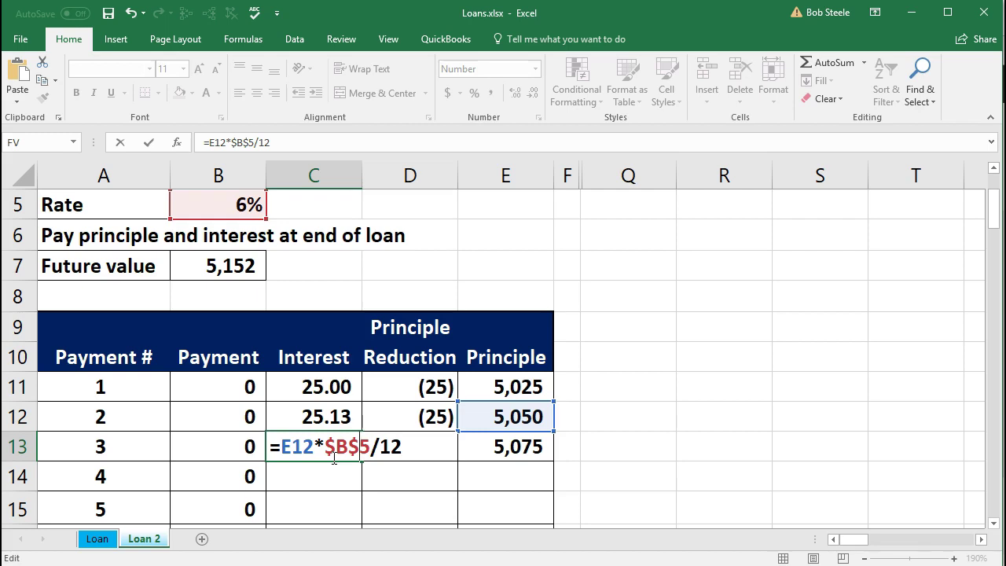
left_click(345, 455)
left_click(358, 461)
key("Return")
Step: Fill the third payment's interest, principle reduction and principle formulas in C13:E13 down into row 14
left_click_drag(345, 448, 510, 447)
scroll(521, 446, "down", 1)
left_click(554, 371)
left_click_drag(554, 370, 550, 388)
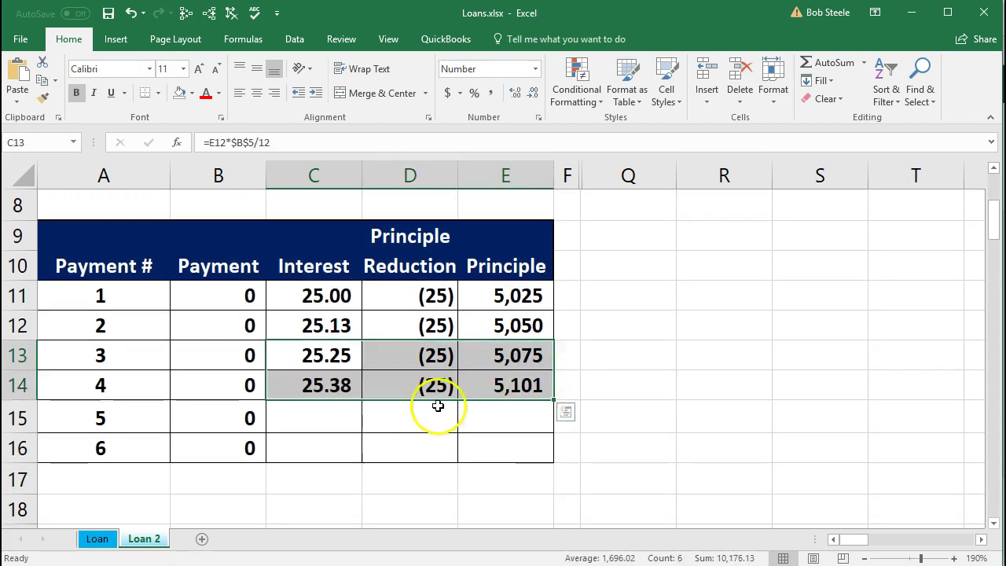
Step: Check which cells the fourth payment's interest formula in C14 refers to, leaving the formula as it is
double_click(324, 385)
scroll(334, 442, "up", 1)
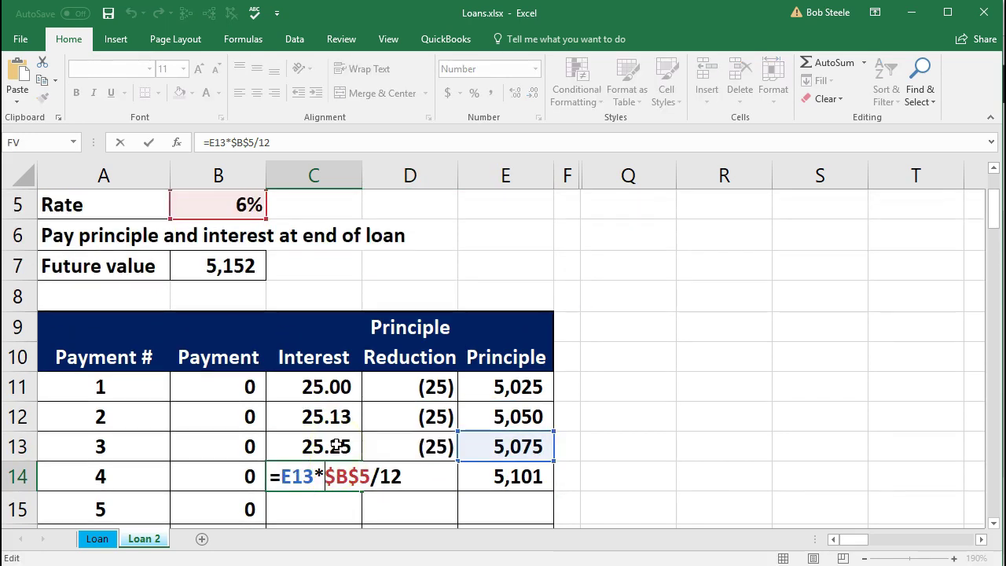
scroll(335, 445, "down", 1)
key("Return")
Step: Fill the fourth payment's formulas in C14:E14 down through the sixth payment in row 16
left_click(335, 434)
left_click_drag(333, 383, 482, 383)
left_click_drag(553, 401, 550, 464)
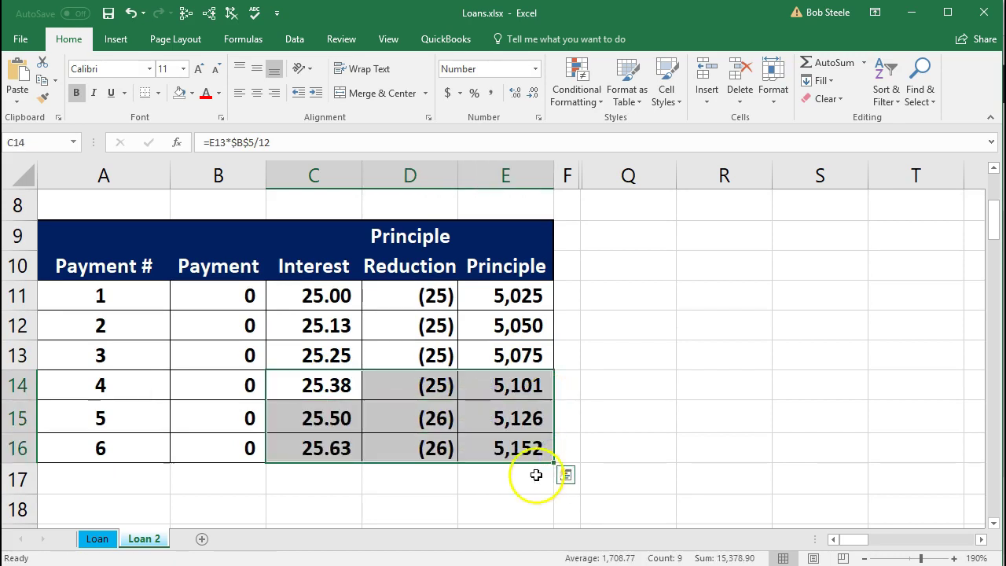
Step: Compare the sixth payment's principle balance in E16 with the future value calculated in B7
left_click(504, 447)
scroll(498, 481, "up", 1)
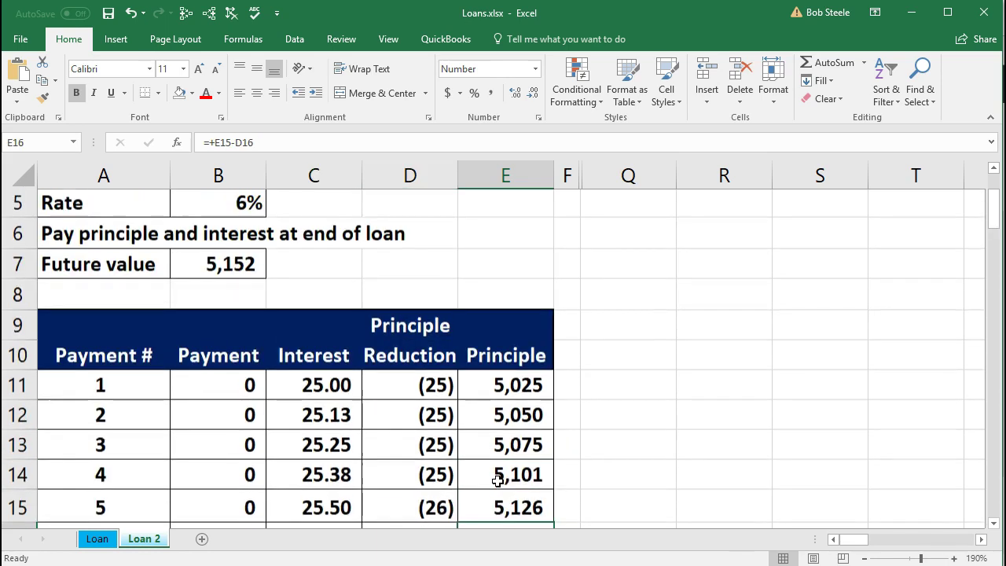
left_click(240, 267)
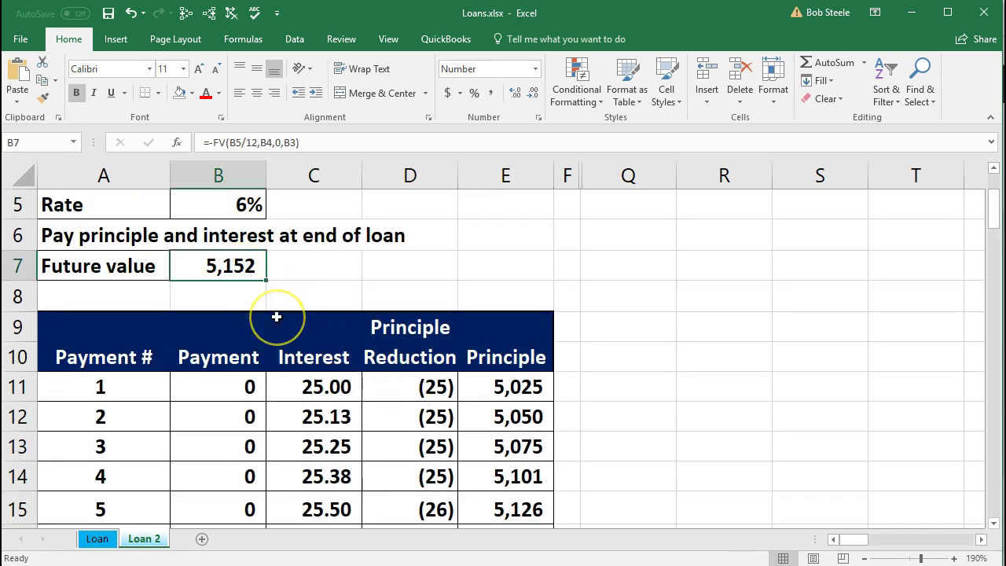
scroll(348, 359, "down", 1)
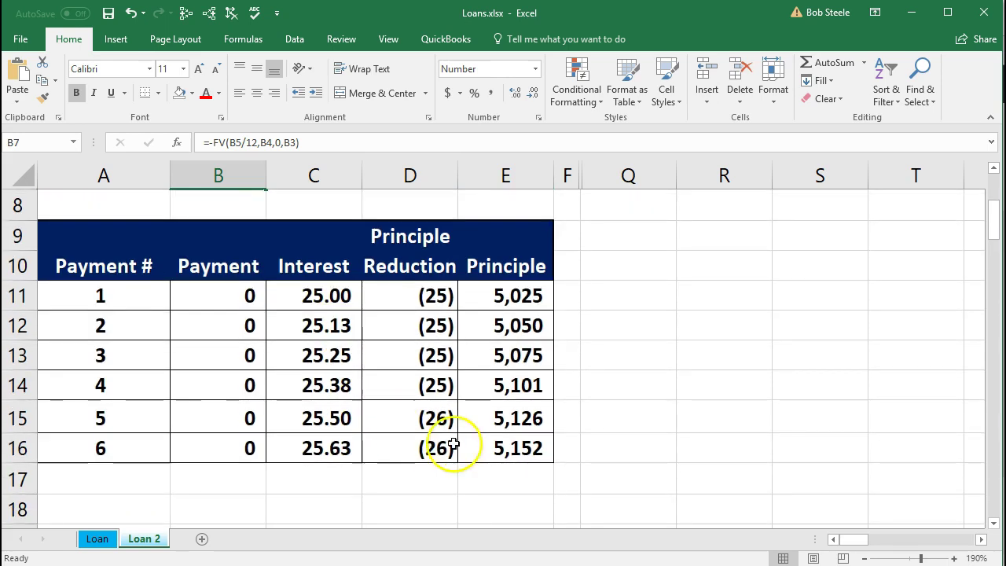
left_click(497, 454)
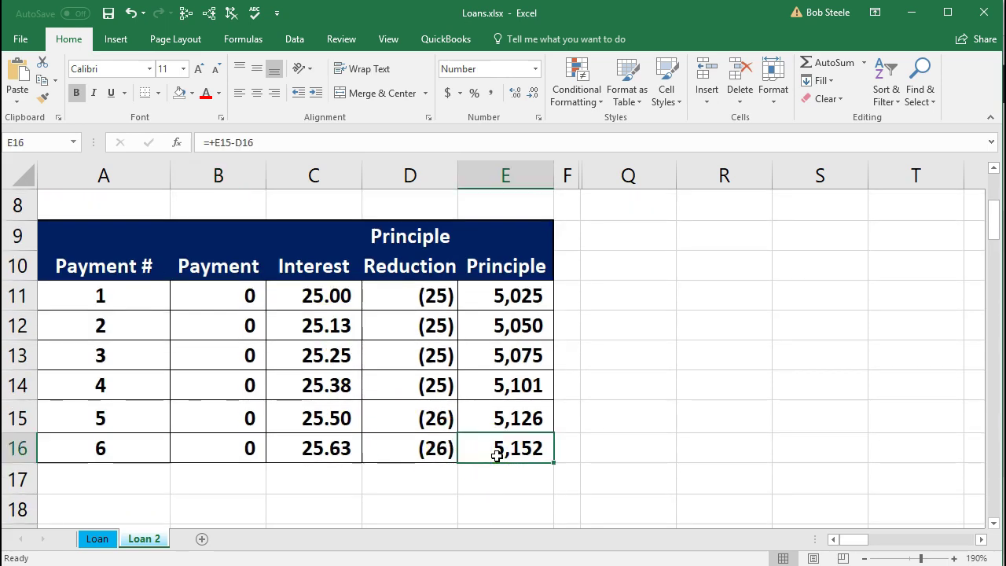
scroll(497, 455, "up", 1)
left_click(261, 268)
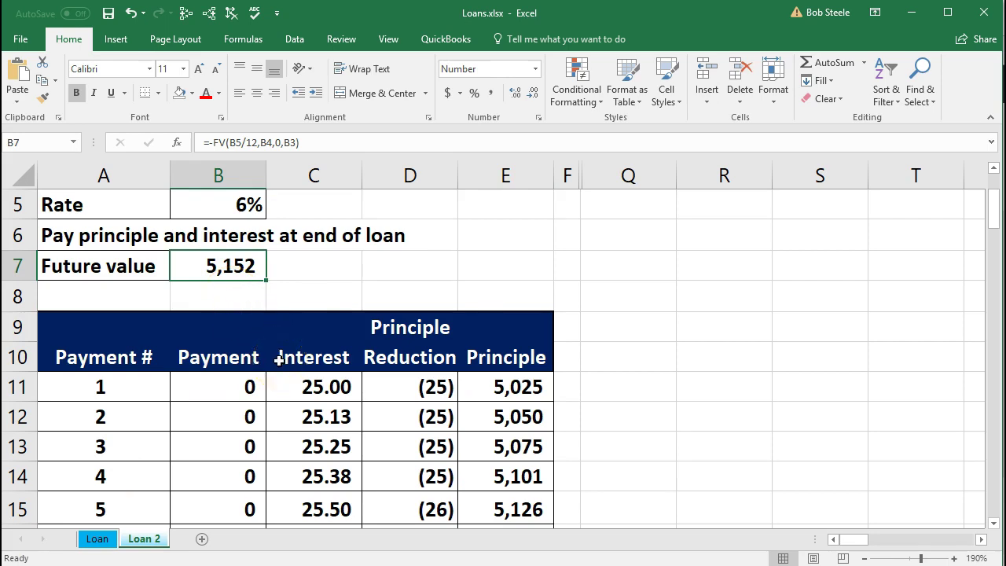
Step: Review the first payment's row and its interest formula against the loan amount in B3
left_click_drag(152, 382, 474, 393)
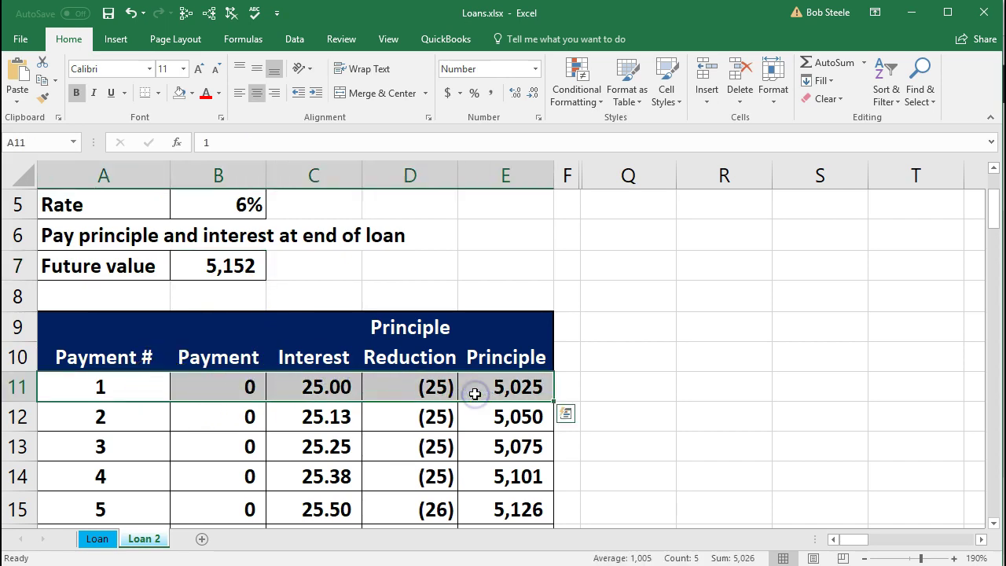
left_click(340, 383)
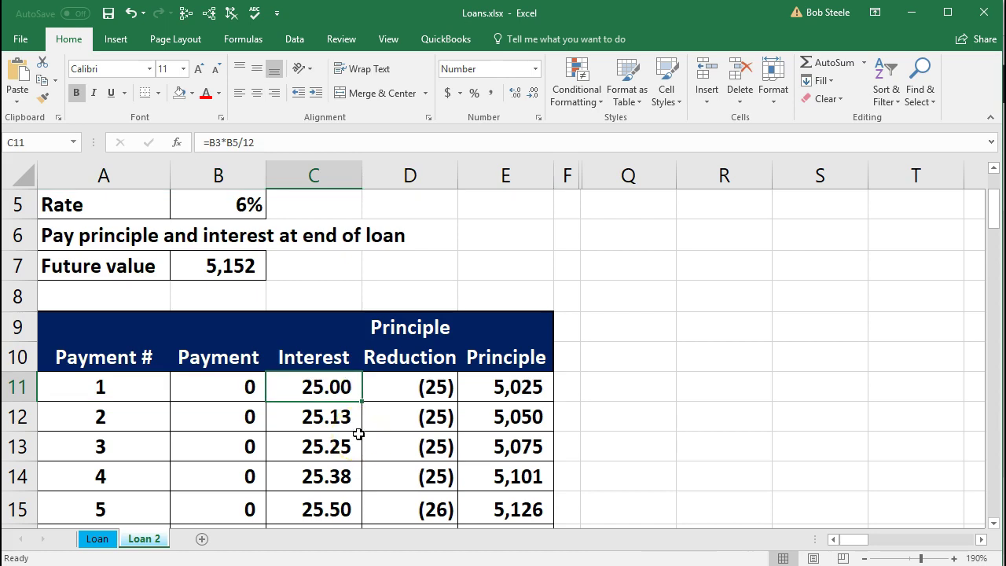
scroll(358, 434, "up", 1)
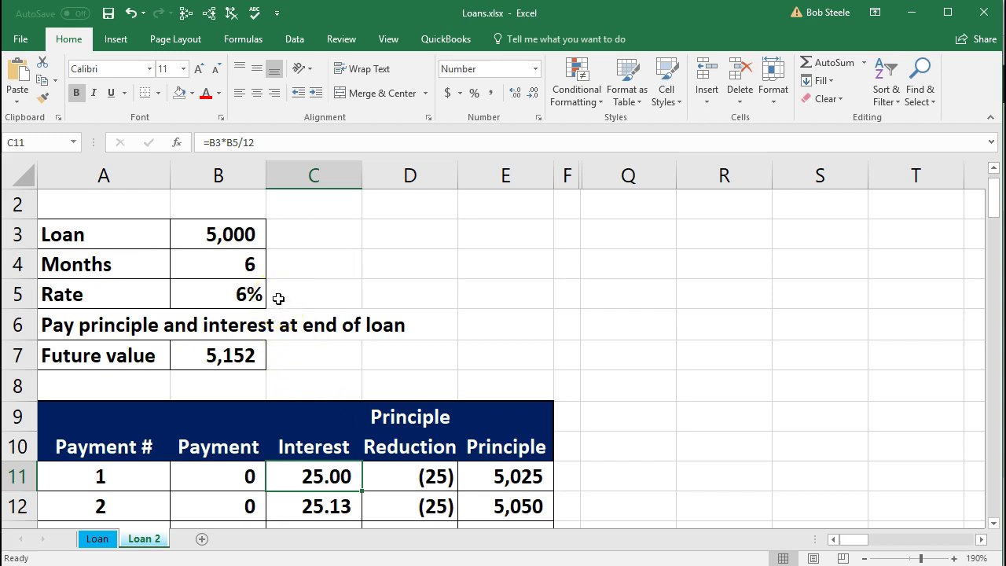
left_click(238, 236)
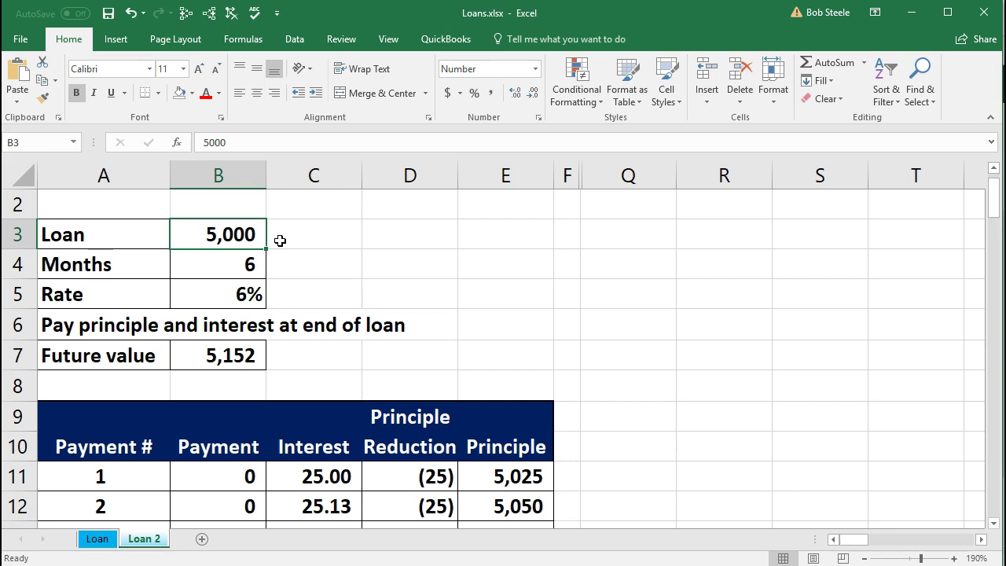
left_click(245, 472)
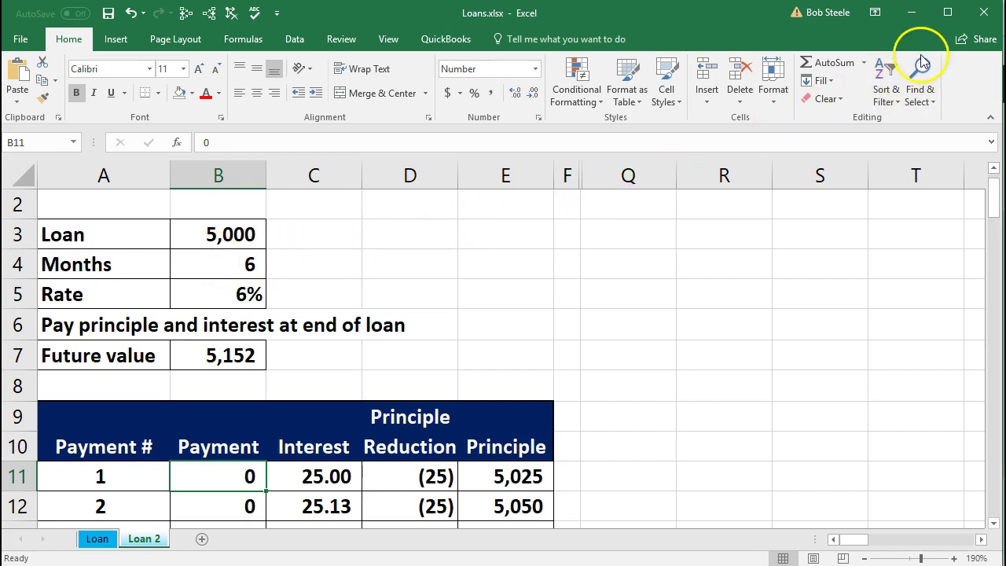
Step: Switch to QuickBooks Online, return from the Loan Payable transaction report to the balance sheet, and examine its current and long-term liabilities
left_click(911, 13)
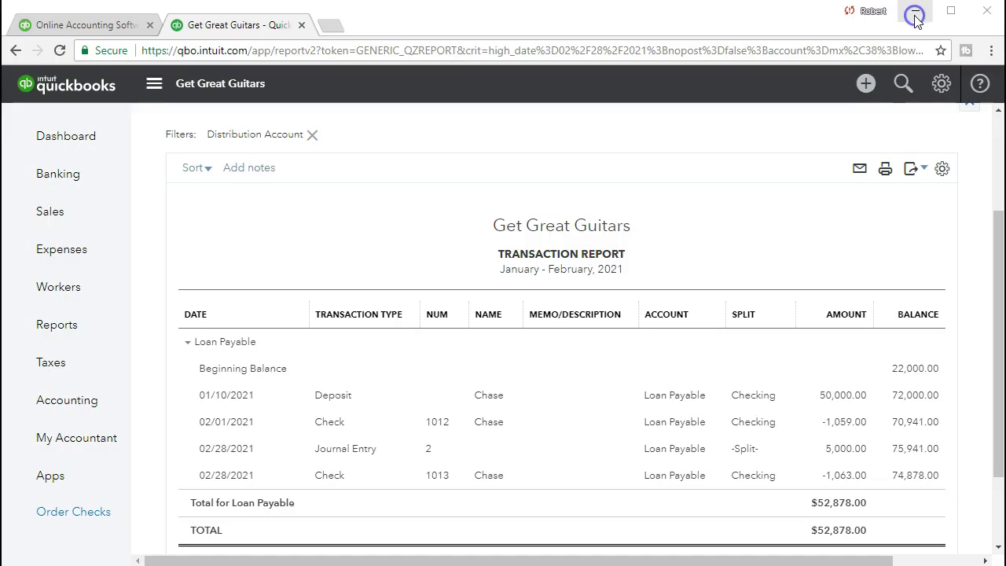
scroll(548, 439, "up", 1)
scroll(548, 438, "up", 2)
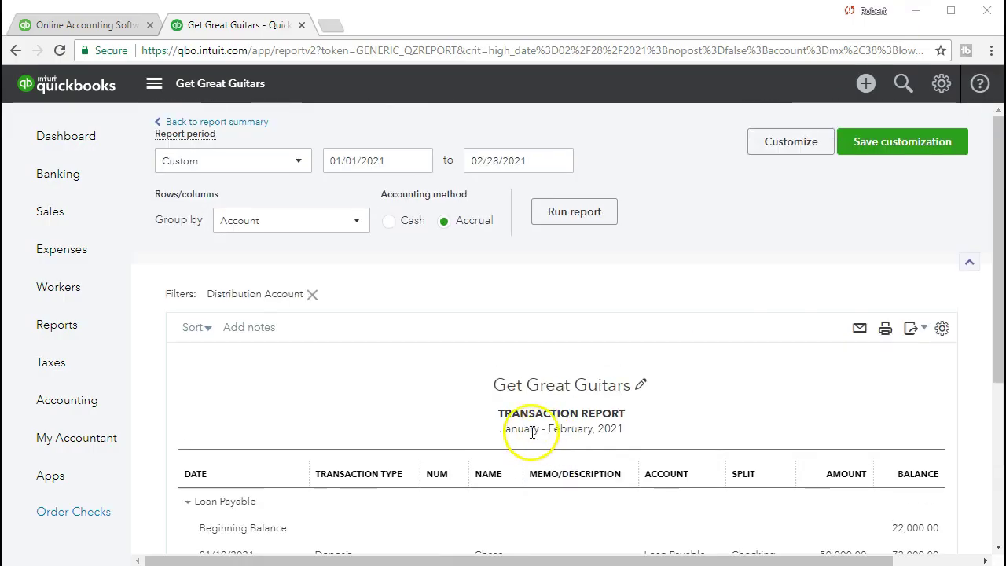
left_click(261, 130)
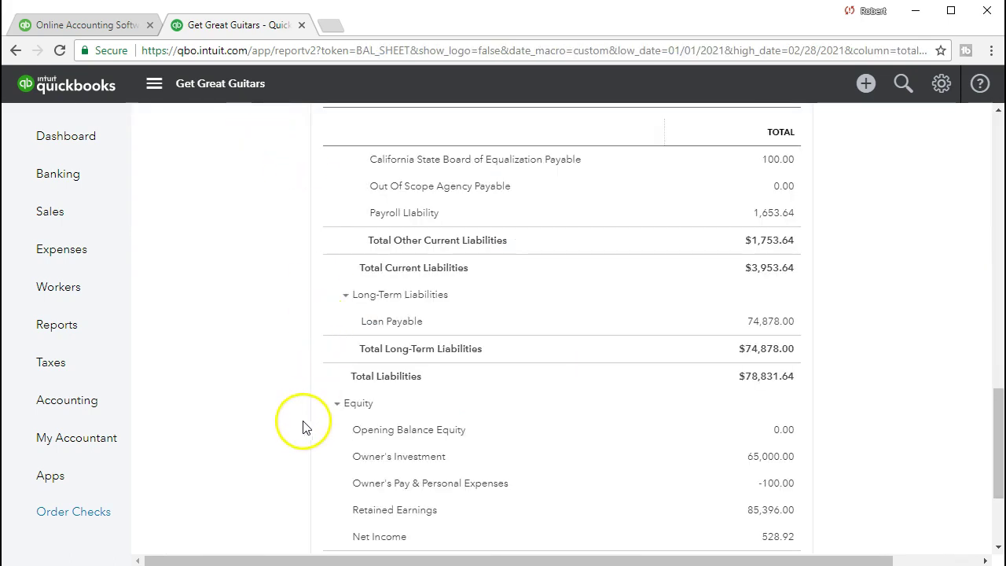
scroll(303, 430, "down", 2)
scroll(303, 429, "up", 4)
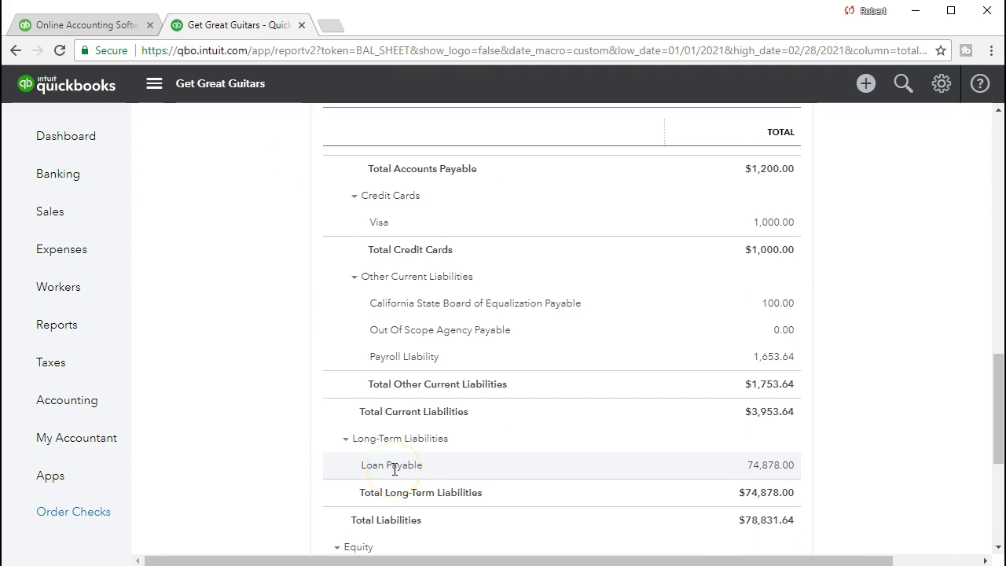
left_click(434, 358)
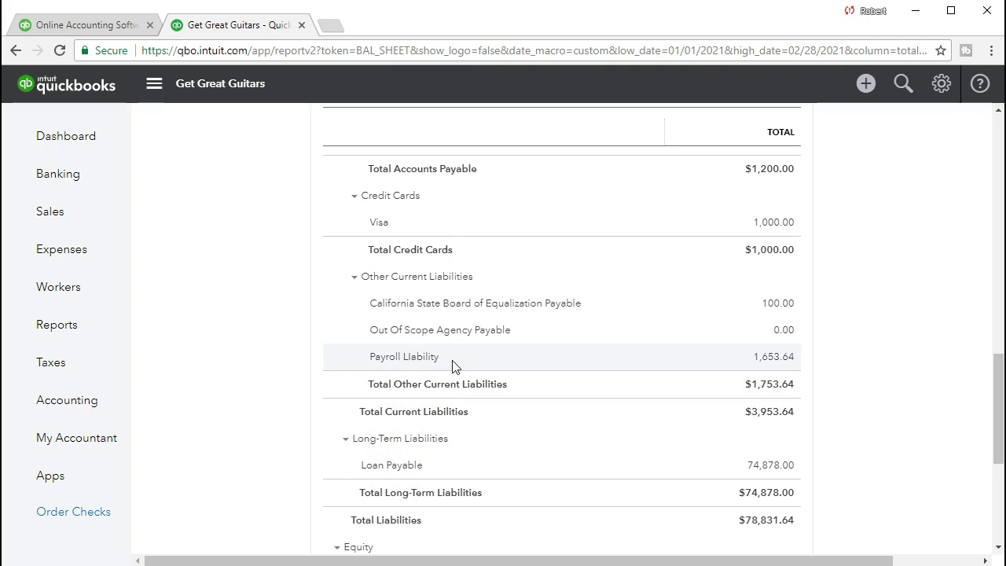
left_click(202, 524)
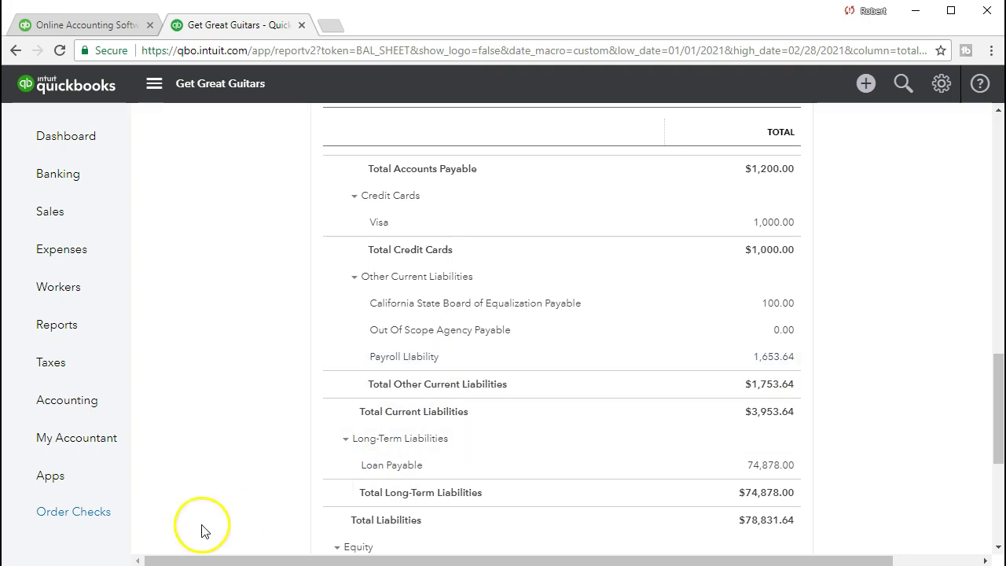
left_click(311, 497)
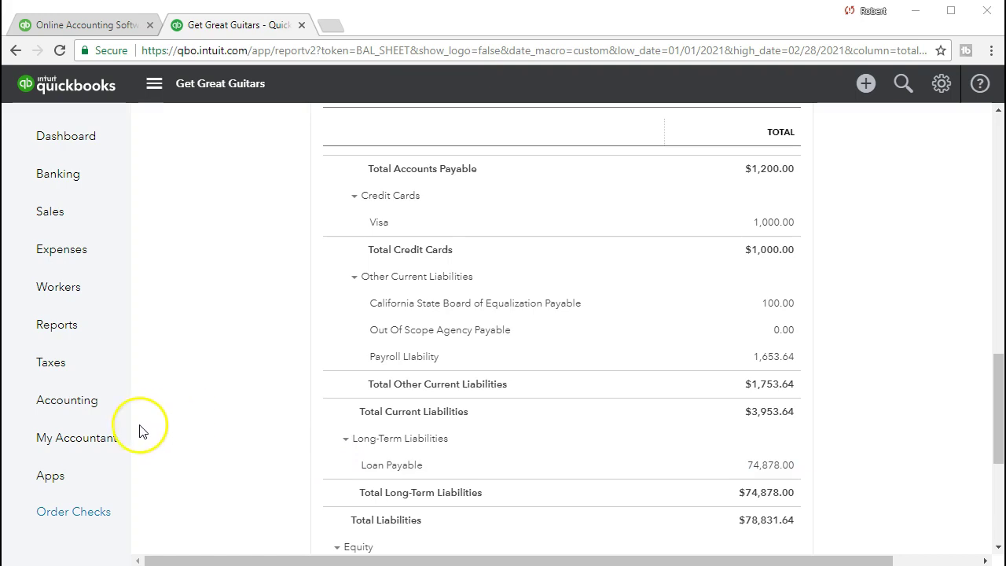
Step: Start a new account in the Chart of Accounts with category type Other Current Liabilities and detail type Loan Payable
left_click(90, 446)
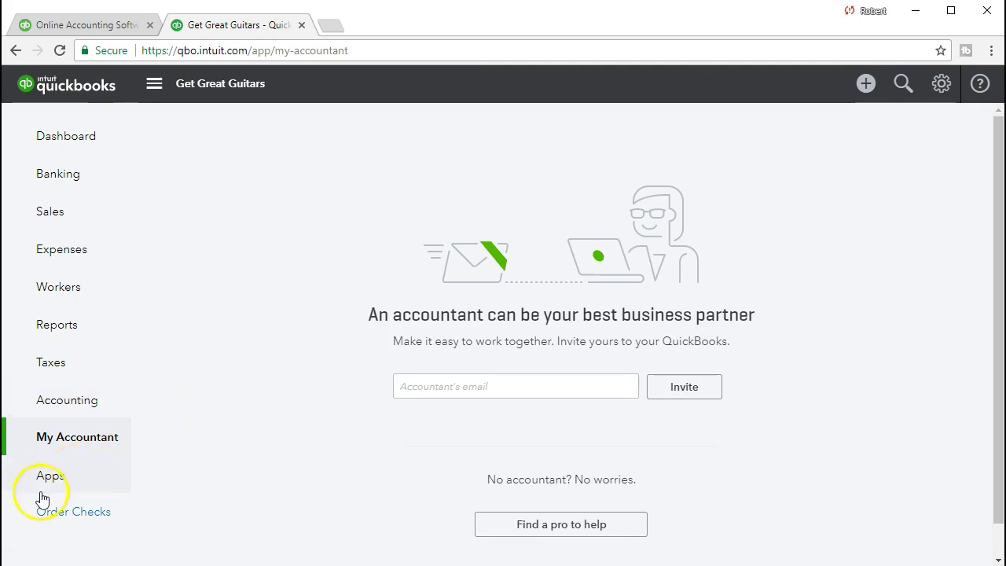
left_click(82, 409)
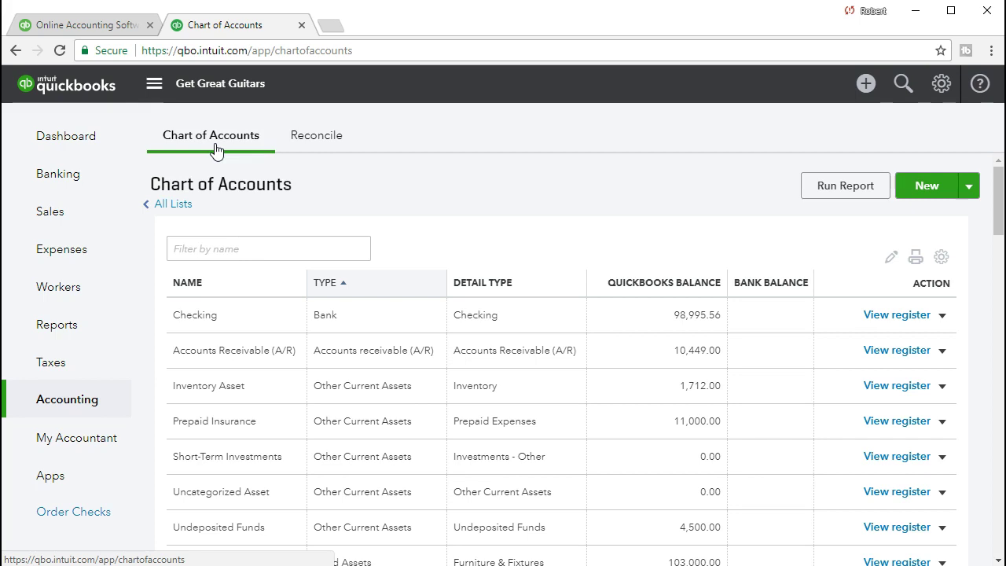
left_click(938, 198)
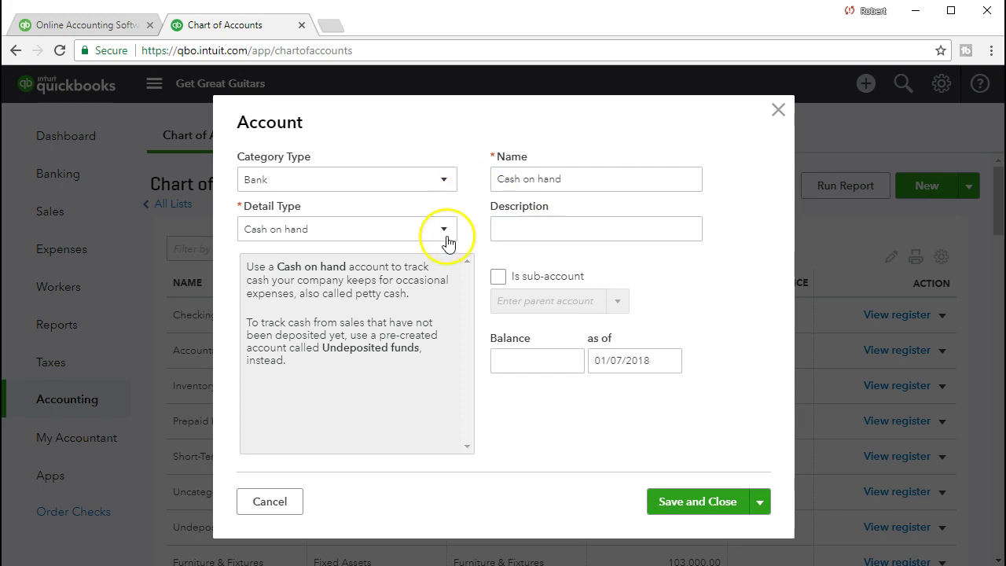
left_click(346, 179)
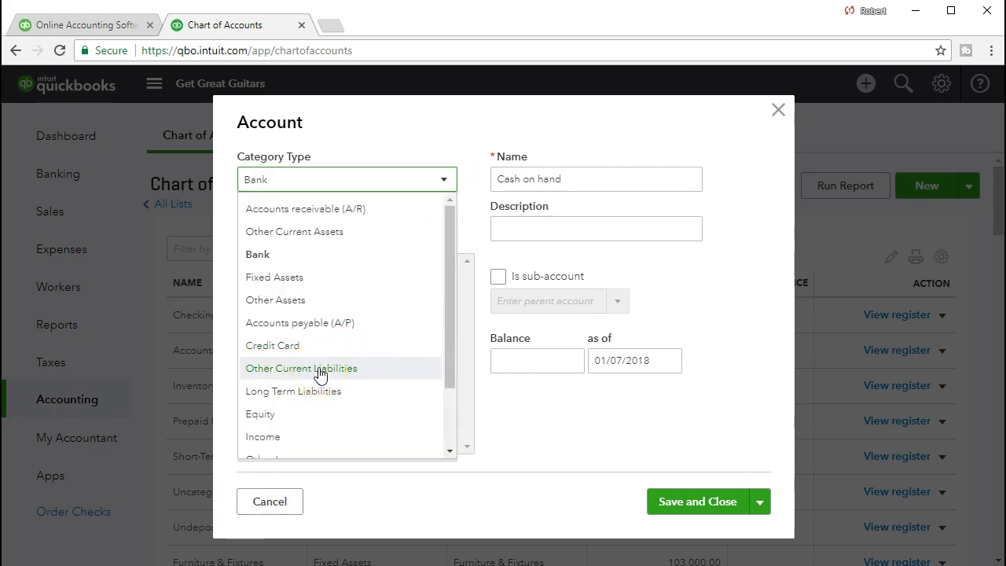
left_click(321, 374)
left_click(346, 229)
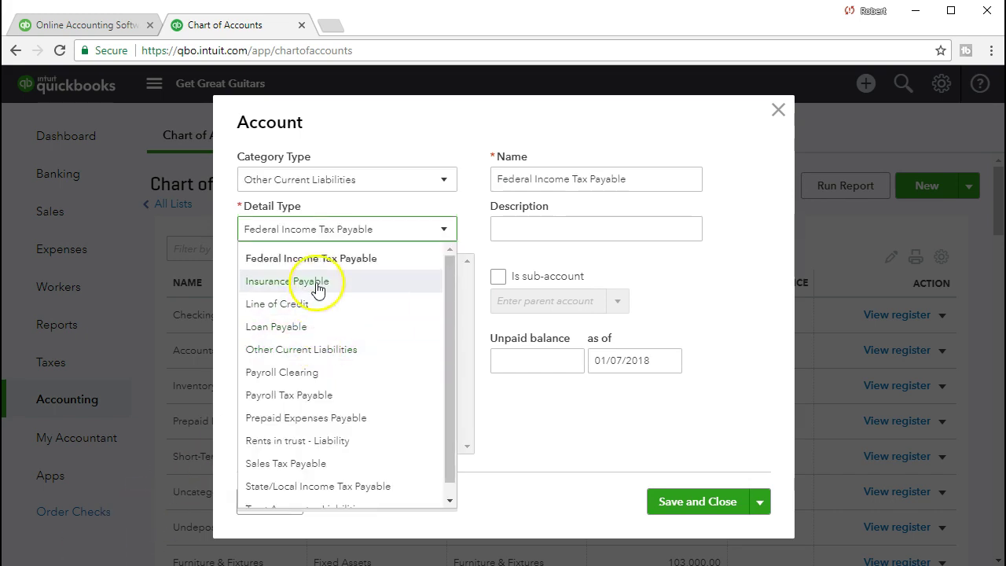
left_click(340, 330)
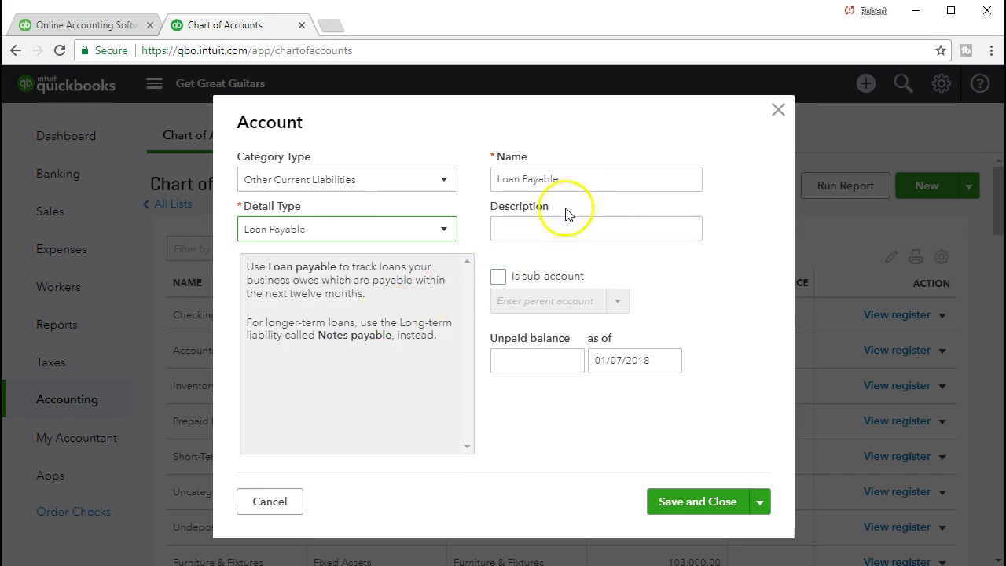
Step: Name the new account "Loan Payable - Current", leave the description blank, and save the account
triple_click(586, 180)
left_click(586, 180)
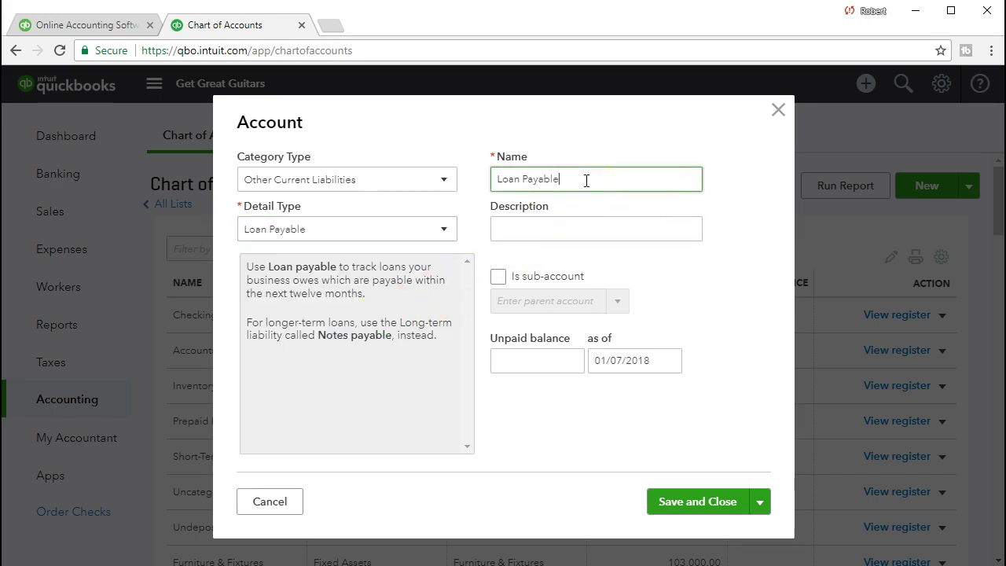
type("- Current Portion")
right_click(586, 179)
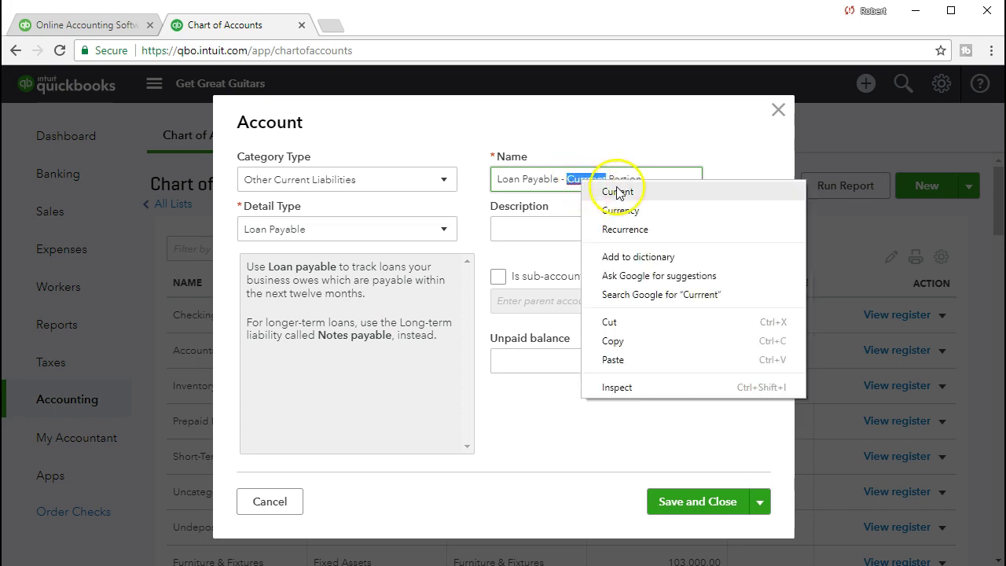
left_click(615, 191)
left_click(649, 182)
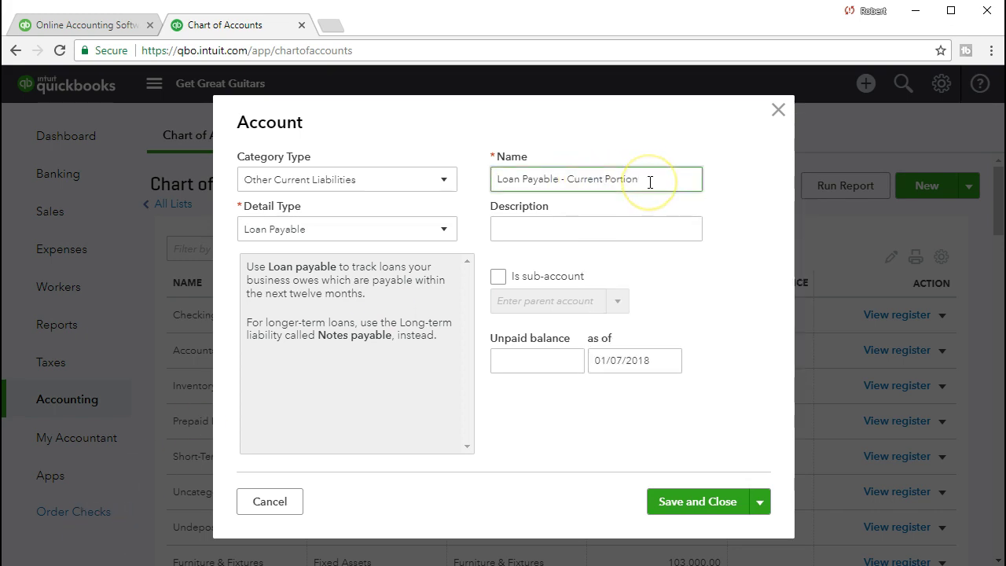
key("BackSpace")
key("BackSpace")
key("BackSpace")
key("BackSpace")
key("BackSpace")
key("BackSpace")
key("BackSpace")
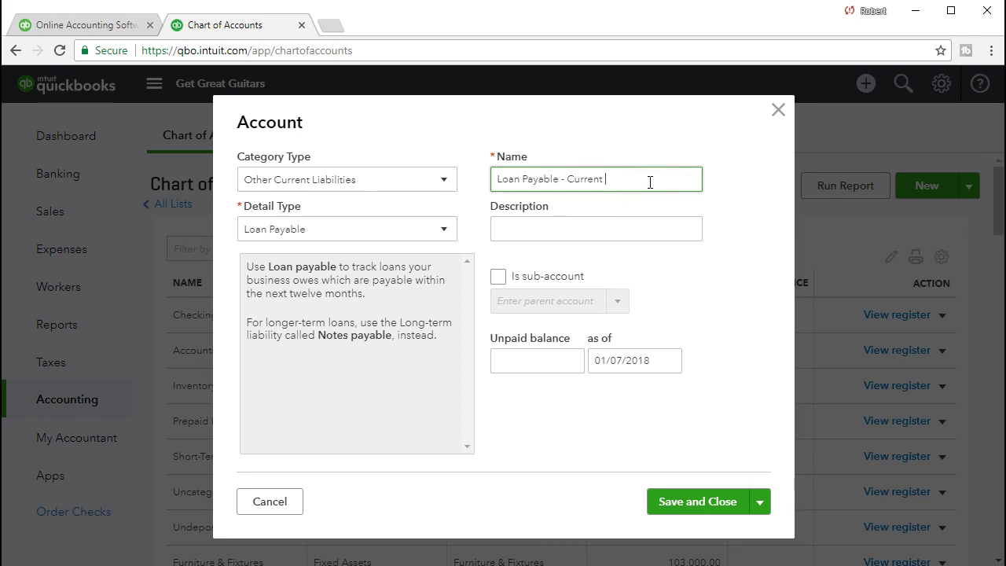
left_click(552, 228)
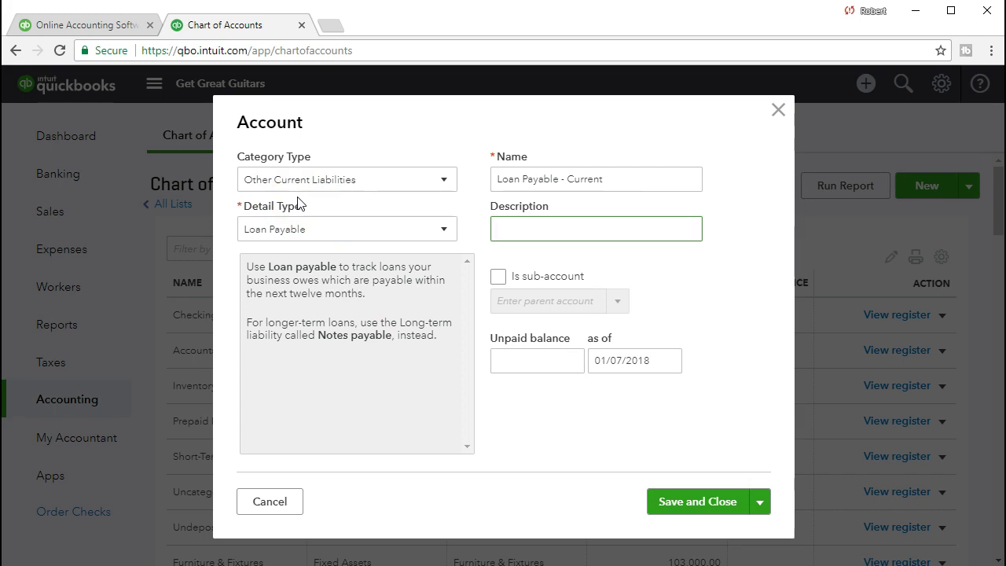
left_click(664, 503)
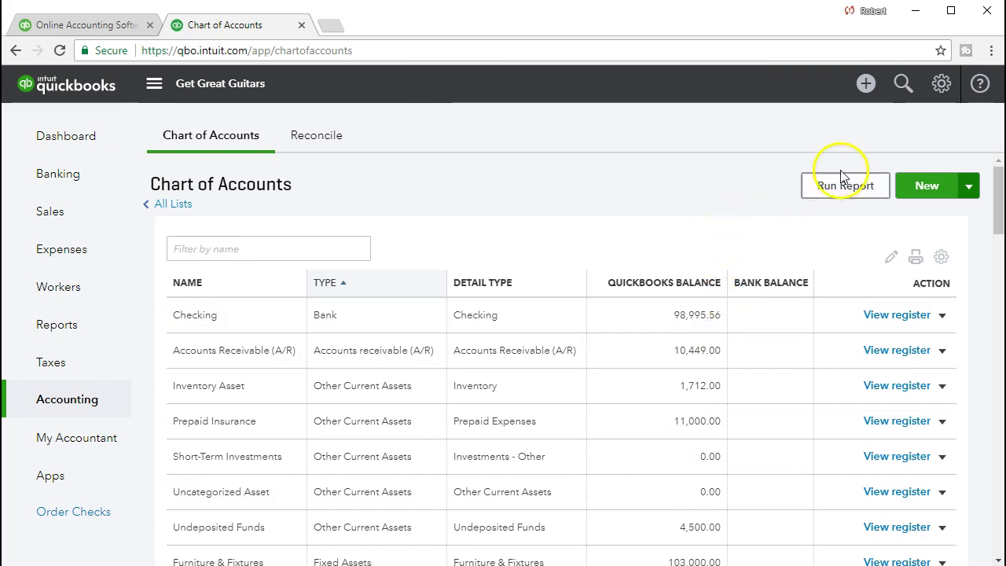
left_click(864, 89)
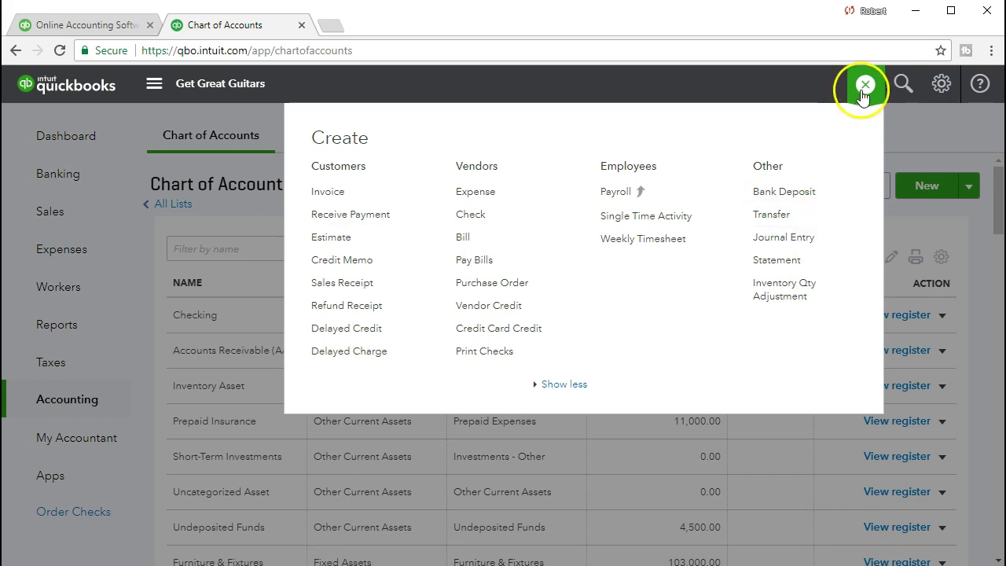
left_click(791, 247)
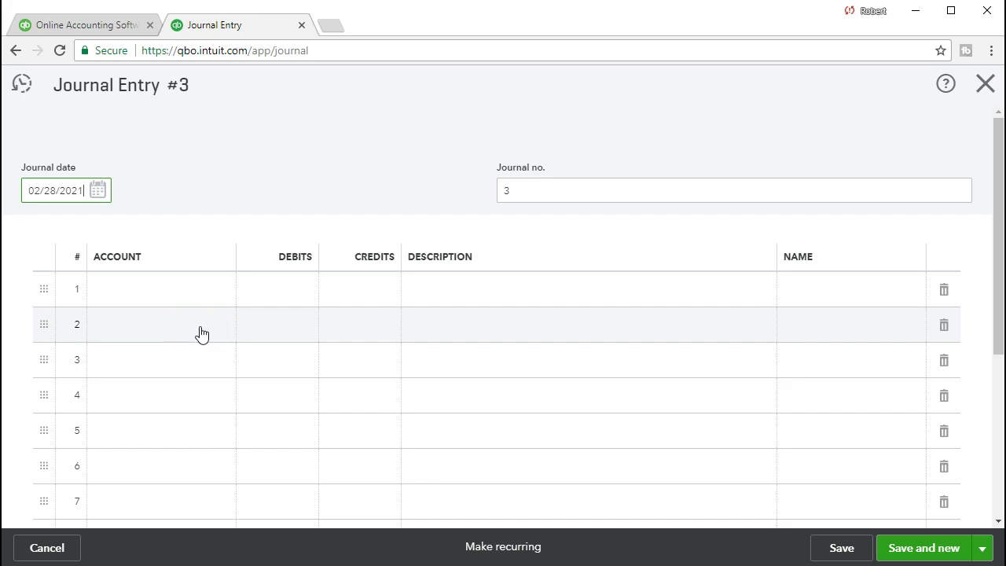
left_click(186, 288)
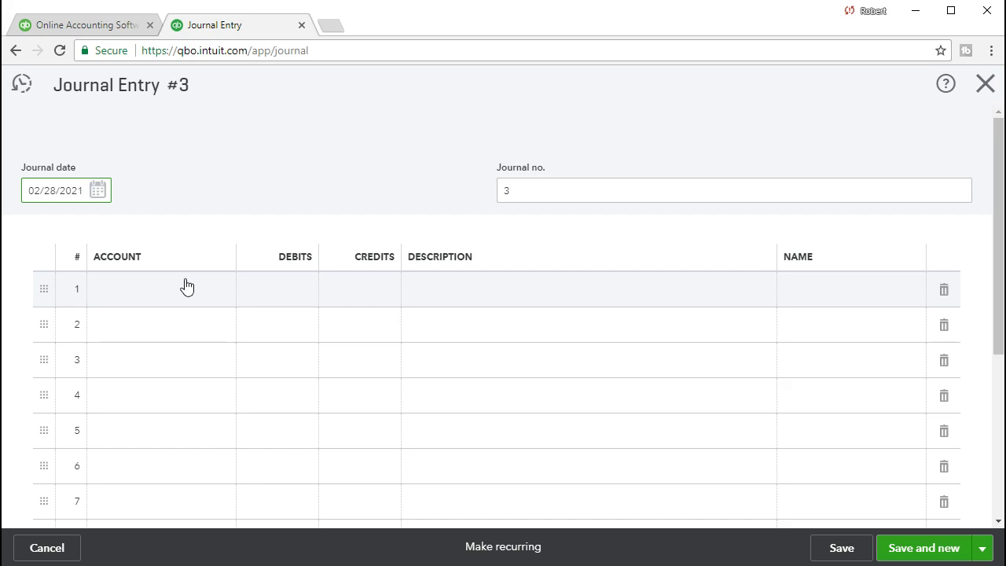
left_click(983, 85)
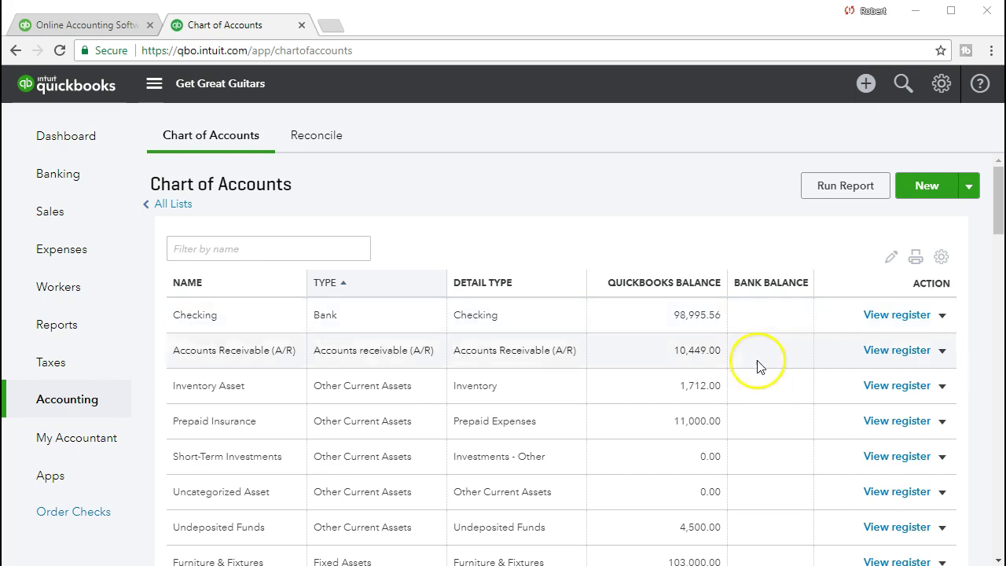
Step: Open the register of the long-term Loan Payable account from the Chart of Accounts and review its transactions
scroll(747, 383, "down", 2)
scroll(748, 385, "down", 2)
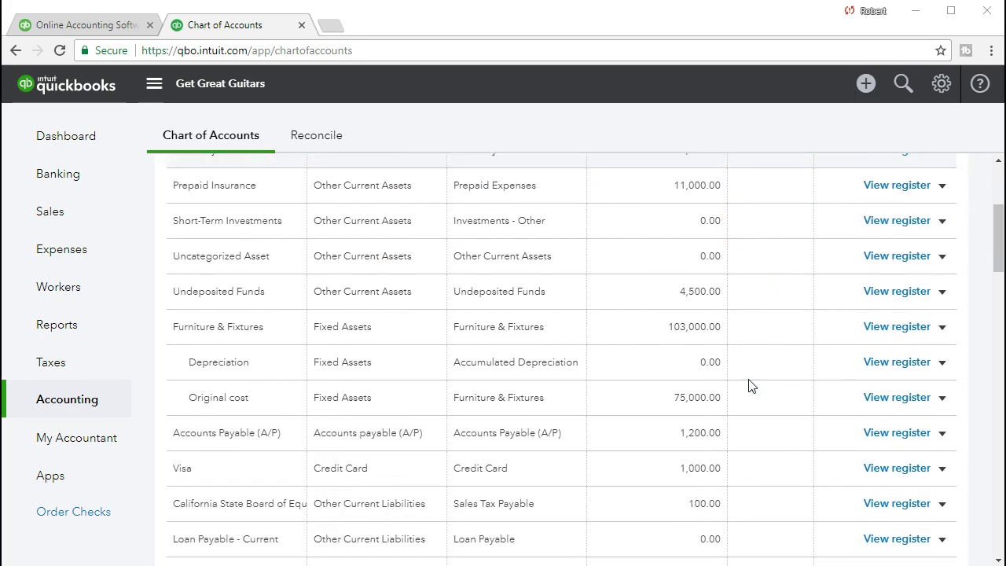
scroll(750, 385, "down", 1)
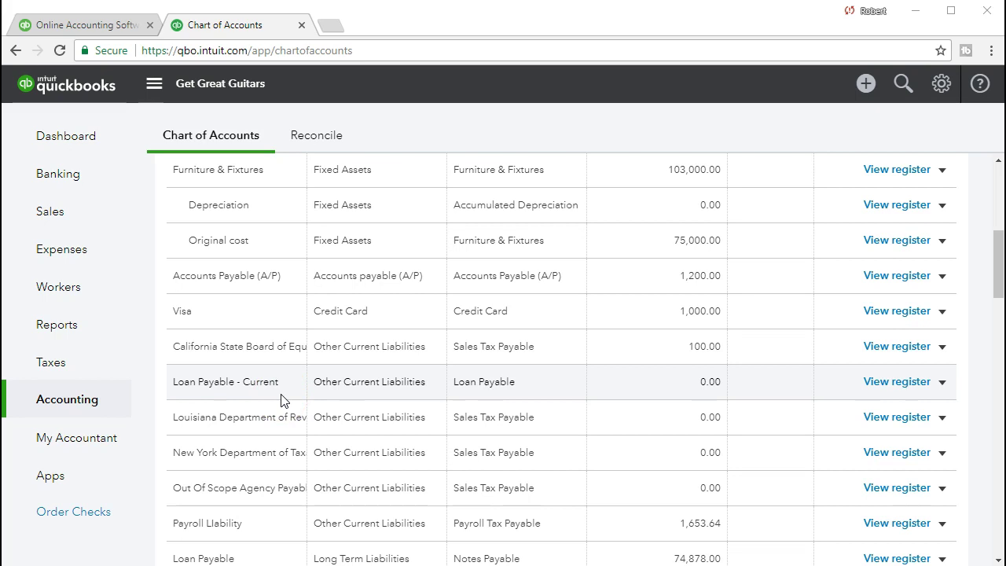
scroll(281, 401, "down", 1)
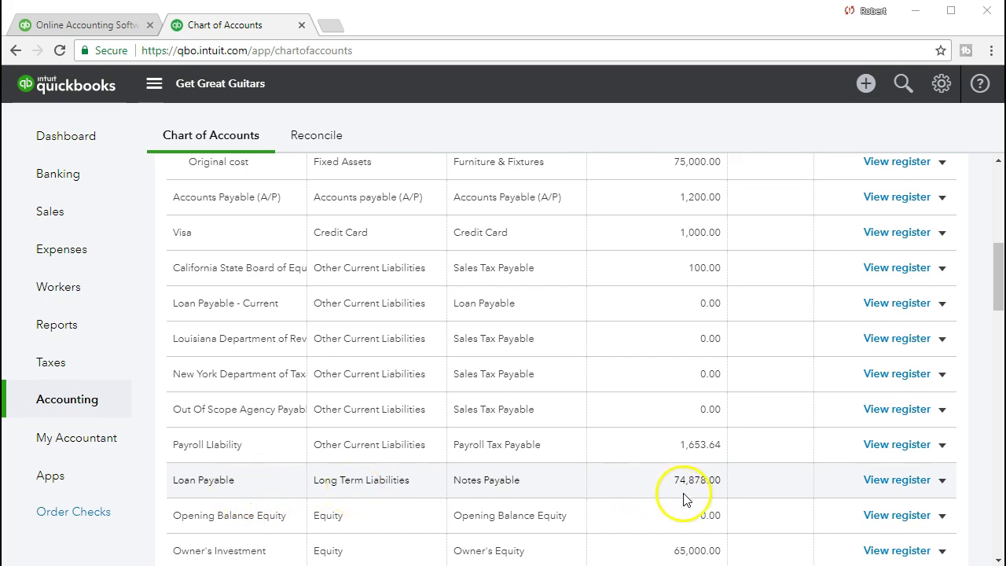
left_click(877, 480)
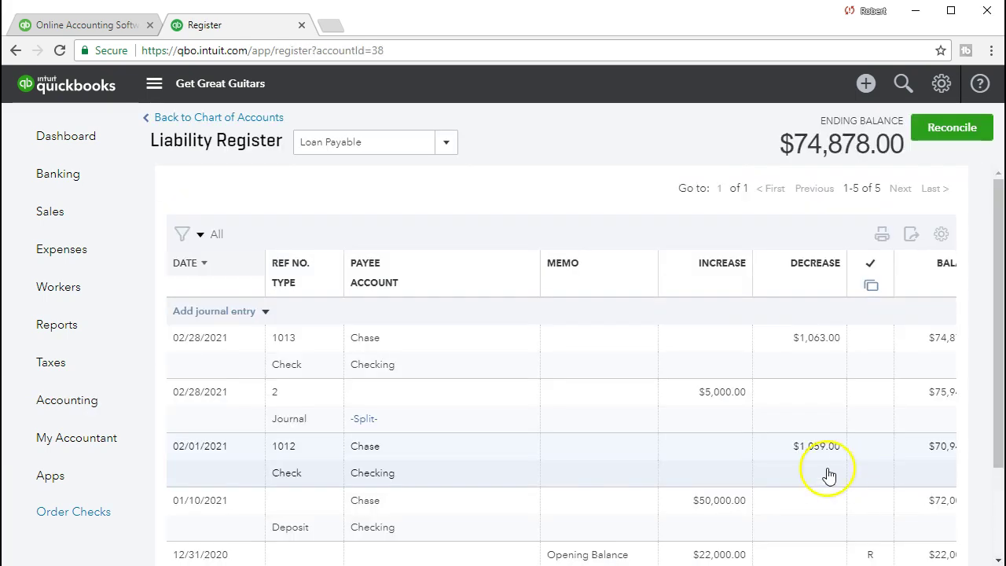
scroll(758, 471, "down", 3)
mouse_move(769, 483)
left_mouse_down()
mouse_move(823, 471)
mouse_move(773, 474)
left_mouse_up()
scroll(696, 449, "up", 2)
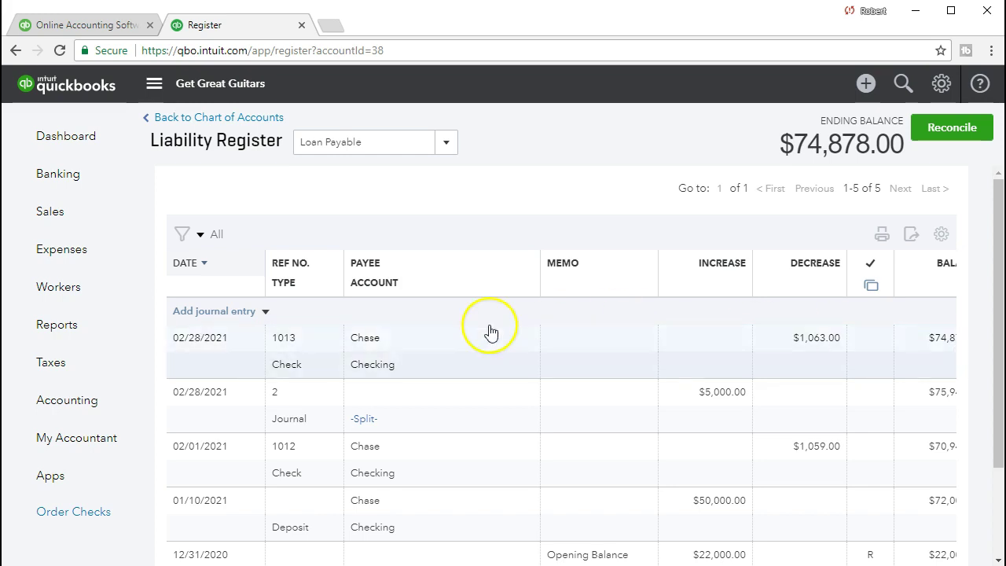
Step: Add a journal entry in the Loan Payable register dated 02/28/2021 with a decrease of 5,000.00
left_click(265, 312)
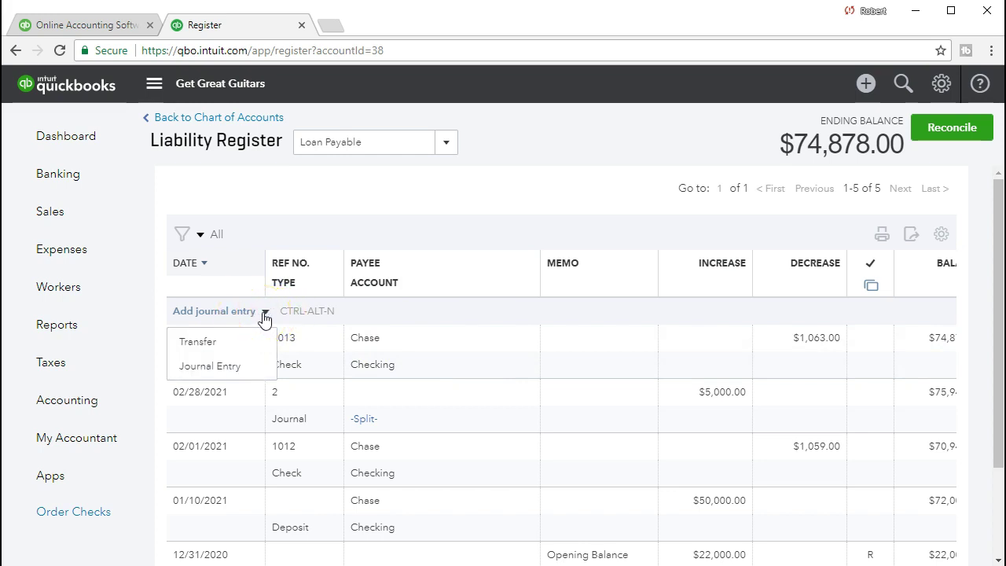
left_click(248, 365)
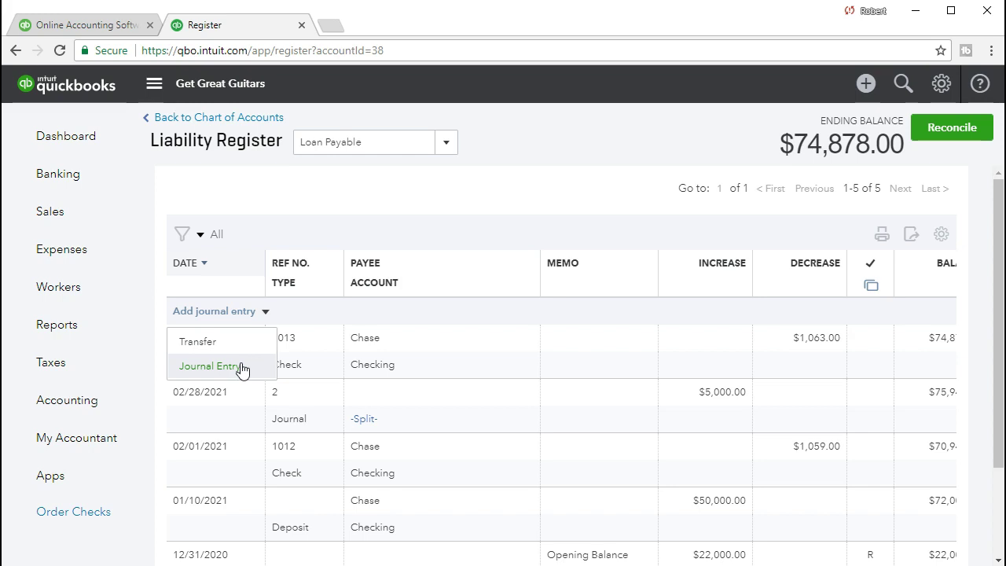
left_click(230, 368)
left_click(270, 380)
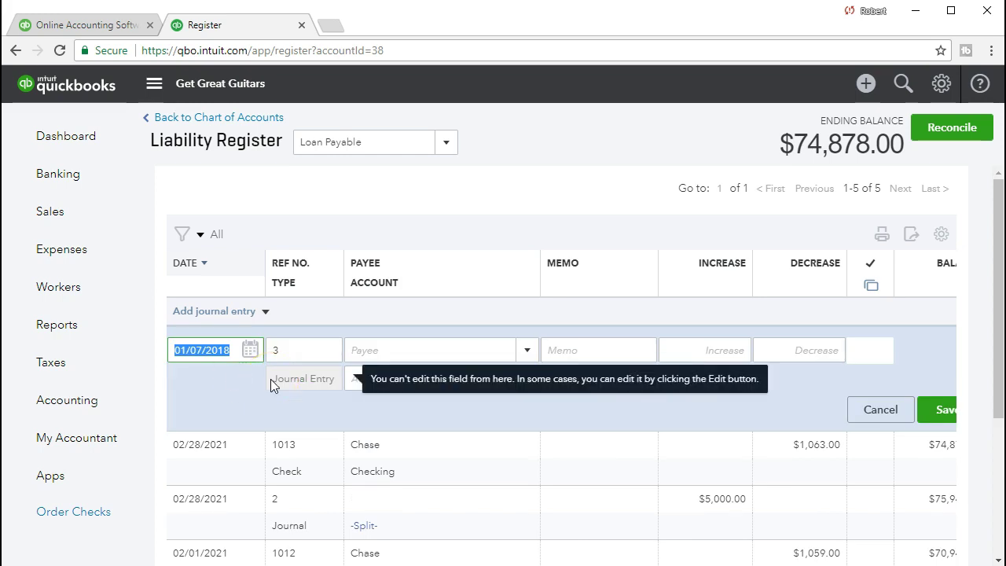
type("022821")
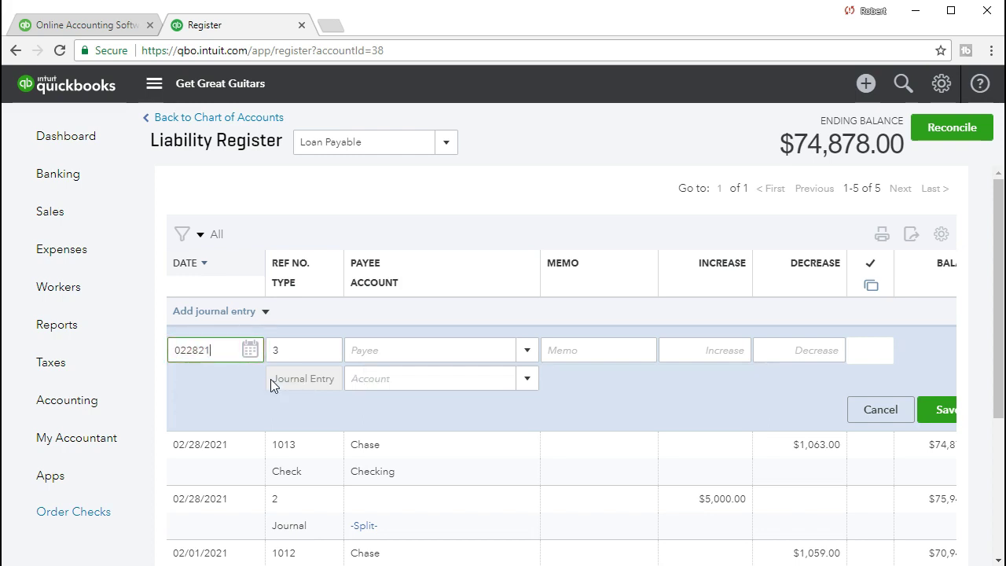
key("Tab")
key("Tab")
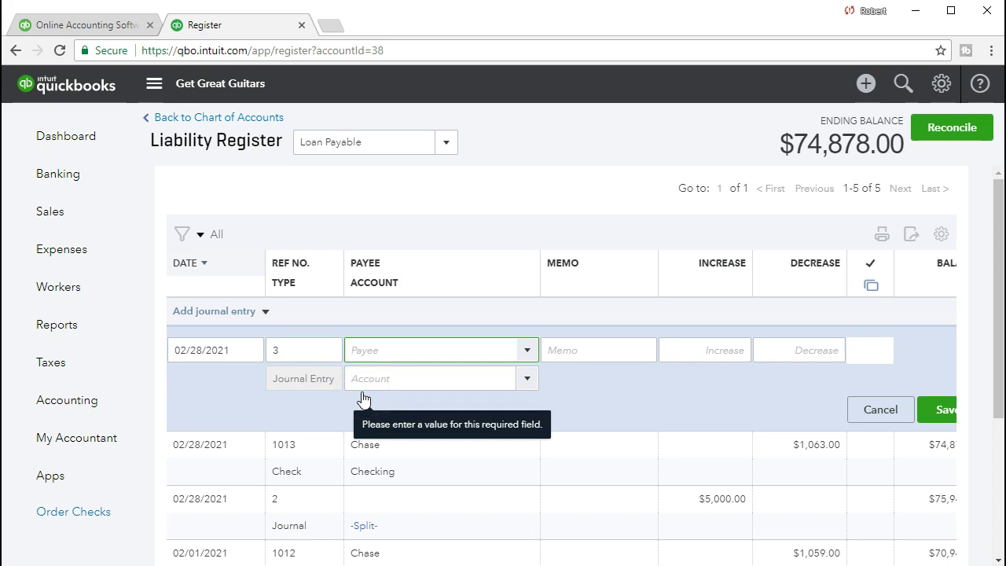
key("Tab")
key("Tab")
key("Tab")
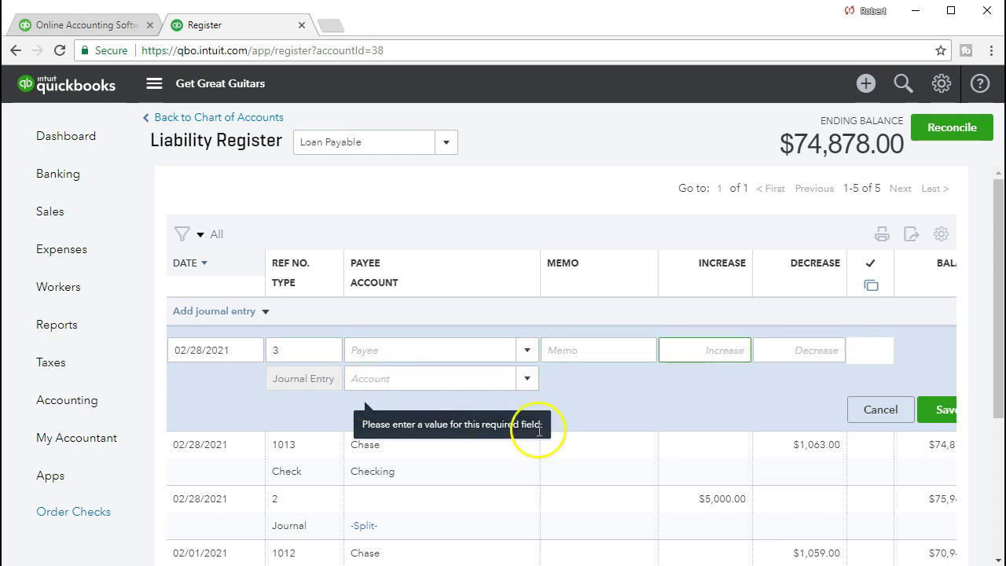
type("5000")
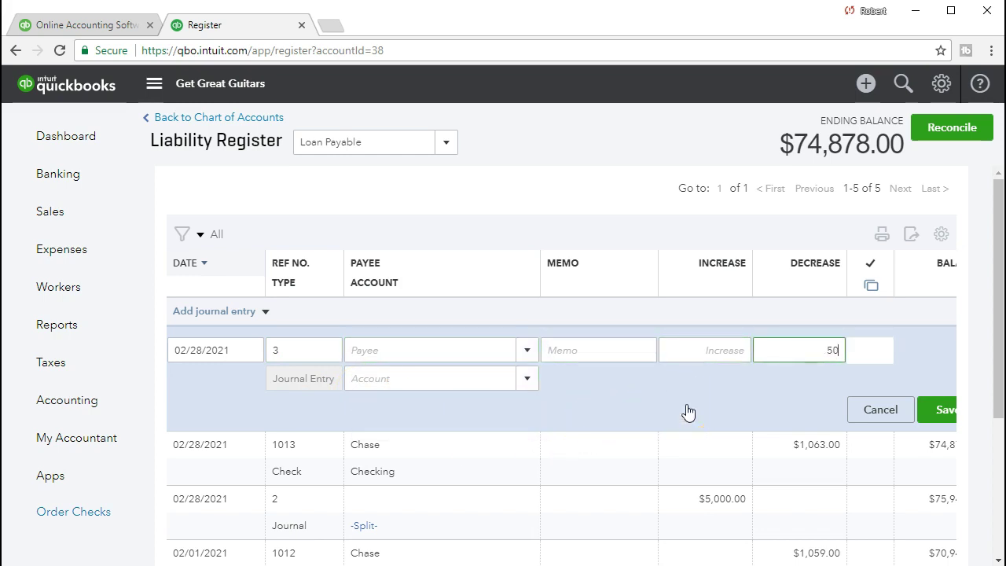
Step: Enter the memo "Adjusting Entry" for the new journal entry, correcting the spelling of "Adjusting"
left_click(600, 349)
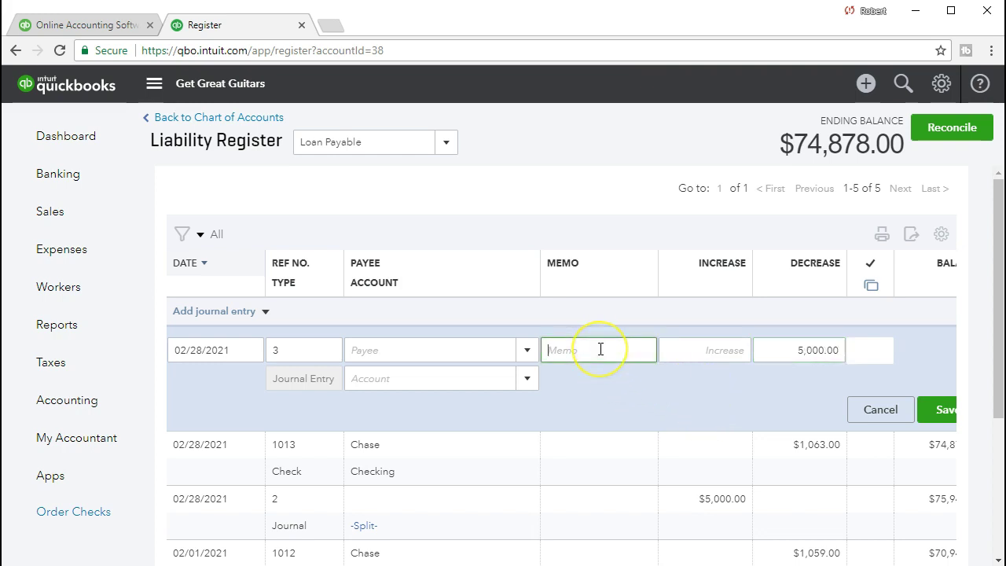
type("Adusting Entry")
right_click(573, 349)
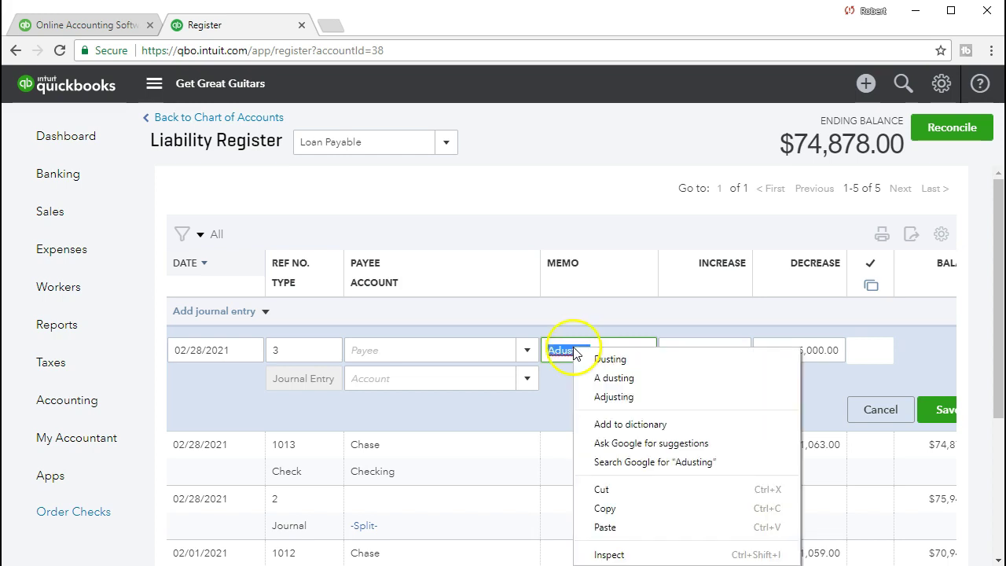
left_click(598, 397)
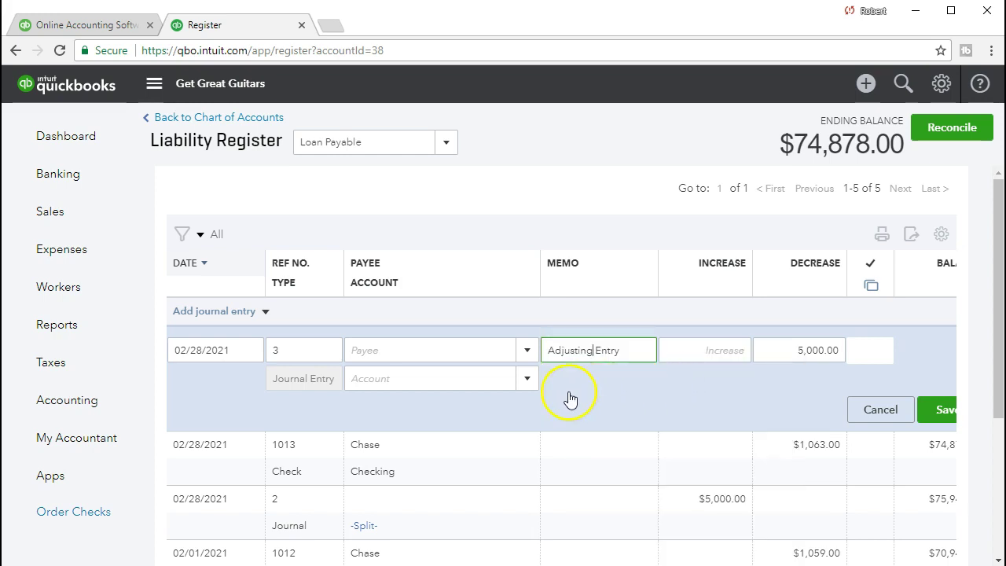
Step: Assign the journal entry's offsetting account as Loan Payable - Current and save the entry
left_click(439, 376)
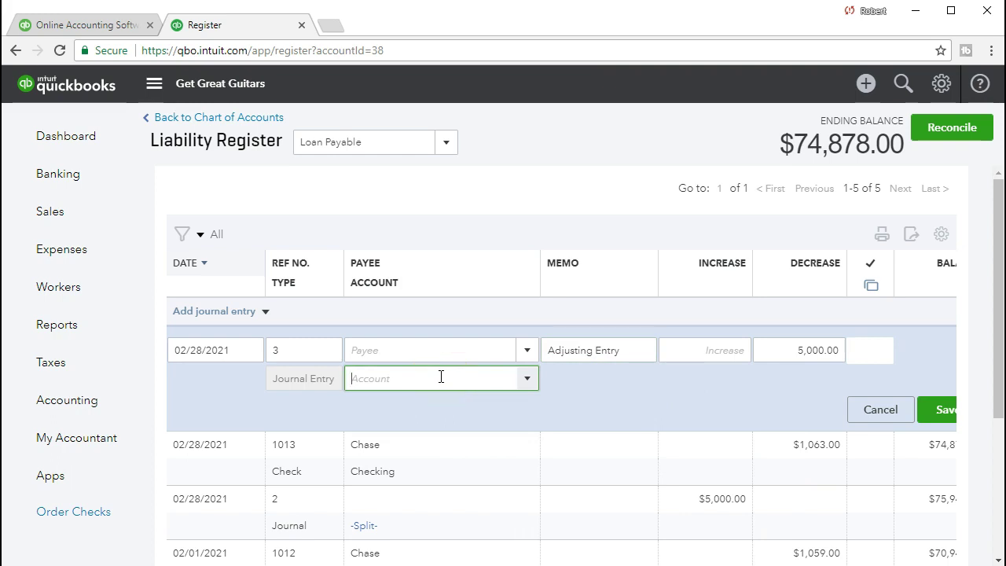
left_click(526, 379)
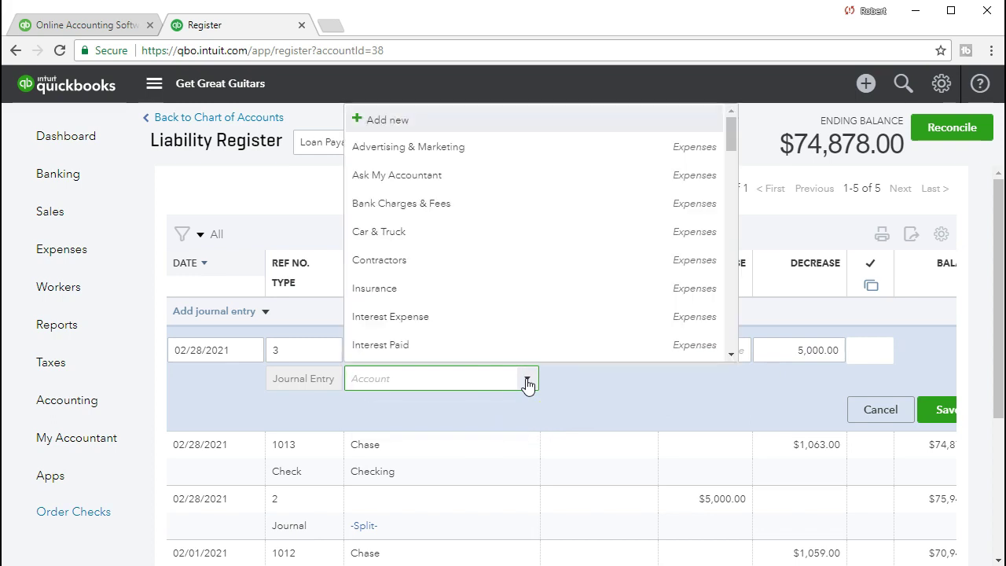
type("Loan Payable - Current")
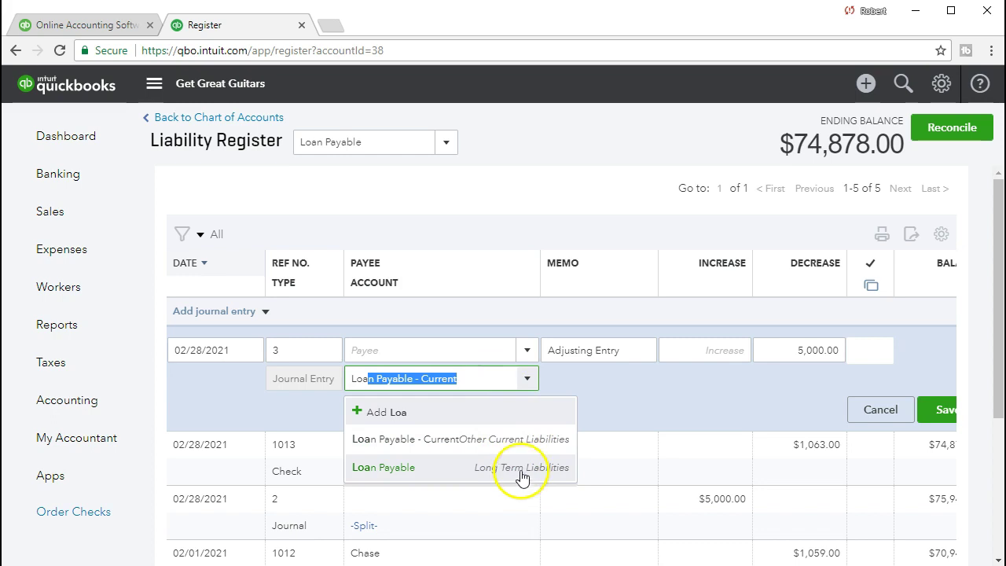
left_click(503, 444)
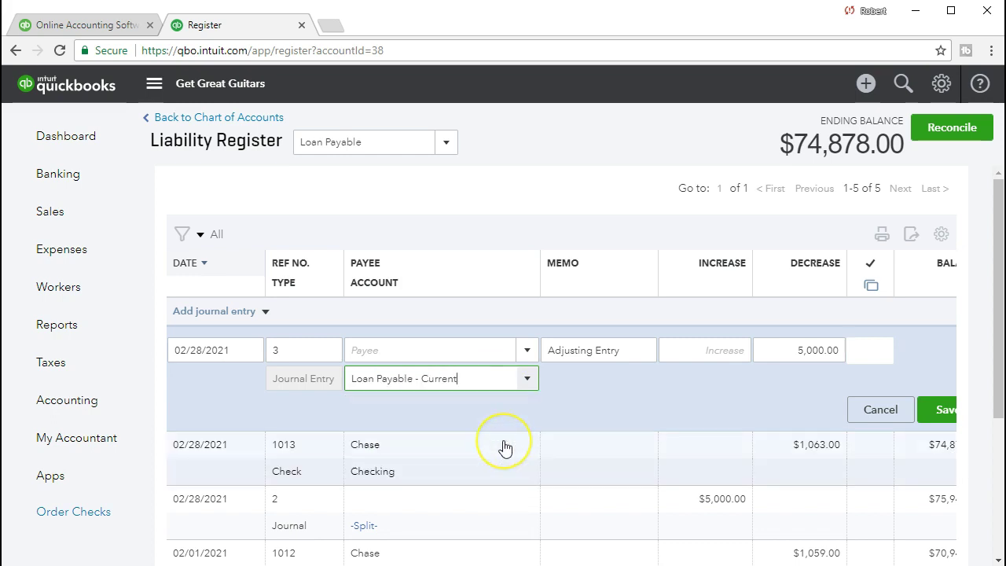
left_click(937, 411)
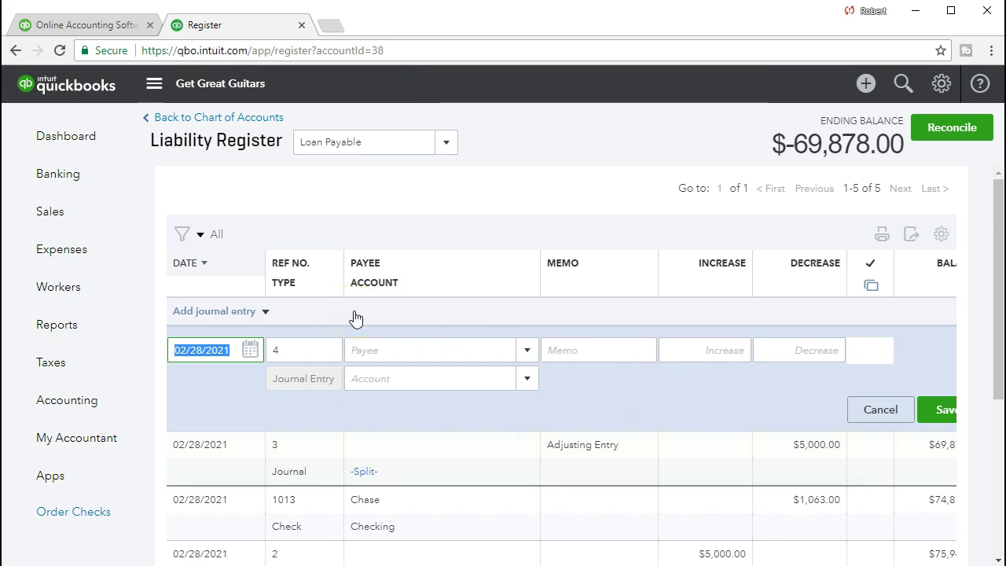
Step: Return to the Chart of Accounts, check both loan payable balances, and inspect the journal entry in the Loan Payable - Current register
left_click(265, 117)
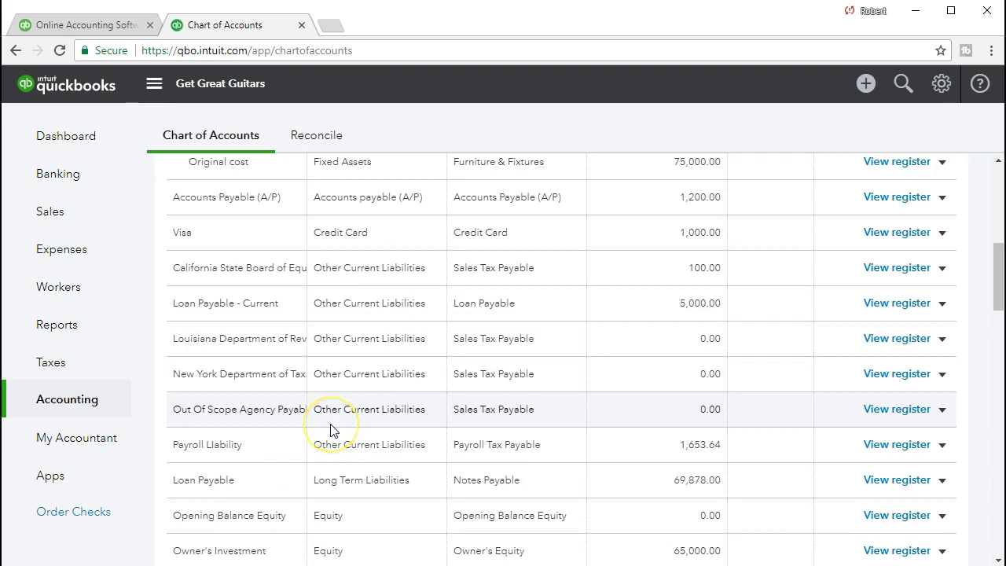
scroll(330, 430, "up", 2)
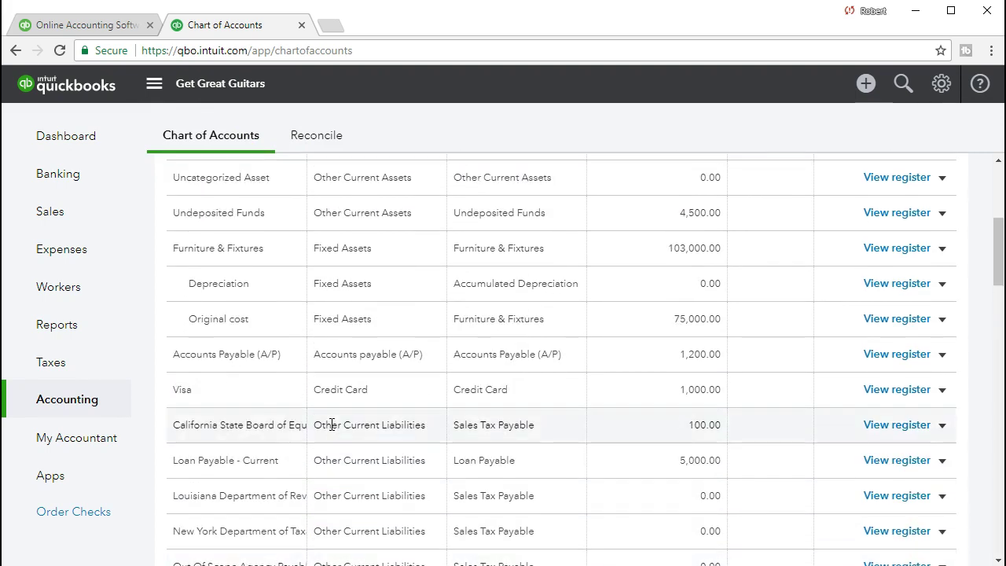
scroll(332, 424, "up", 1)
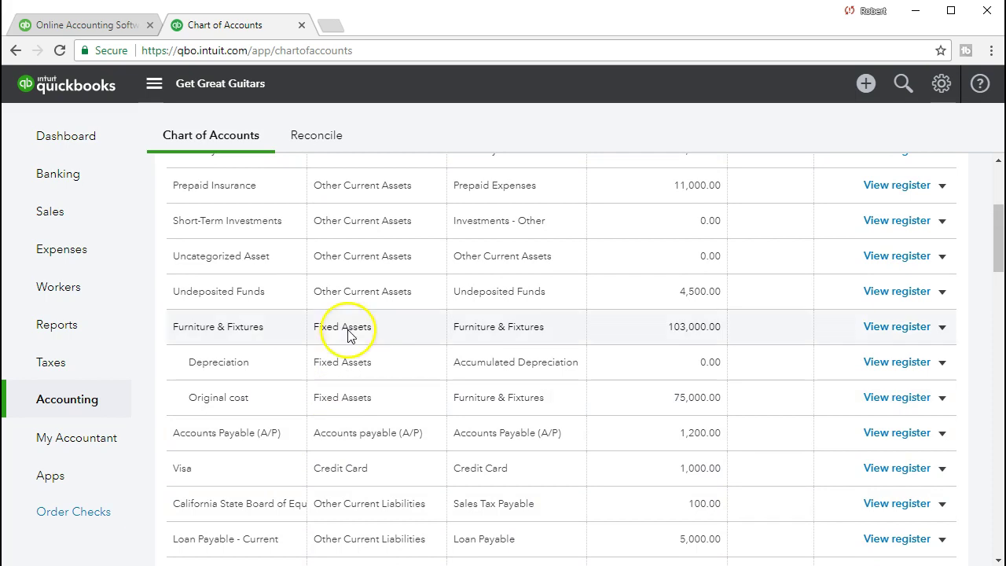
scroll(348, 353, "down", 2)
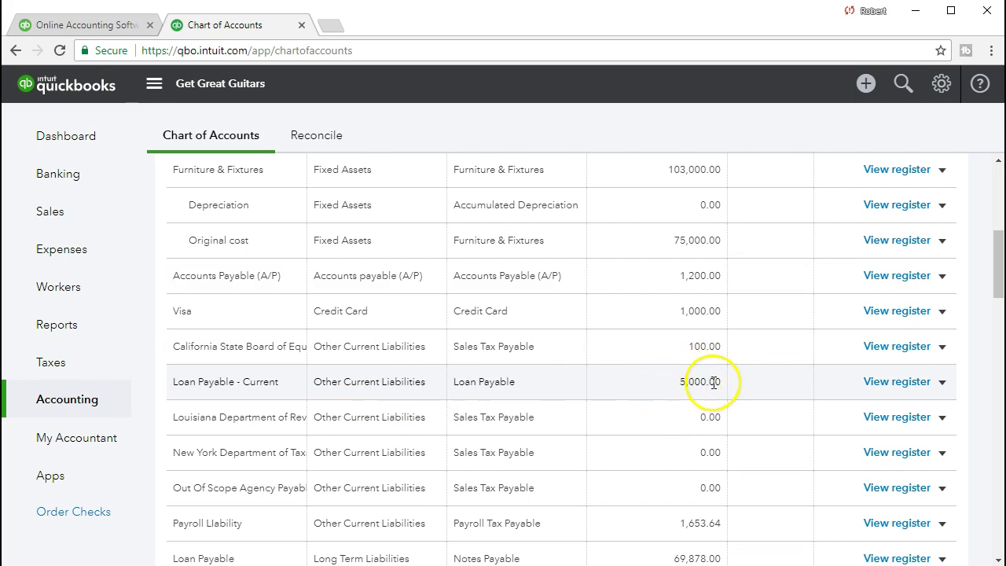
left_click(882, 384)
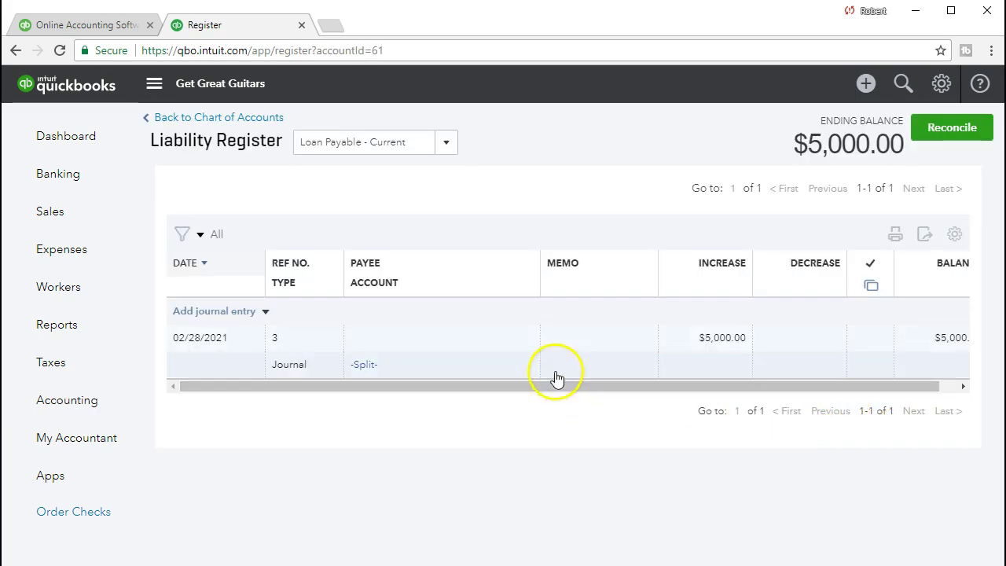
left_click(354, 371)
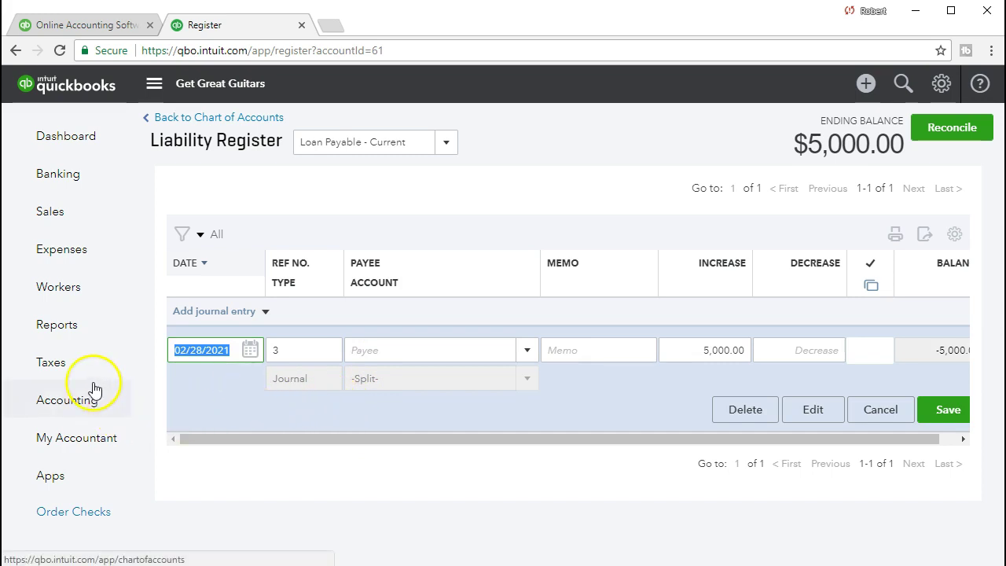
Step: Run the Balance Sheet report for the period 01/01/2021 to 02/28/2021
left_click(84, 332)
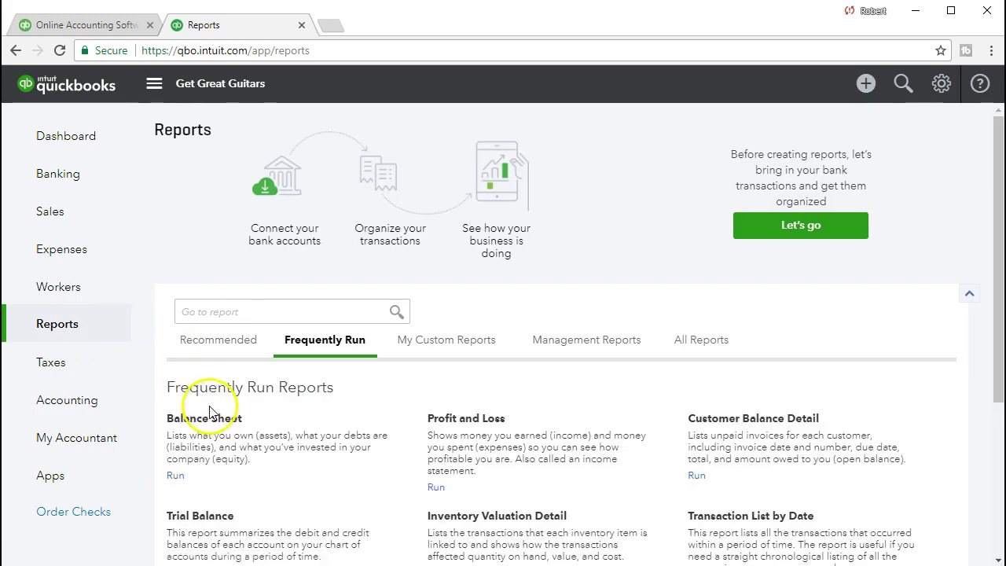
left_click(212, 417)
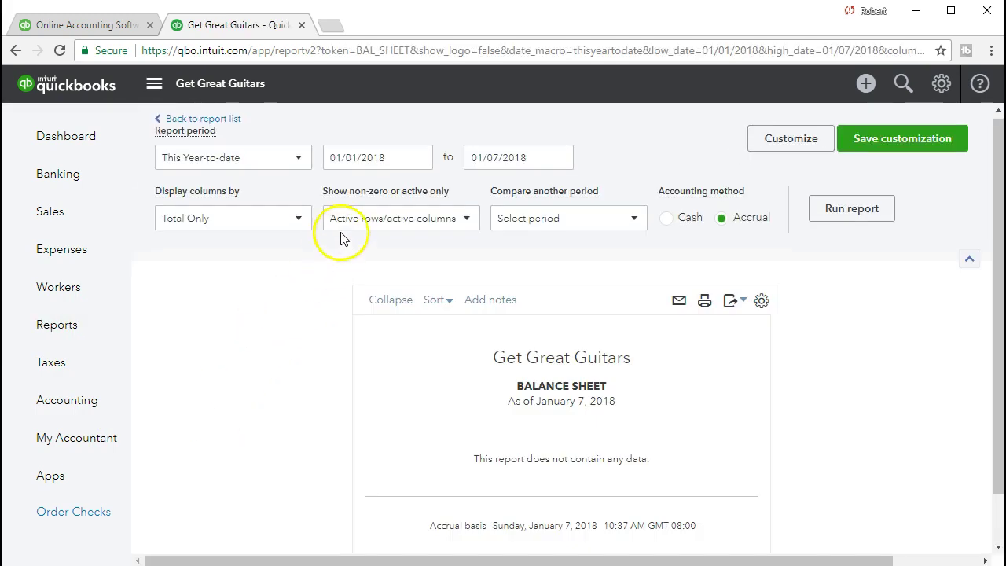
left_click(397, 157)
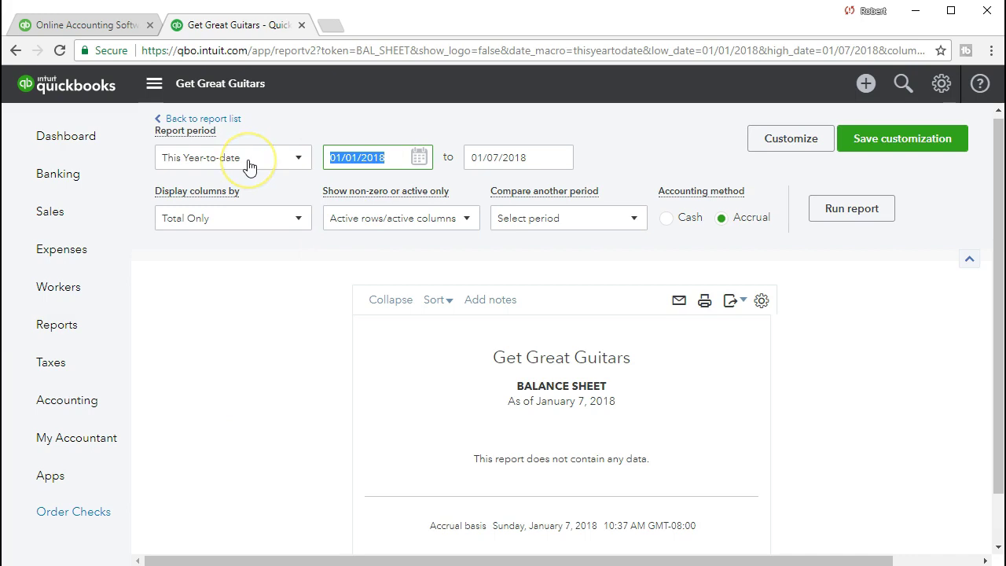
type("010121")
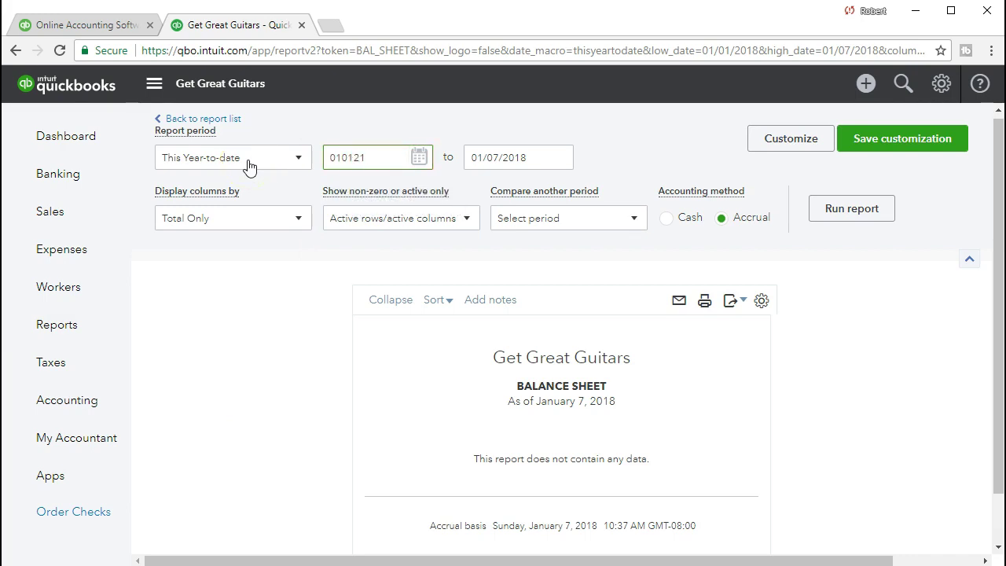
key("Tab")
type("0")
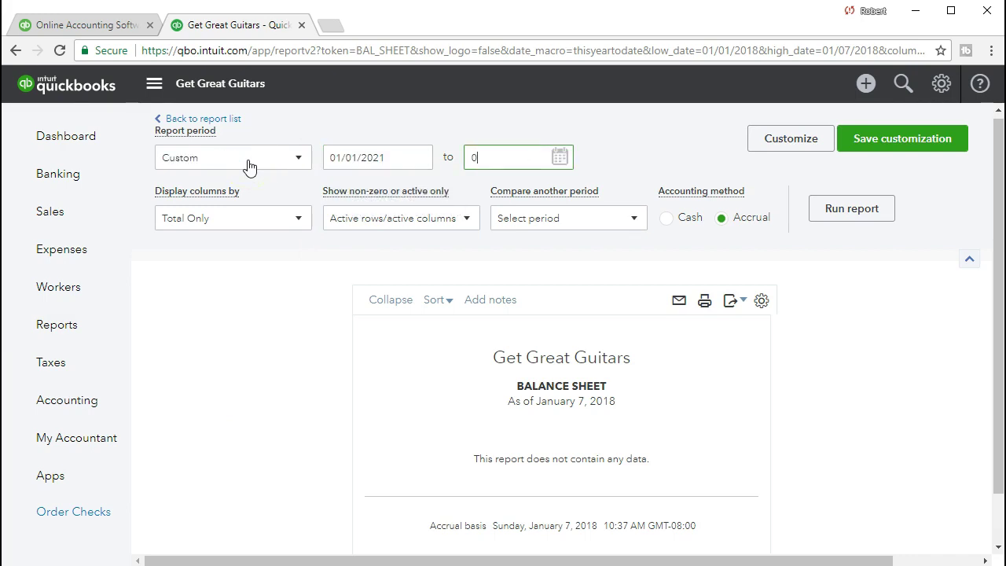
type("2/28/2021")
key("Tab")
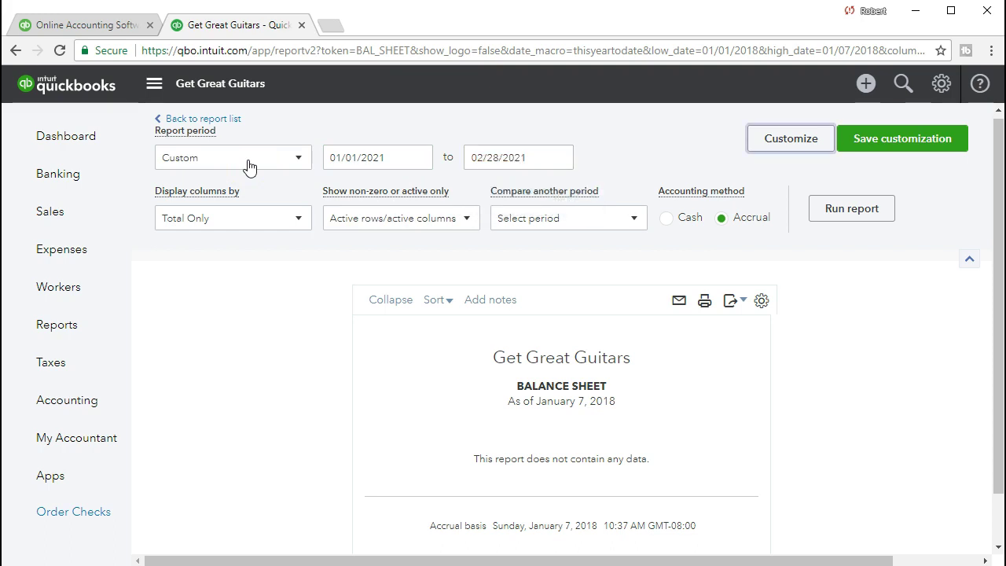
left_click(825, 212)
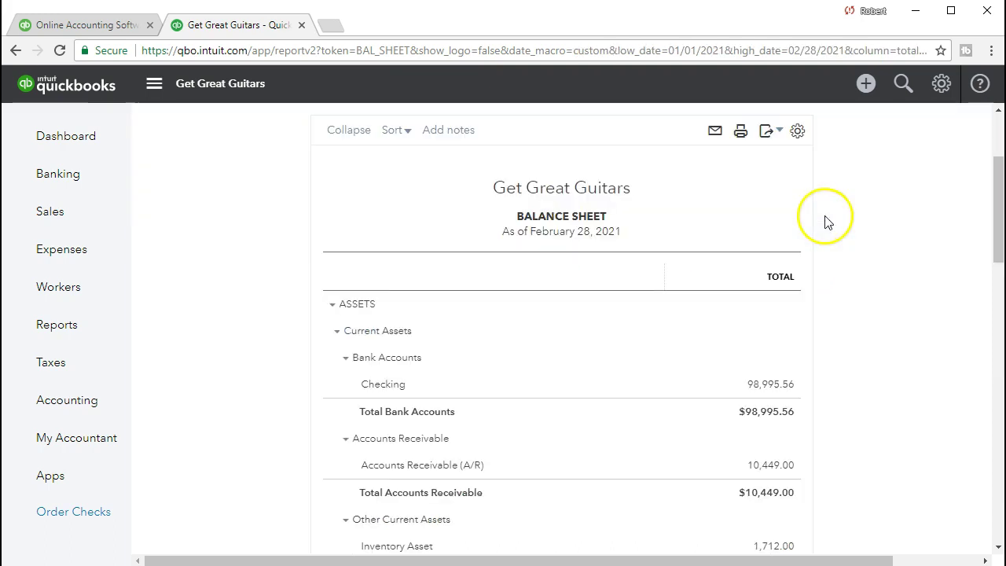
Step: Check the current and long-term loan payable balances on the balance sheet, and drill into the Loan Payable - Current journal entry
scroll(823, 324, "down", 4)
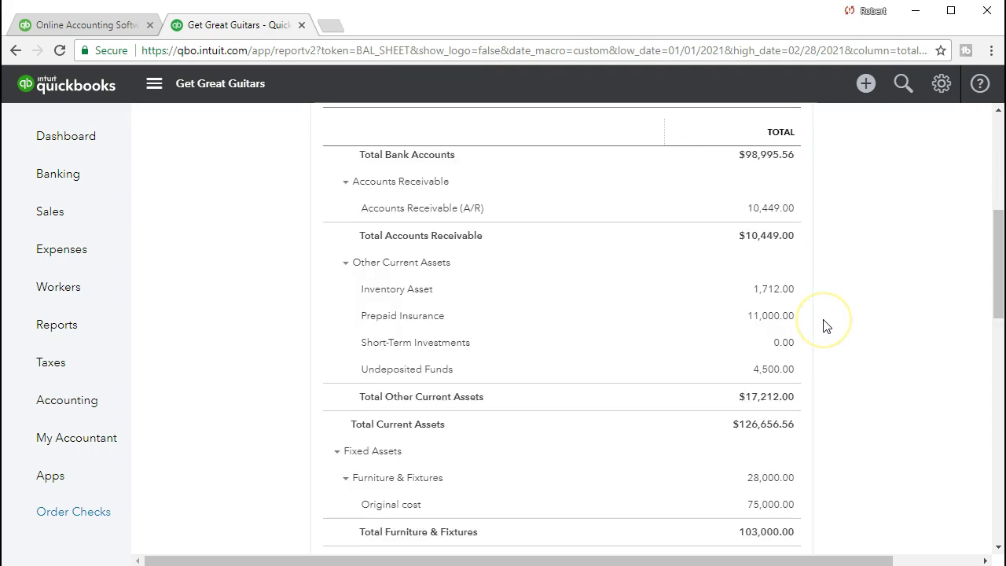
scroll(826, 326, "down", 1)
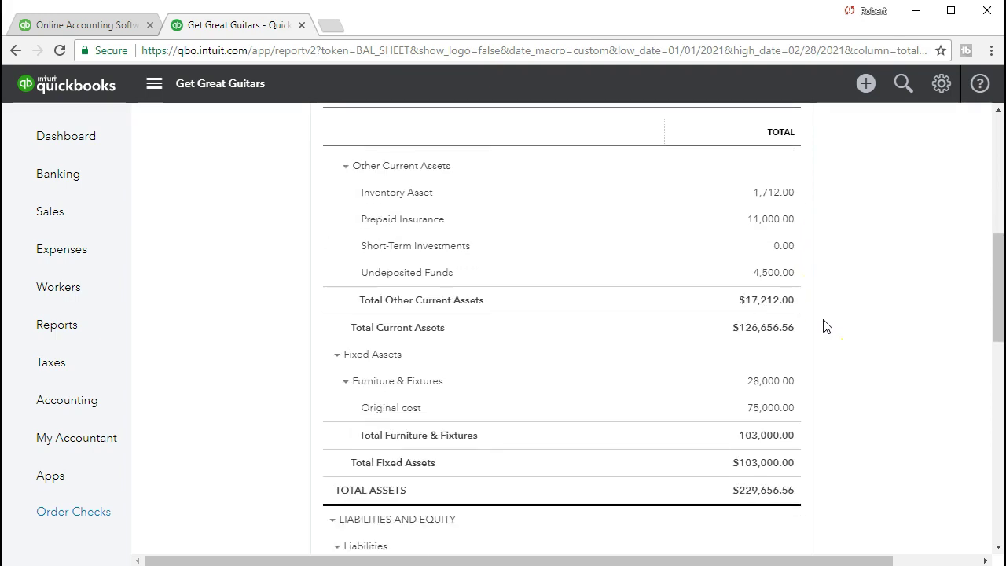
scroll(826, 326, "down", 5)
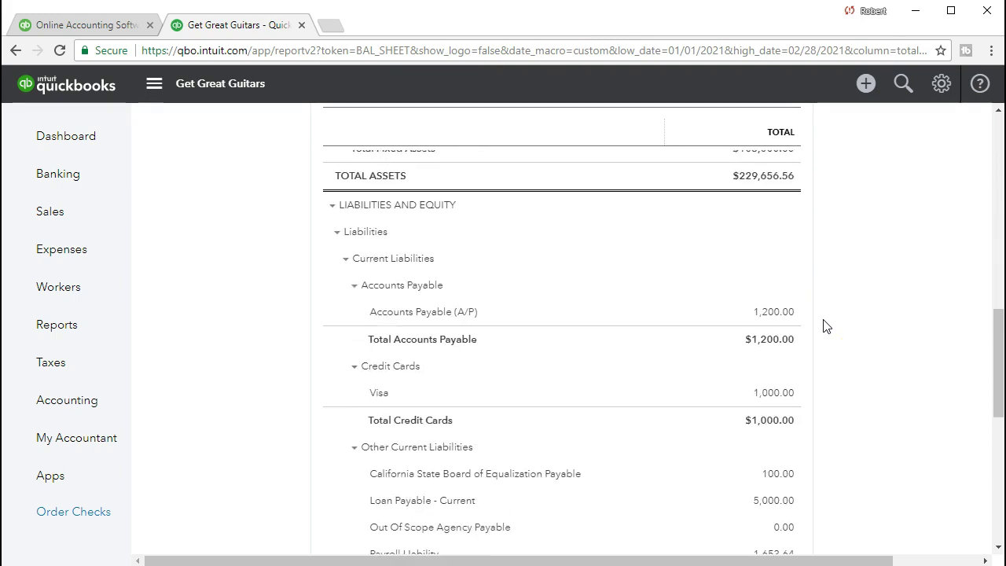
scroll(826, 326, "down", 1)
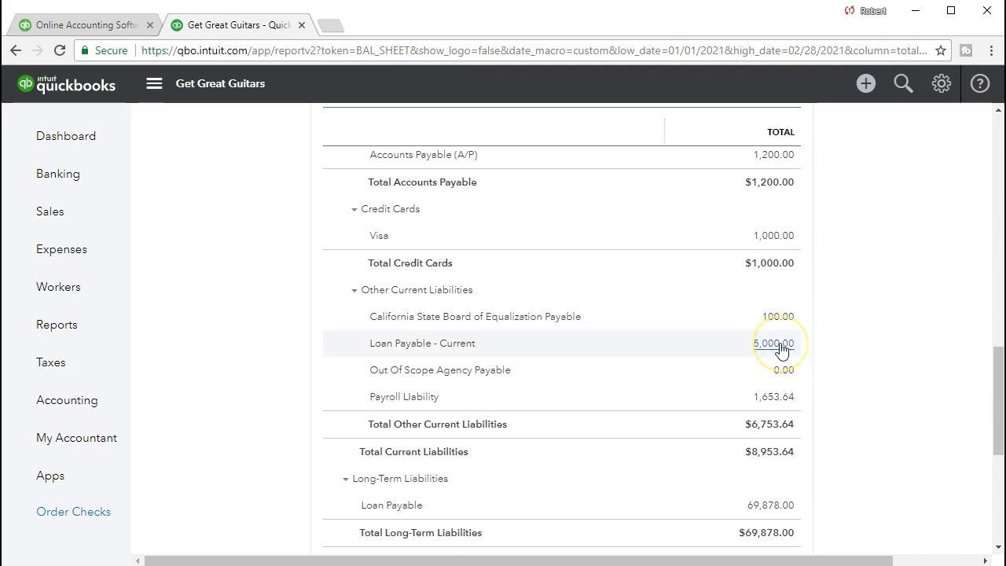
scroll(780, 350, "down", 1)
left_click(770, 426)
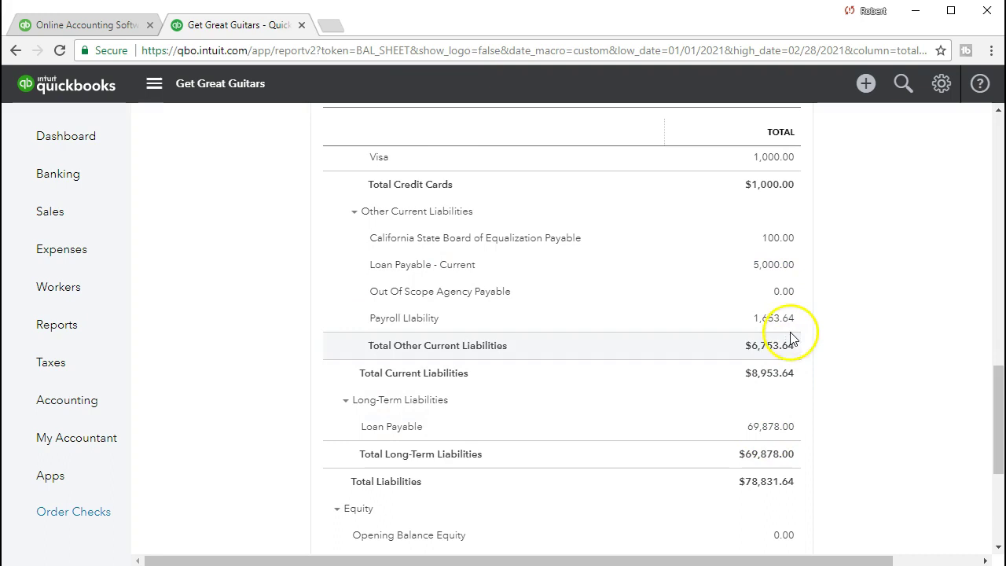
left_click(774, 267)
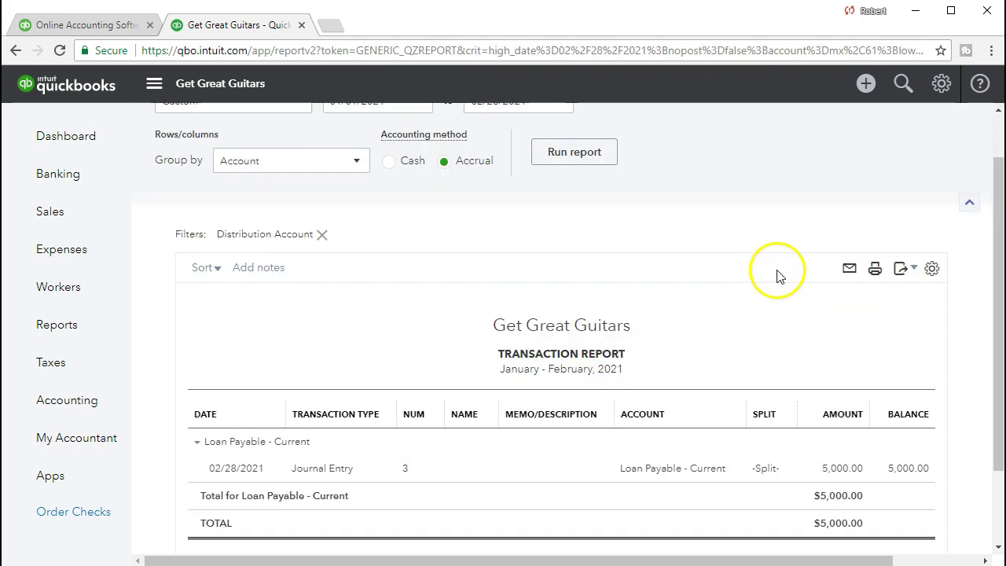
left_click(830, 474)
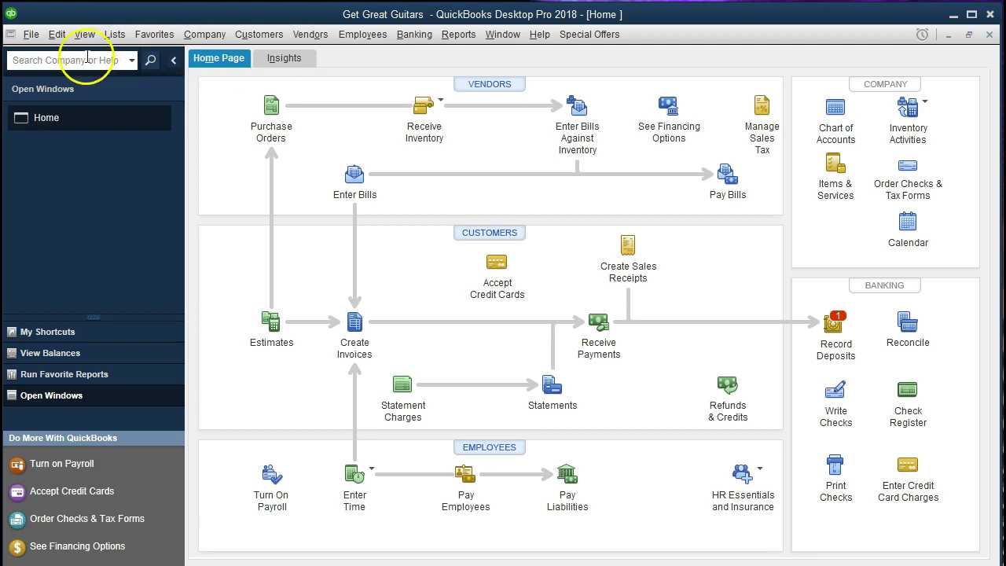
left_click(33, 35)
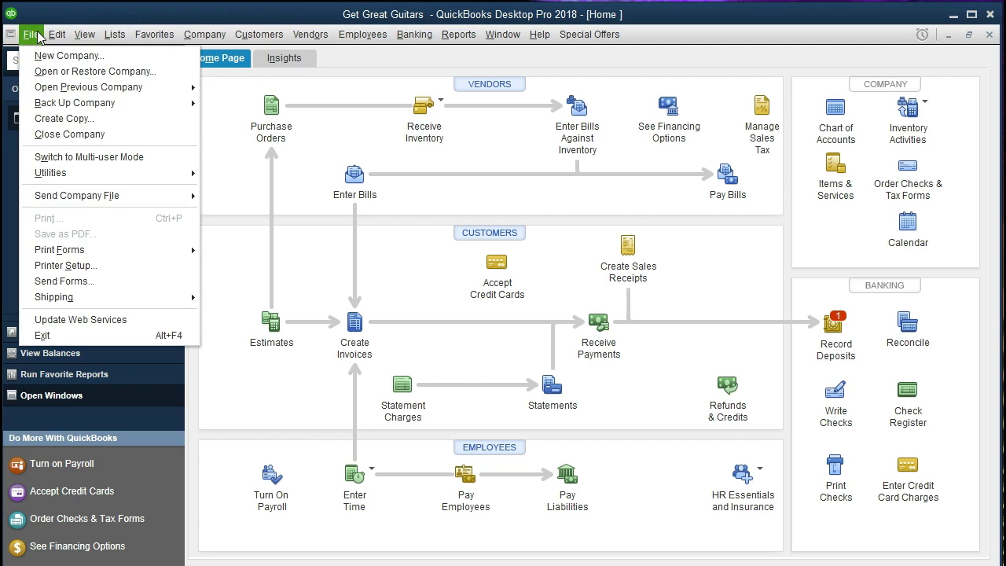
left_click(37, 36)
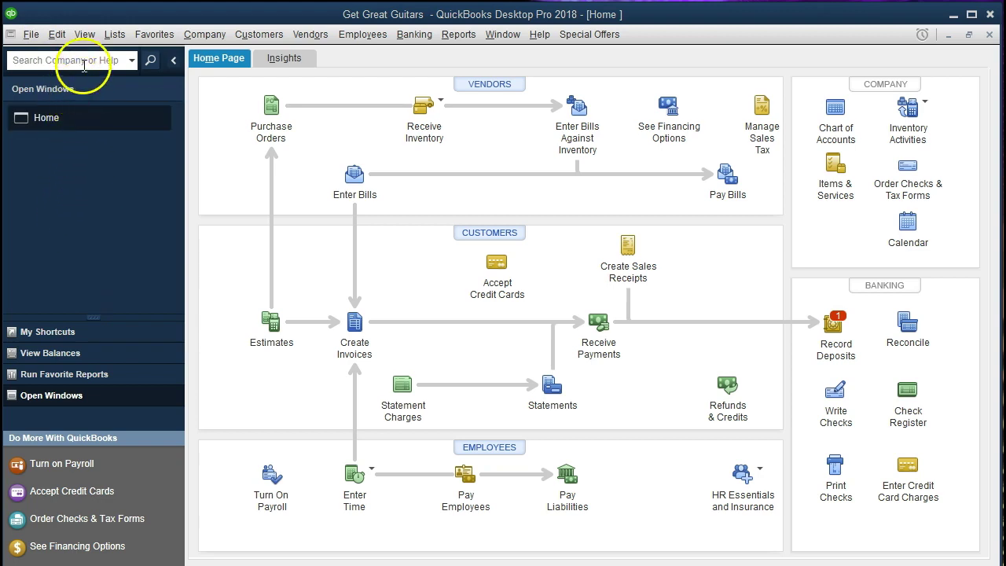
left_click(84, 36)
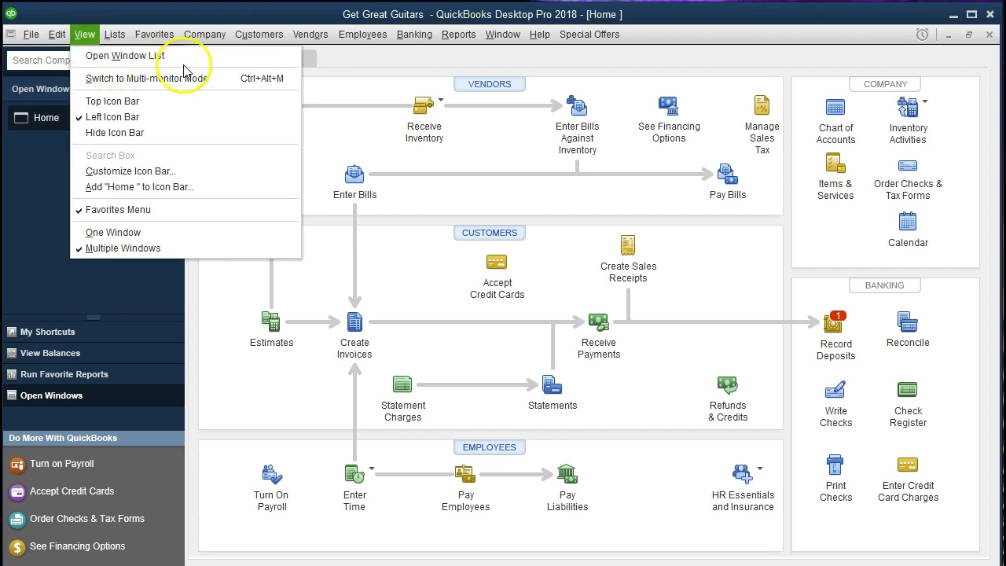
left_click(42, 160)
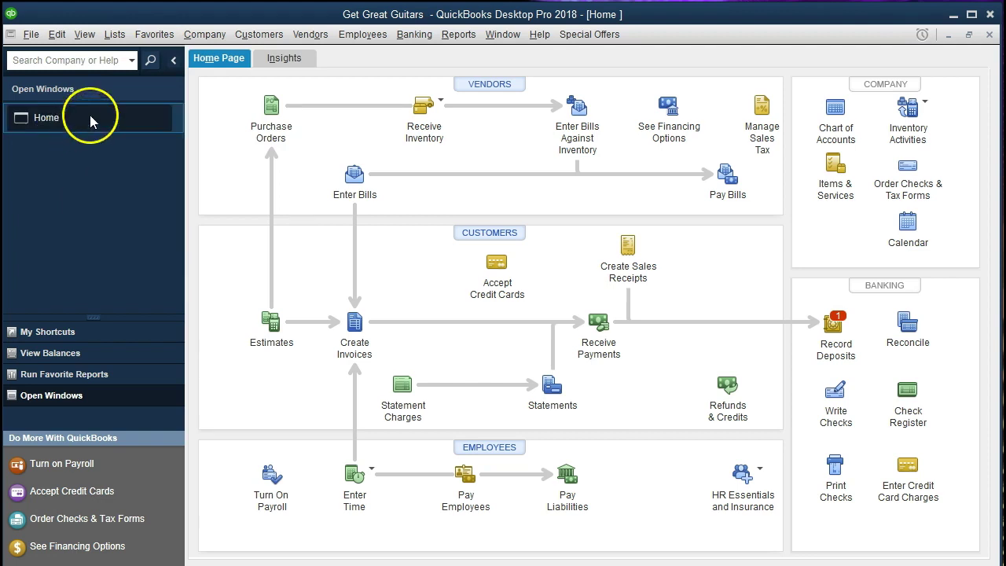
left_click(192, 38)
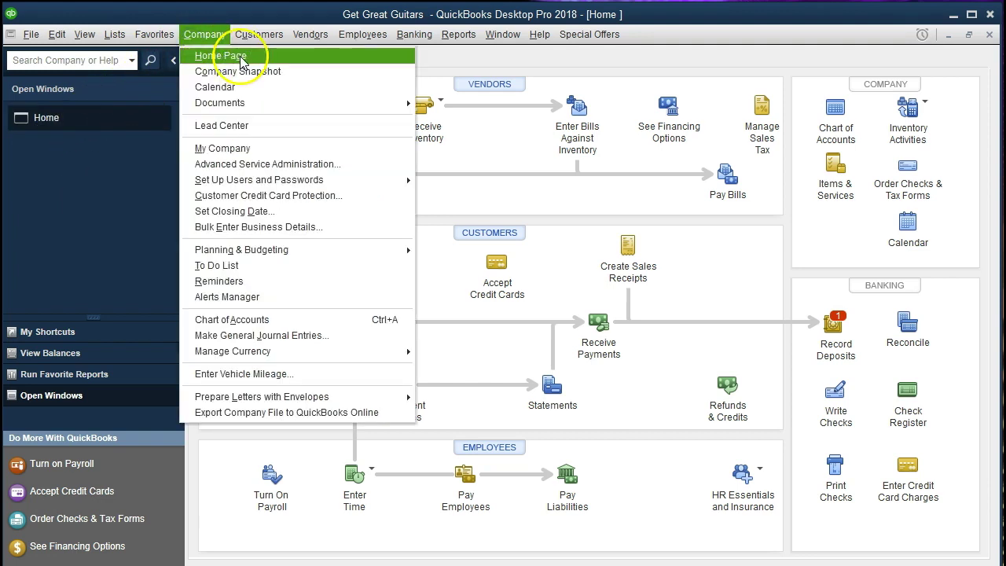
left_click(126, 176)
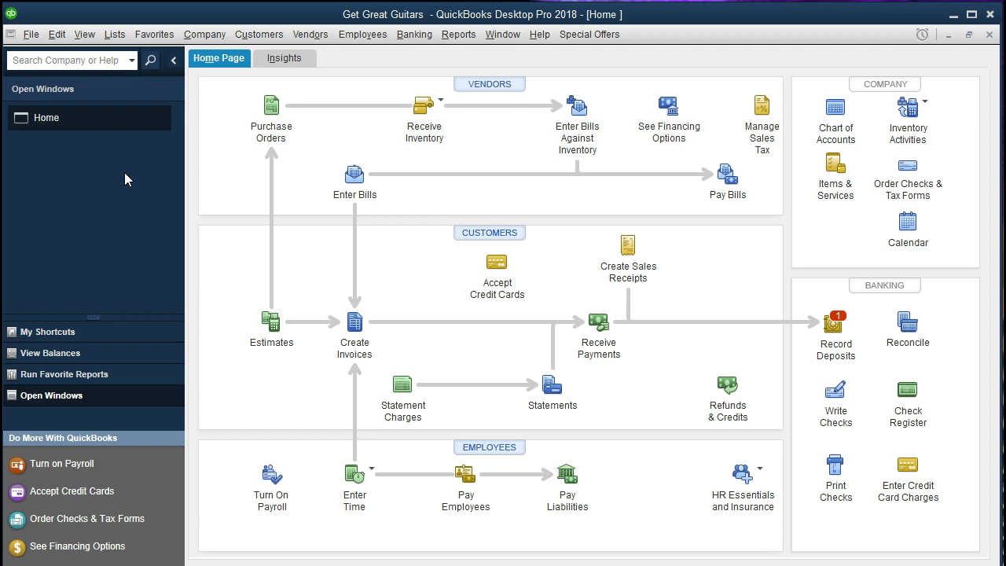
Step: In QuickBooks Desktop, open the Balance Sheet Standard report for Get Great Guitars
left_click(463, 39)
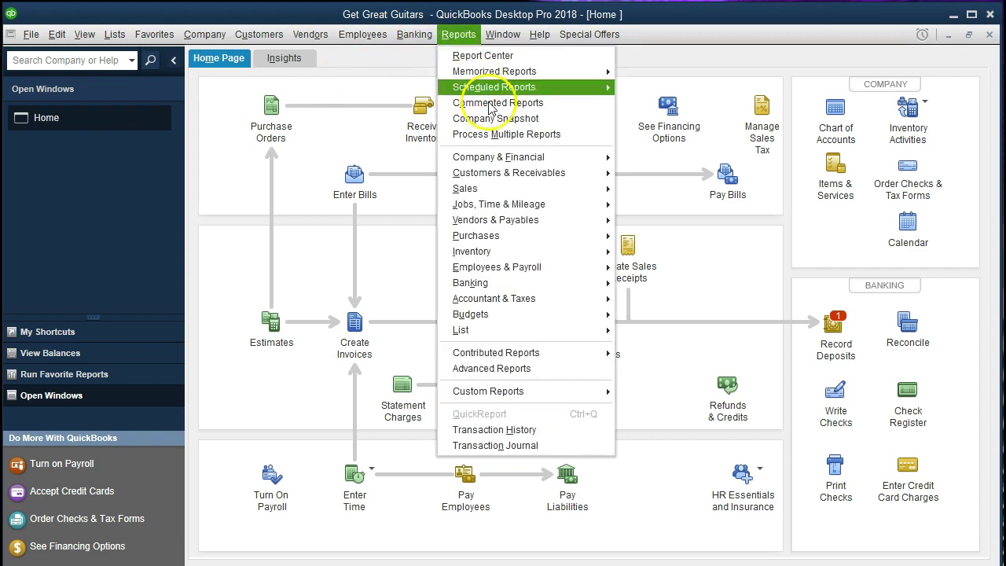
mouse_move(559, 159)
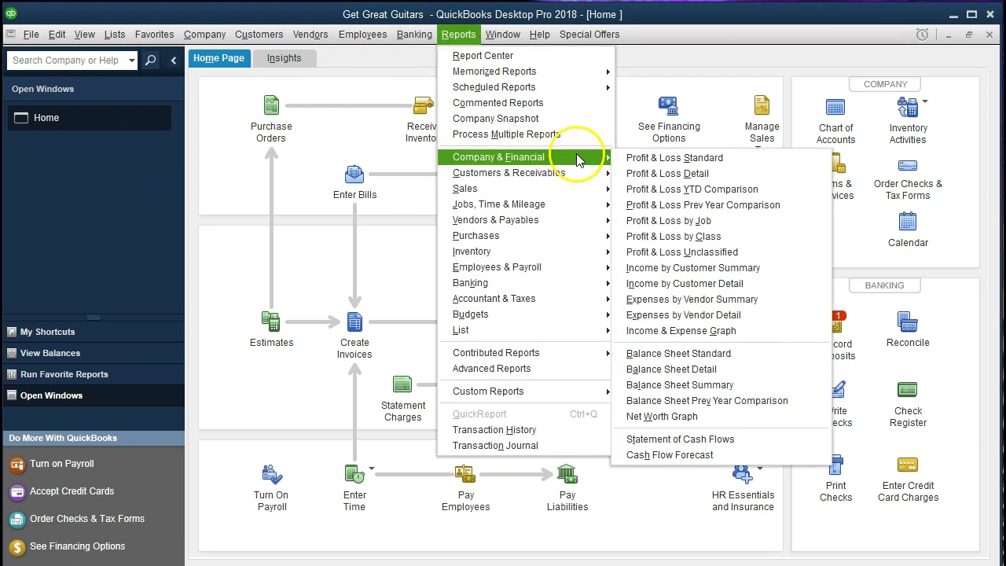
left_click(775, 357)
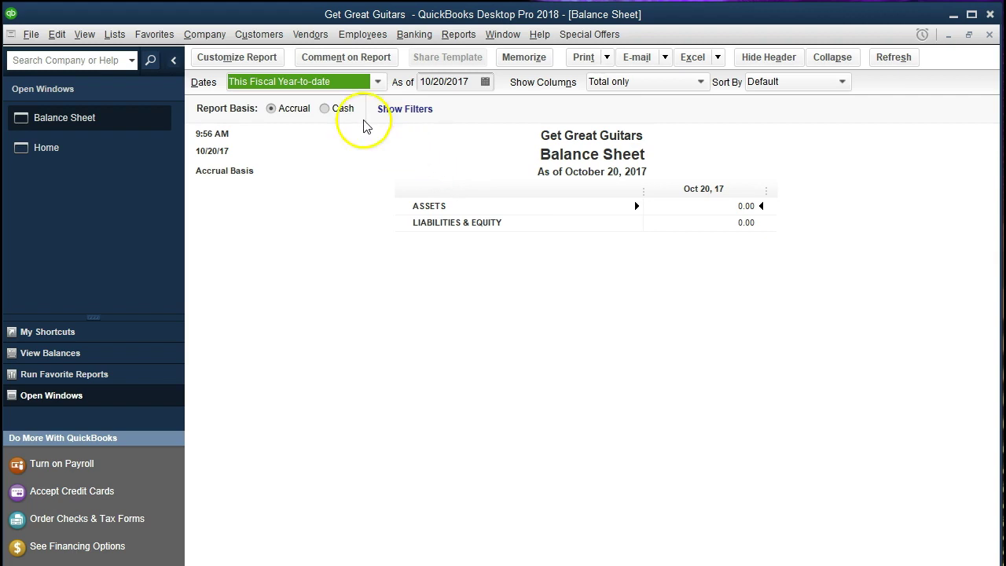
Step: Customize the balance sheet with a date range from 01/01/2021 to 02/28/2021 and apply it
left_click(264, 67)
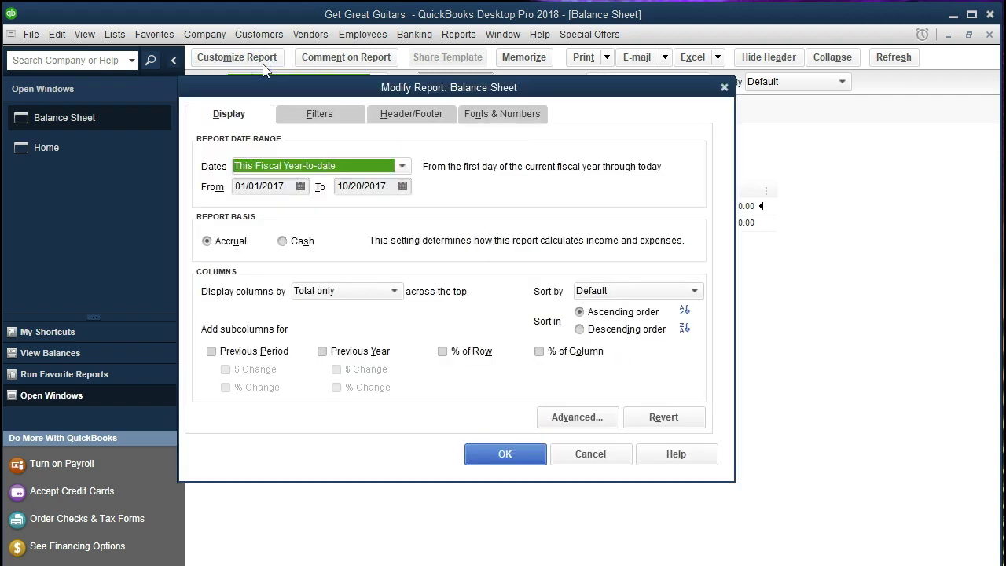
key("Tab")
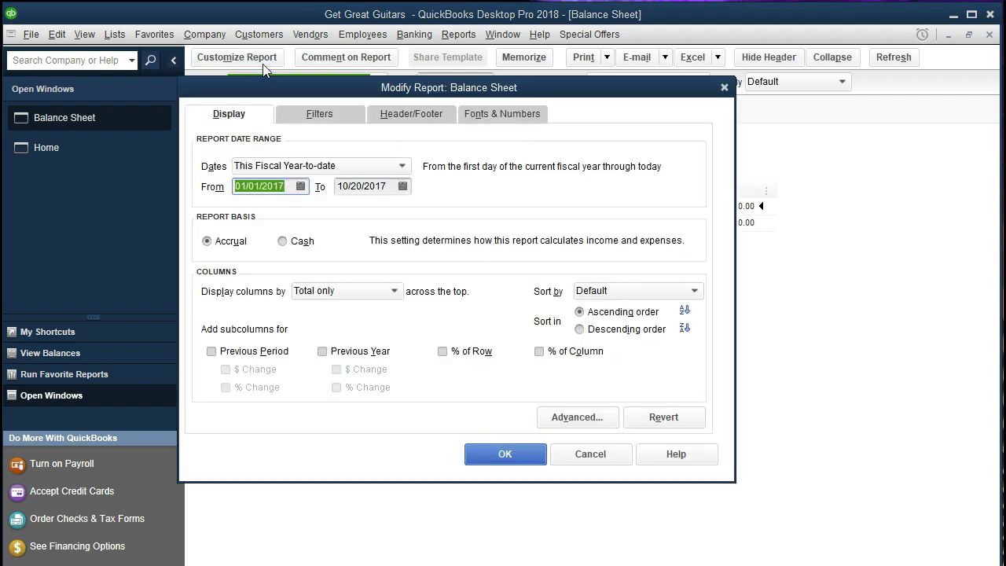
type("0101")
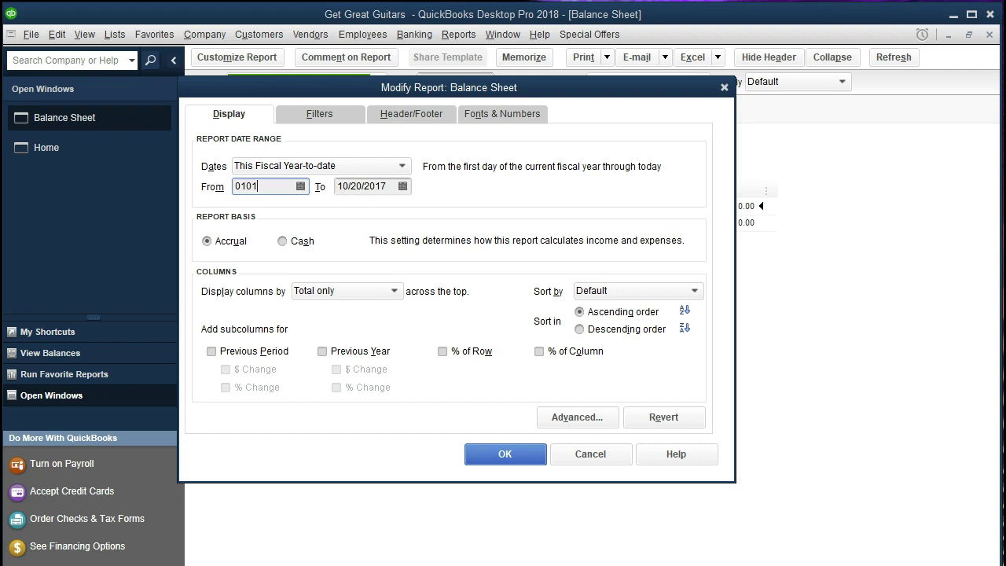
type("2")
key("BackSpace")
type("1")
key("BackSpace")
type("21")
key("Tab")
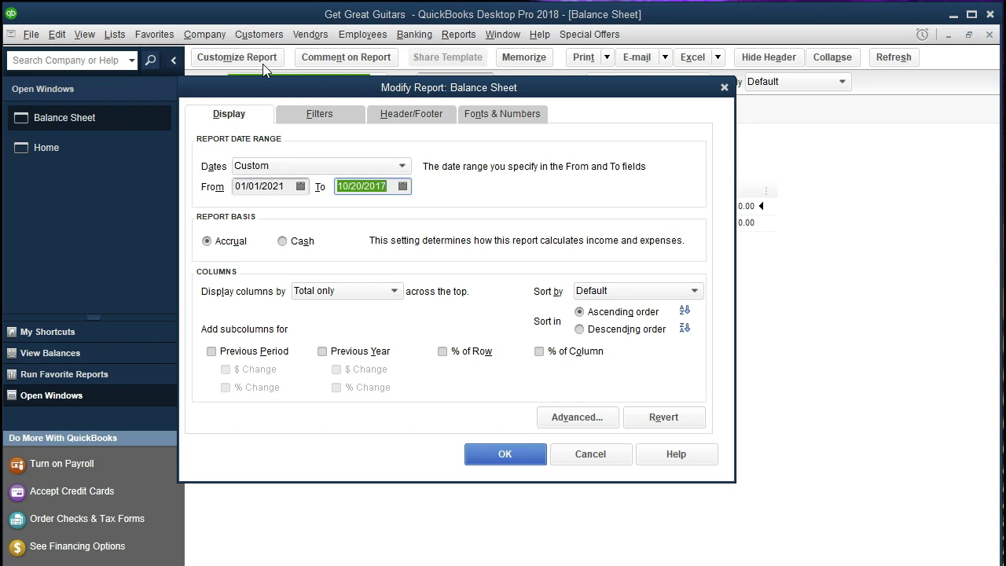
type("0228")
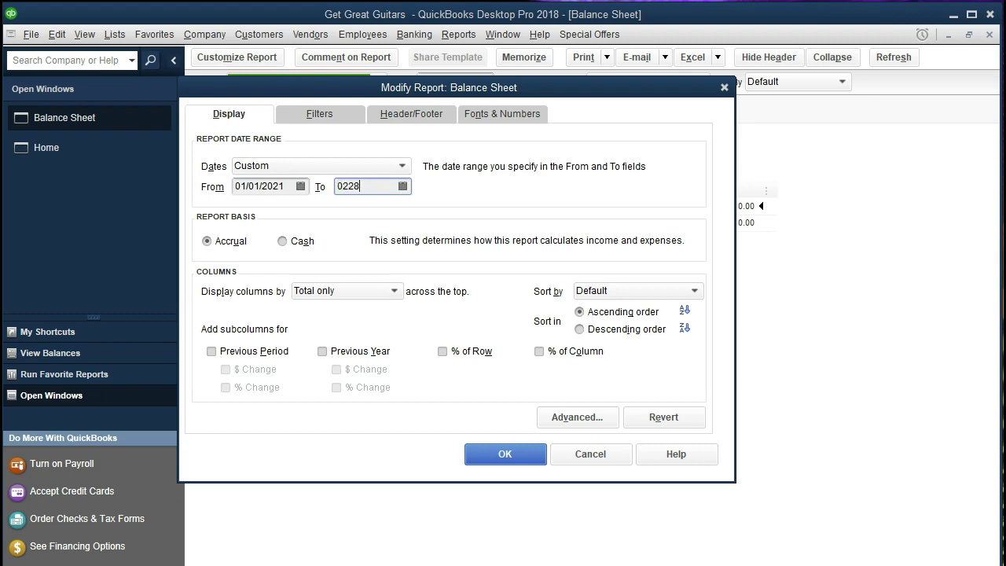
key("Tab")
left_click(500, 461)
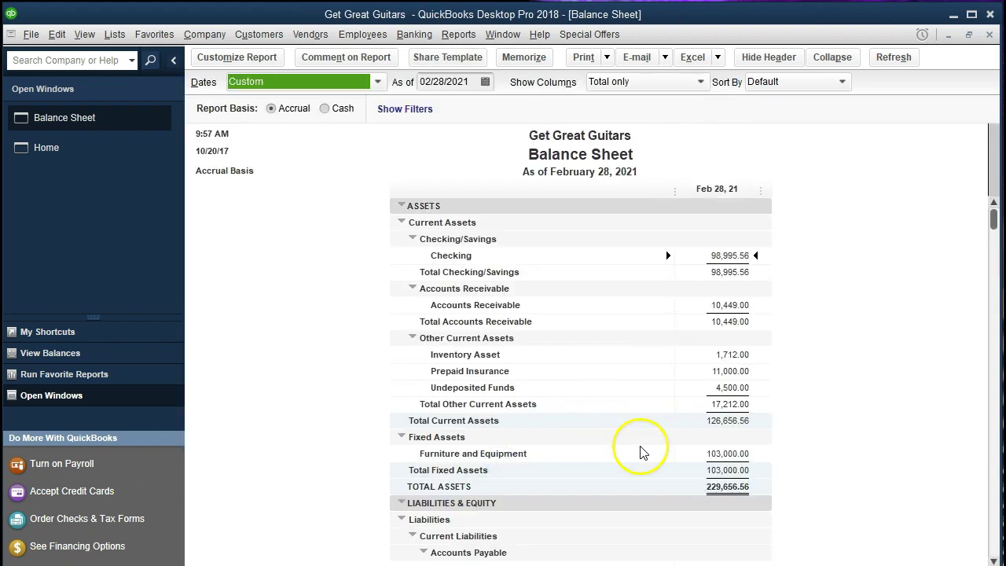
Step: Review the current and long-term liabilities on the balance sheet and drill into the transactions behind the Loan Payable balance
scroll(619, 420, "down", 3)
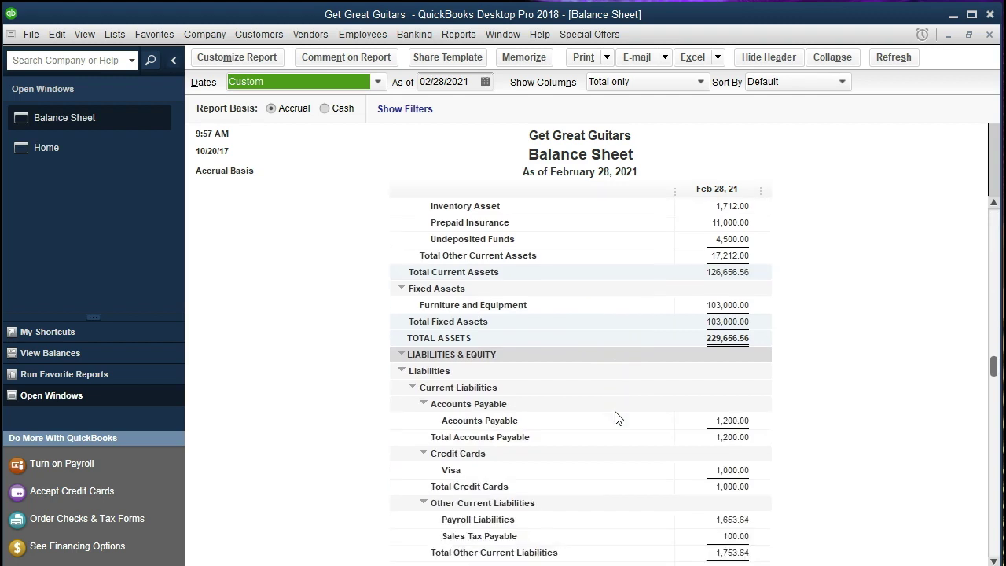
scroll(616, 418, "down", 1)
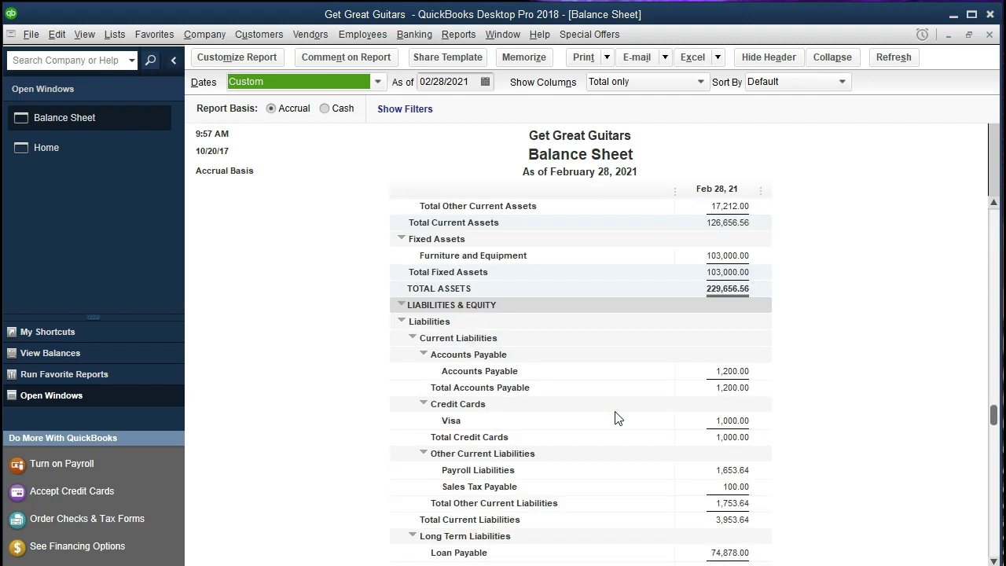
scroll(616, 418, "down", 2)
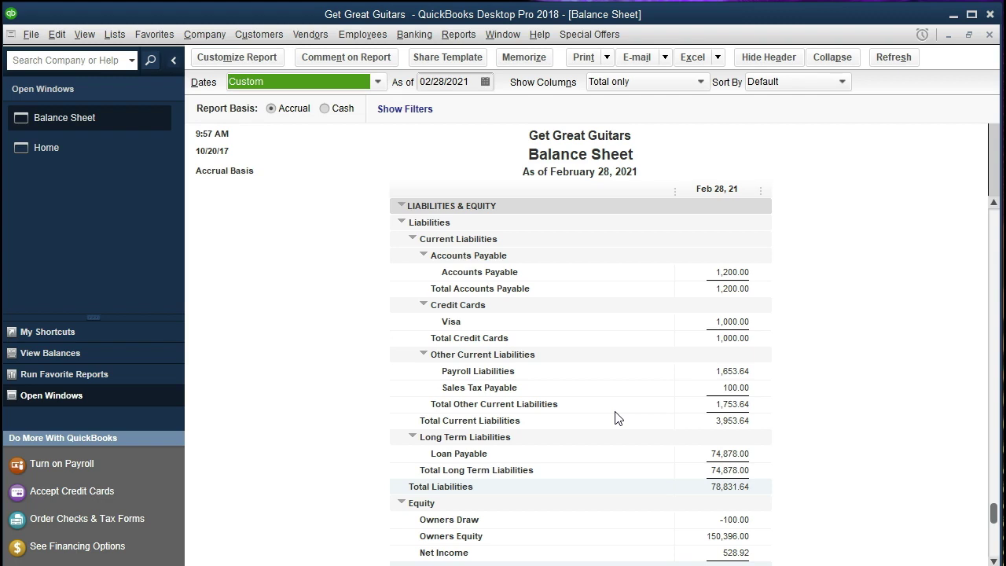
left_click(656, 407)
left_click(703, 450)
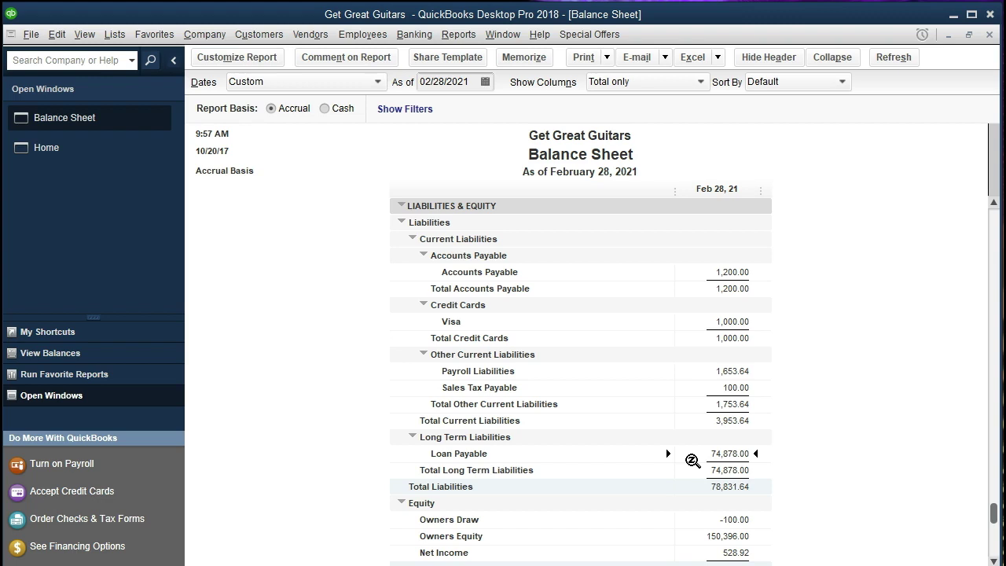
left_click(696, 452)
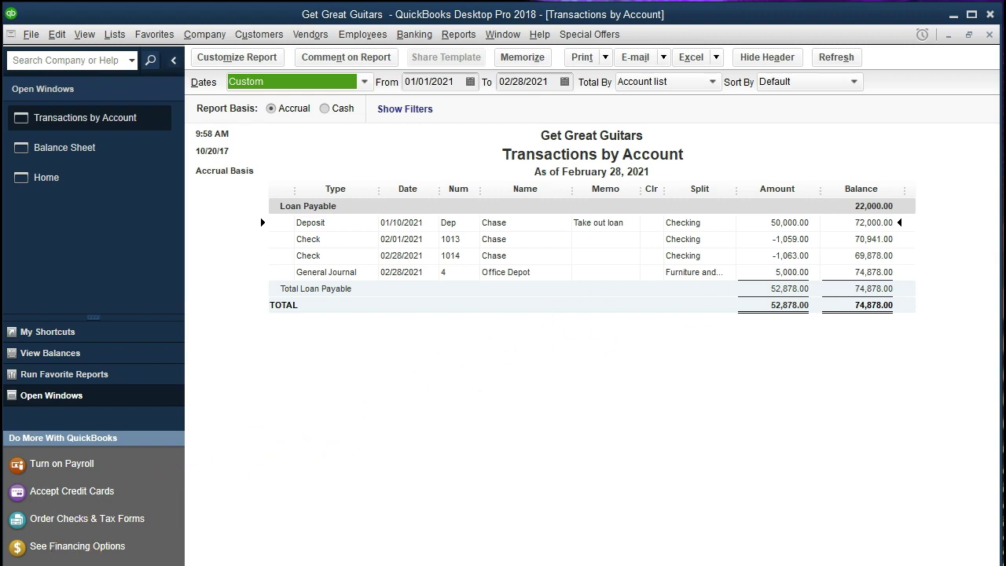
Step: Switch to the Loan Payments workbook in Excel and compare the loan terms on the Short term (2) and Long Term sheets
left_click(72, 560)
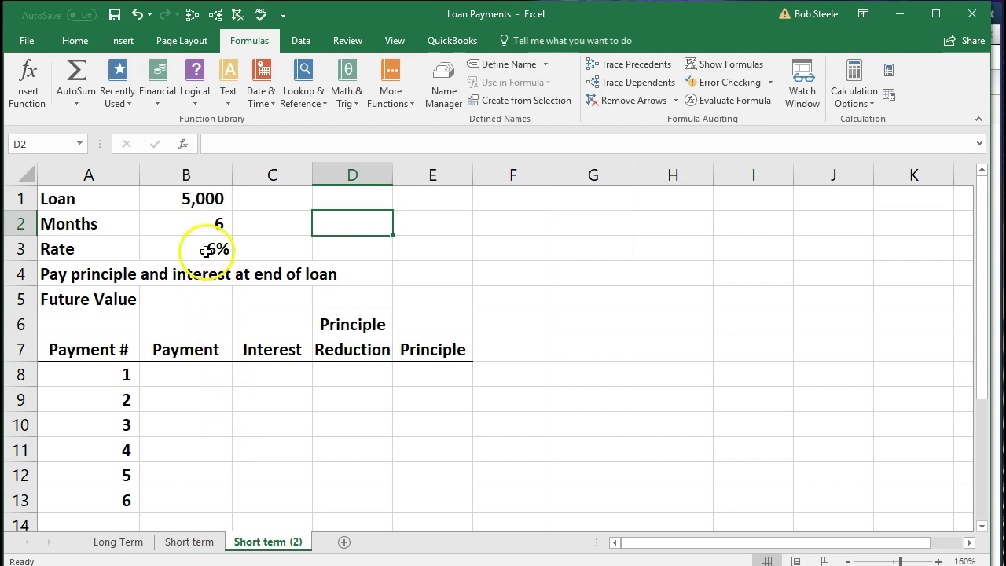
left_click(194, 200)
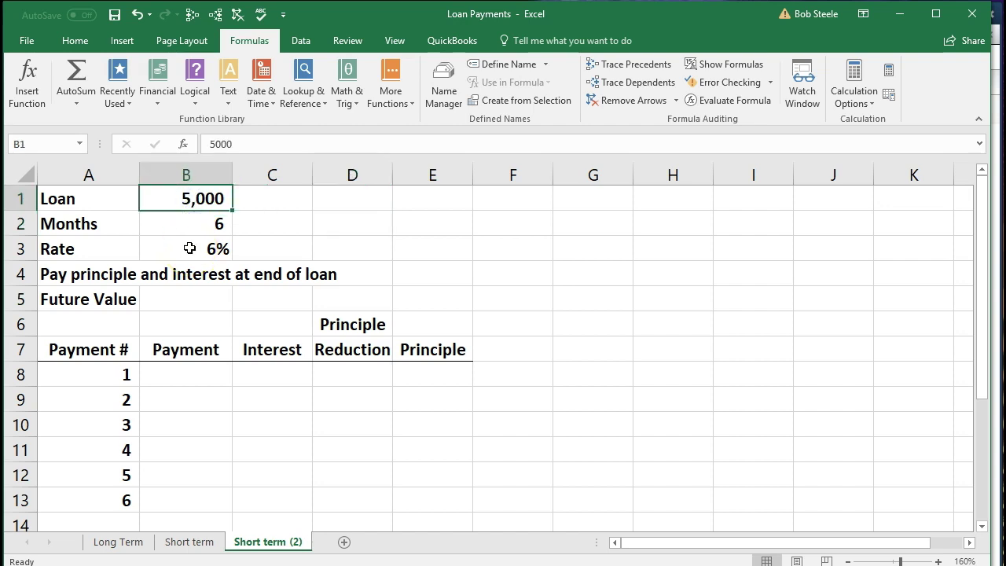
left_click(191, 224)
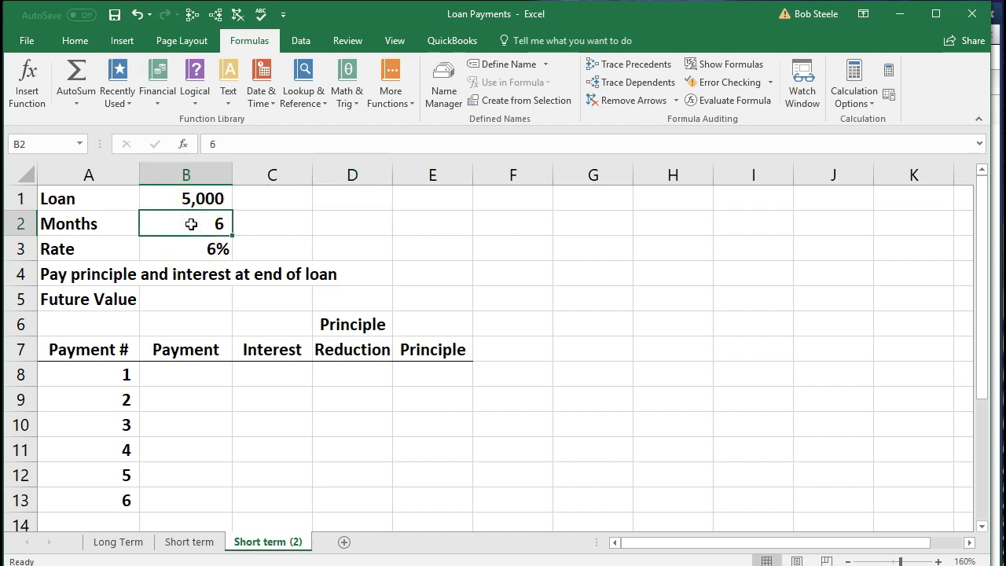
left_click(185, 246)
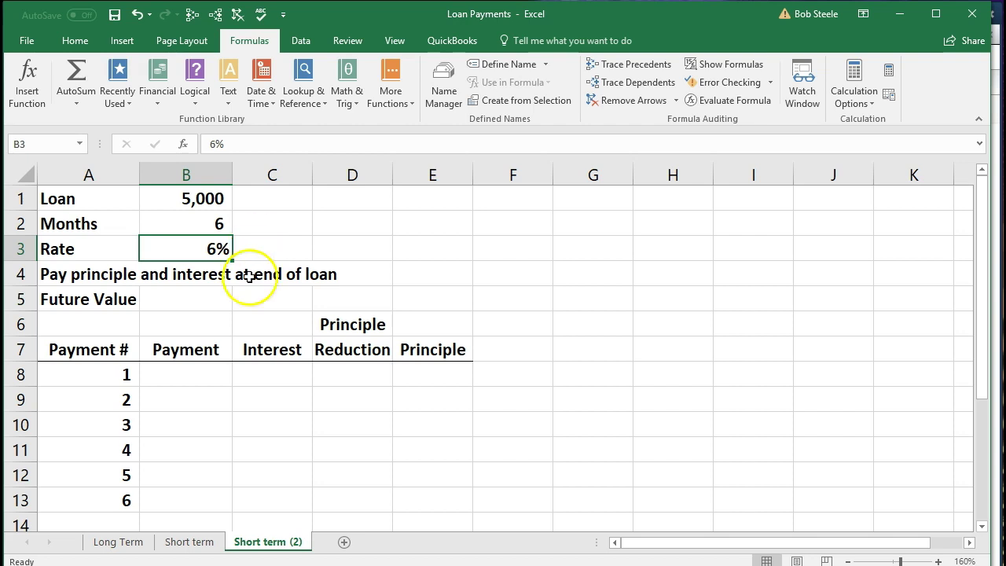
left_click(114, 546)
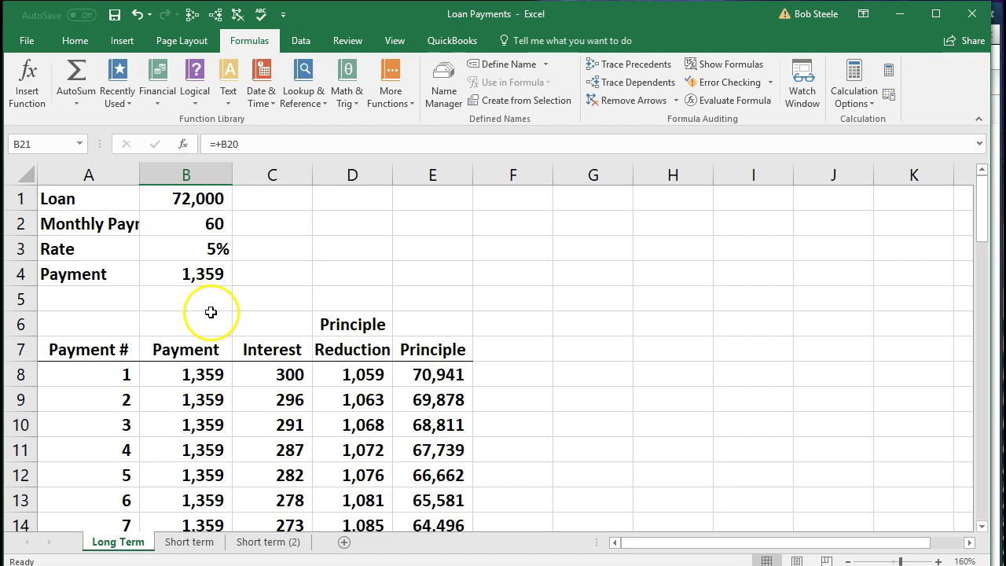
left_click(207, 197)
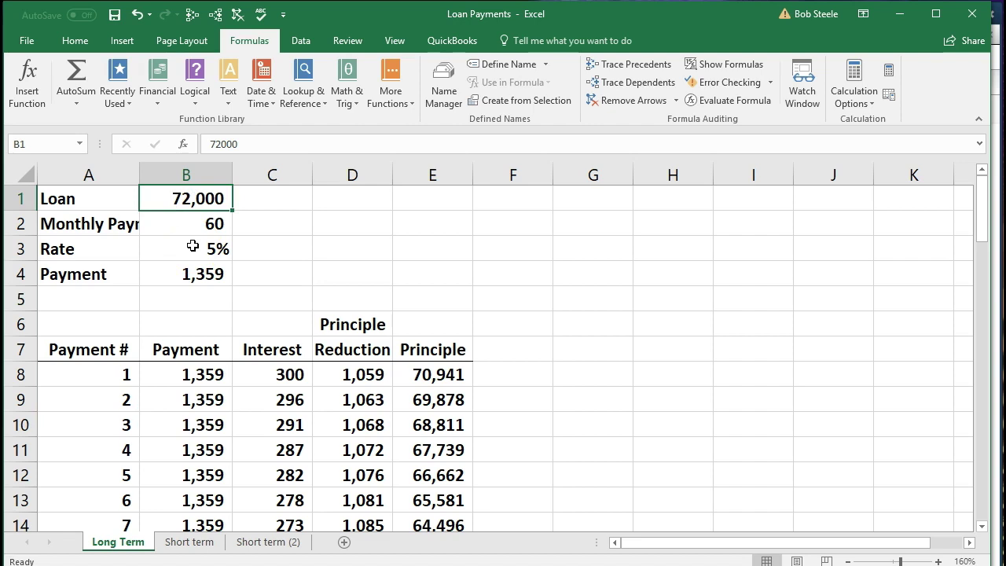
left_click(264, 542)
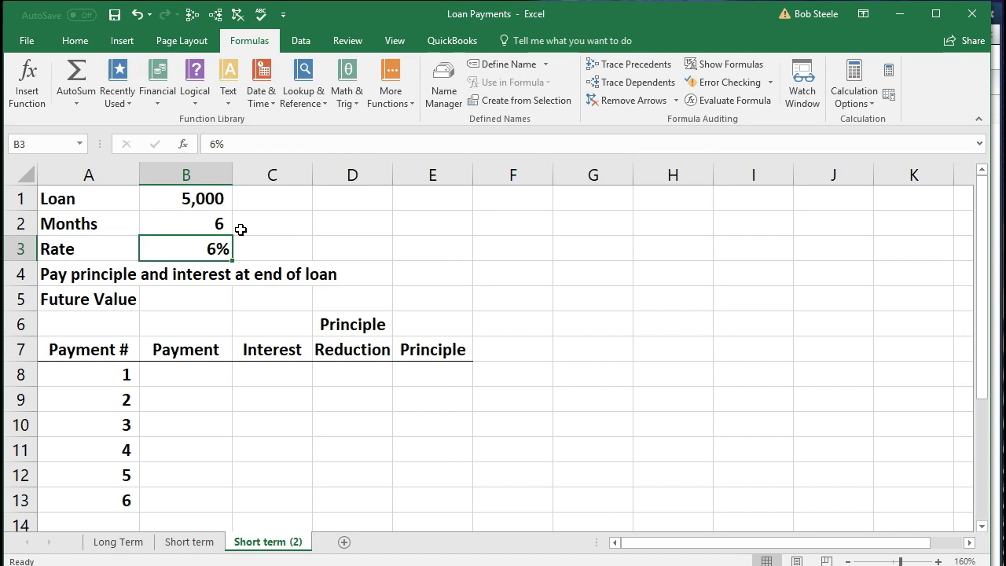
Step: On the Short term (2) sheet, search the functions for "Future value" and start the FV function in the Future Value cell B5
left_click(205, 198)
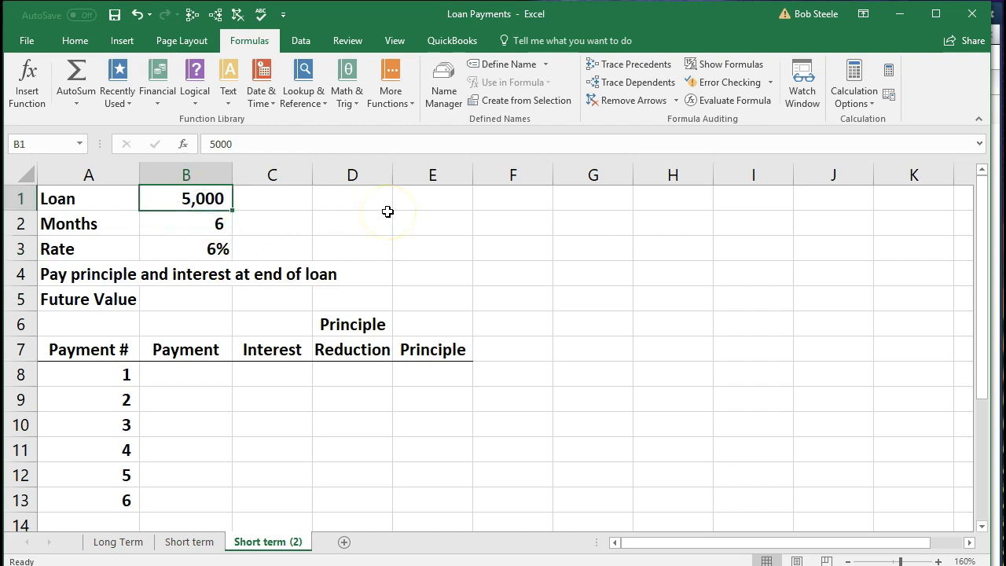
key("Down")
key("Down")
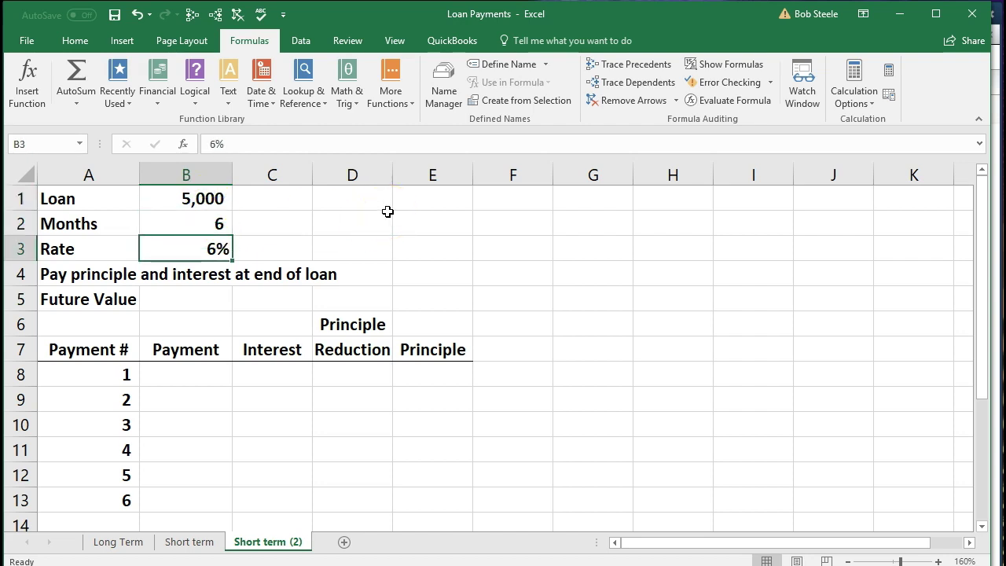
key("Down")
key("Down")
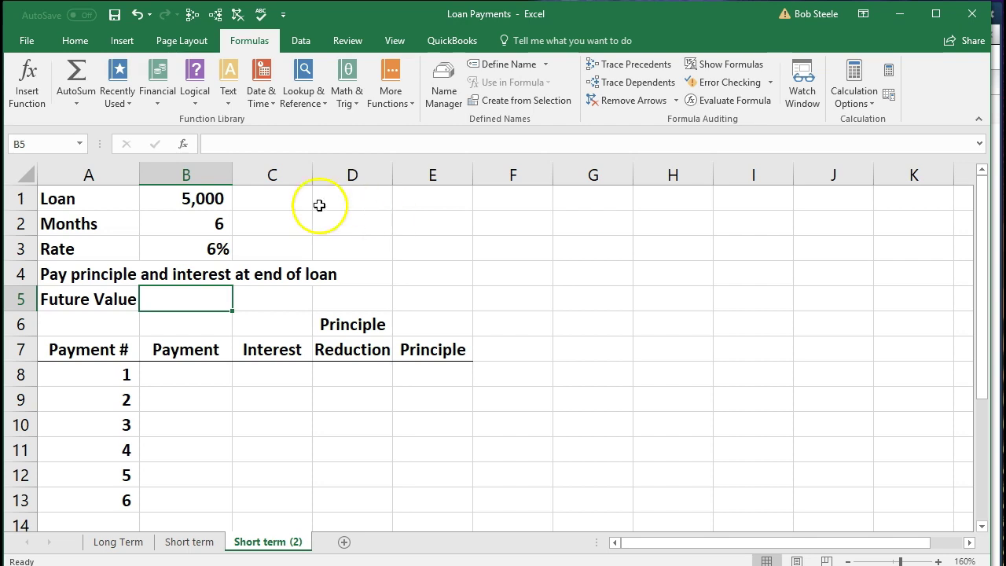
left_click(27, 81)
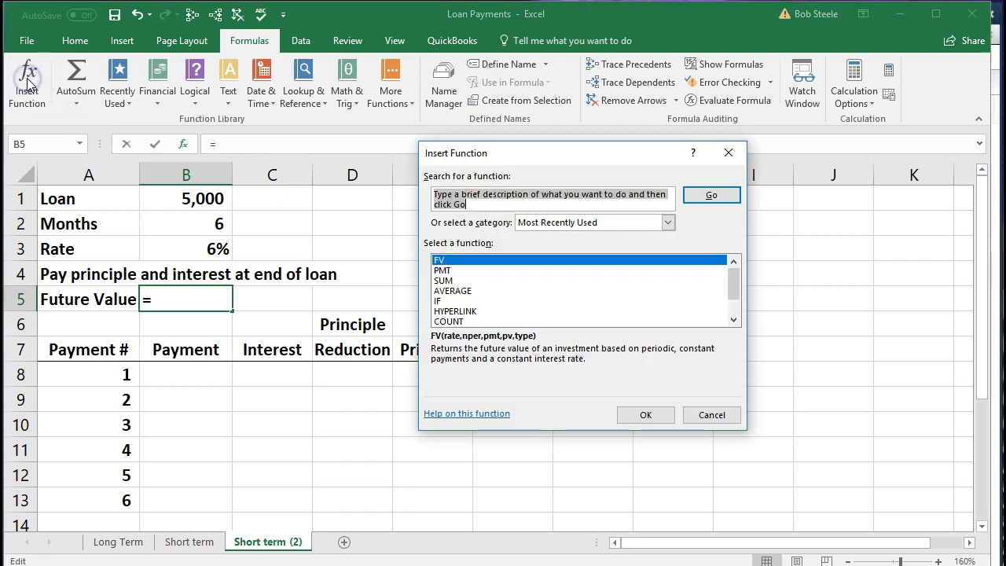
type("F")
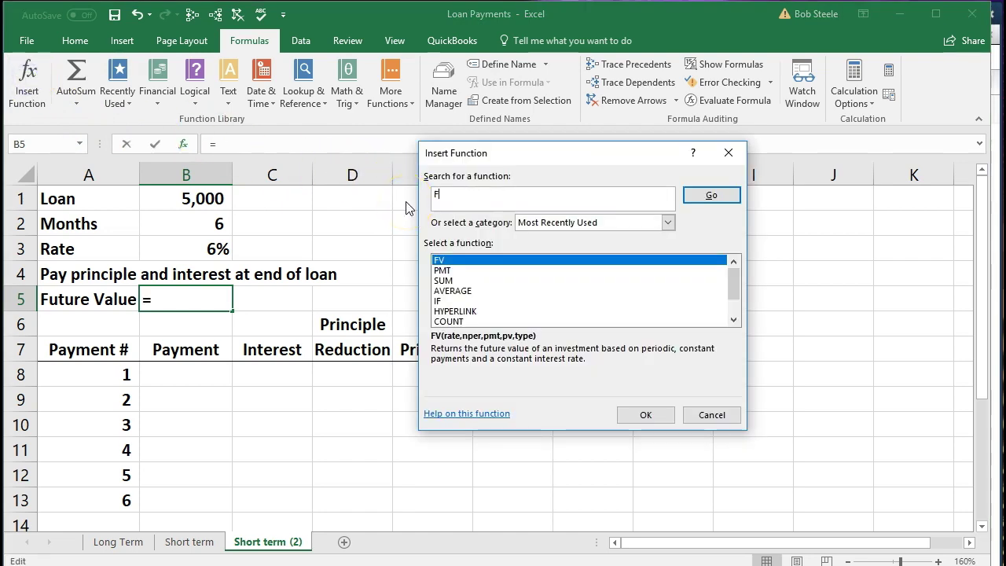
type("uture value")
key("Return")
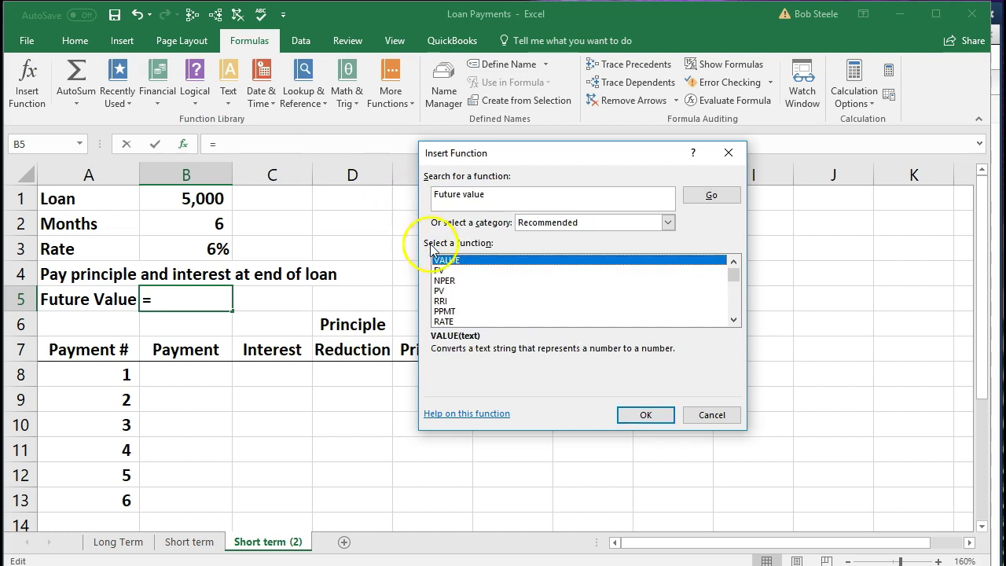
left_click(444, 271)
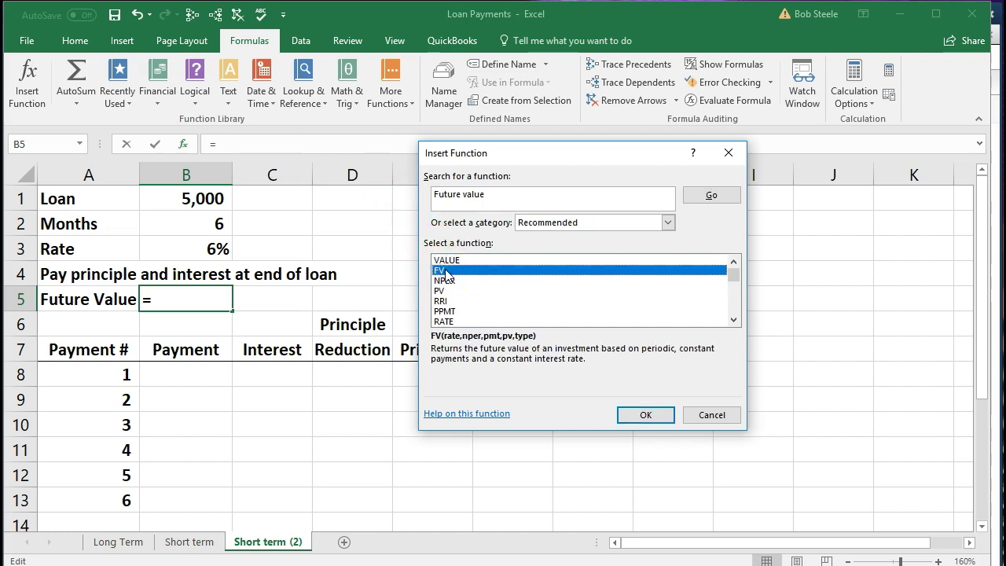
left_click(644, 415)
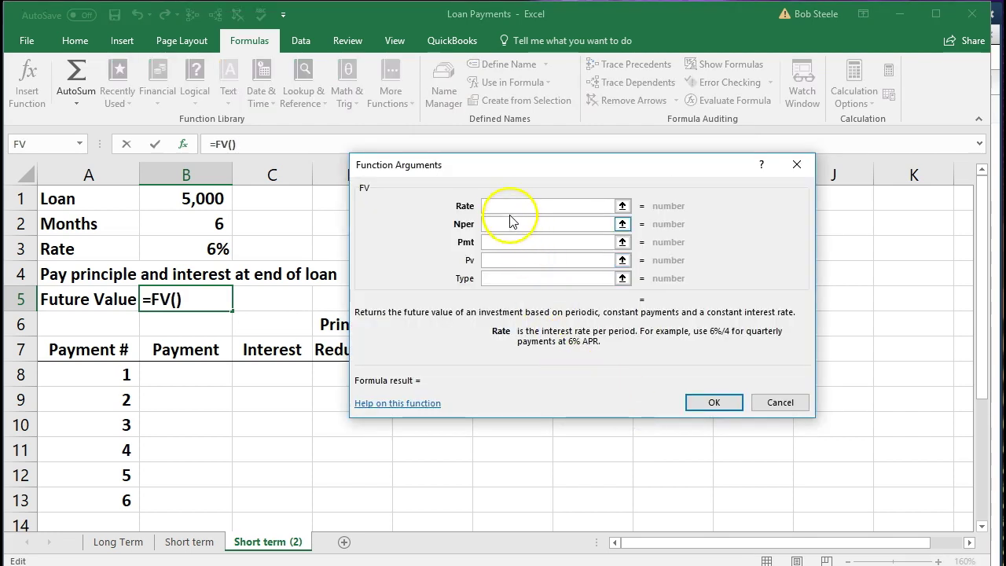
Step: Set the FV arguments to a rate of B3/12, B2 for the number of periods and 0 for the payment
left_click(201, 252)
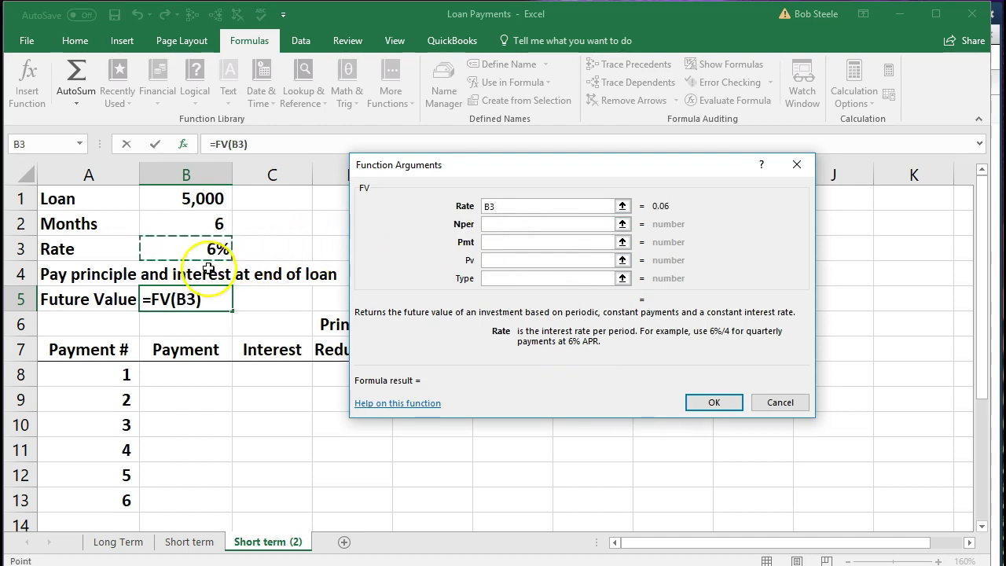
type("/12")
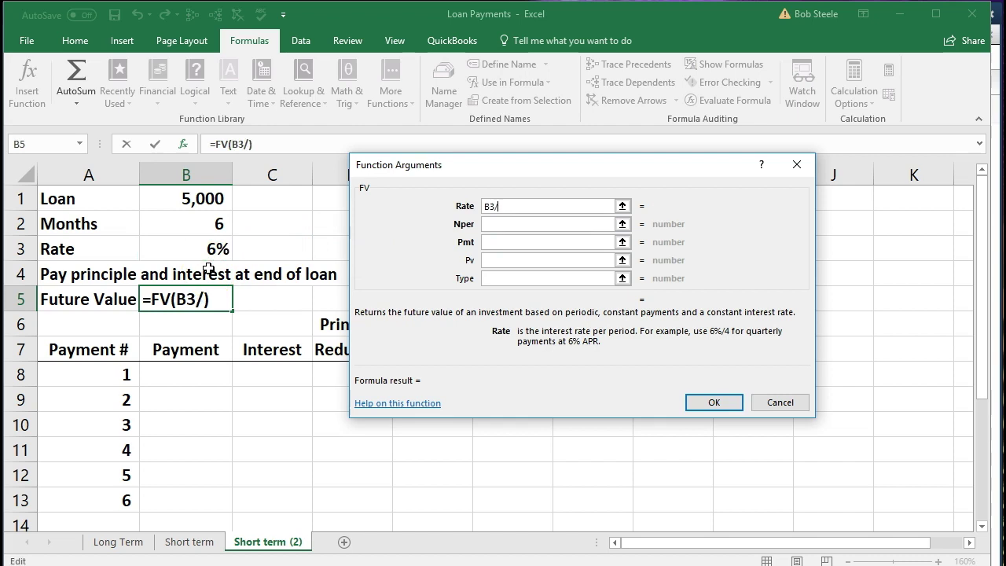
left_click(231, 227)
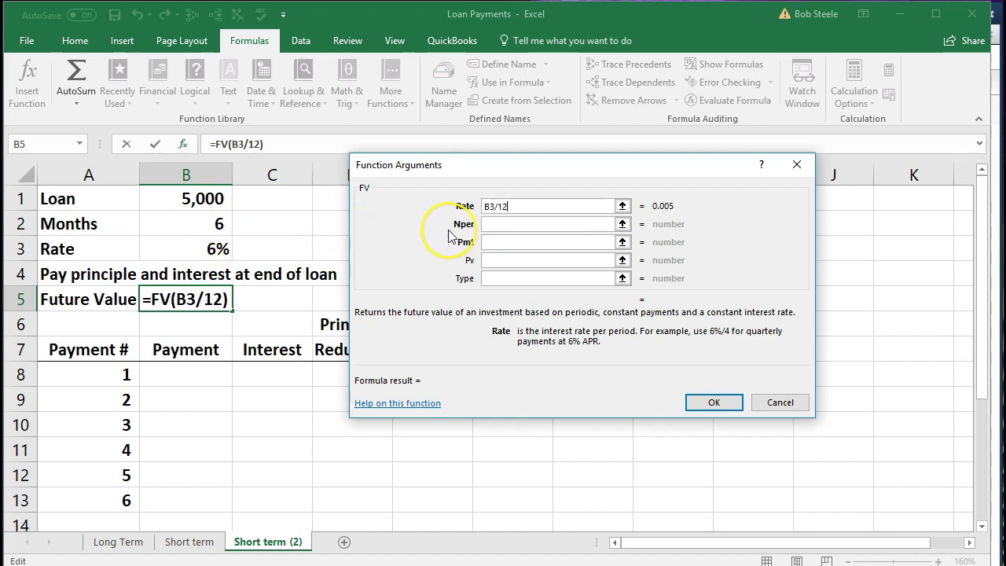
left_click(423, 250)
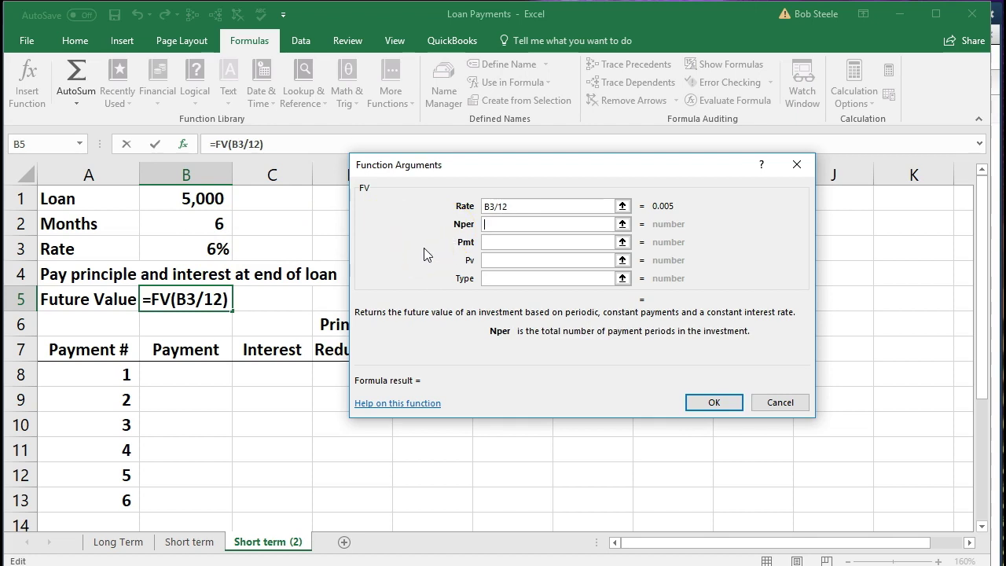
left_click(205, 226)
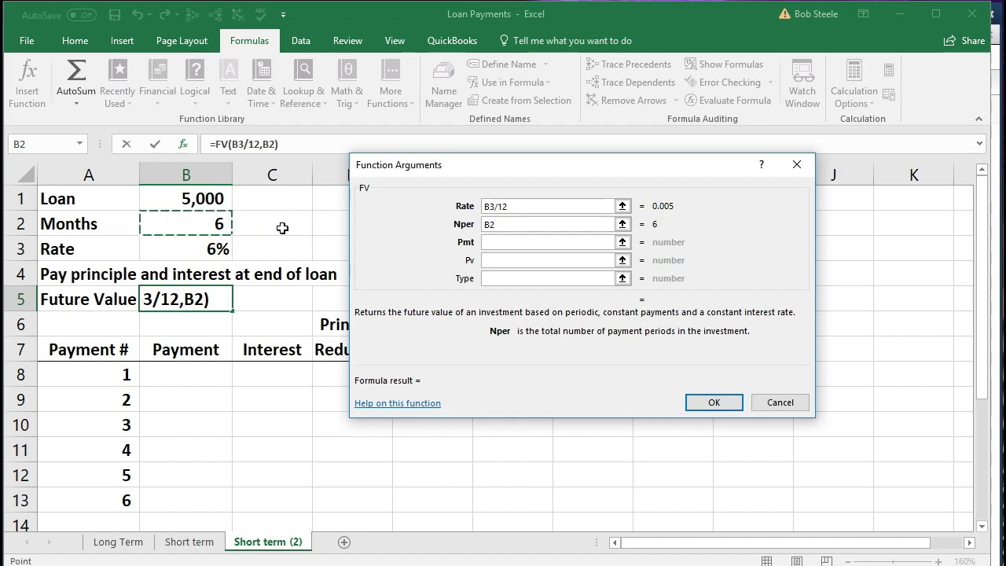
left_click(324, 242)
left_click(495, 242)
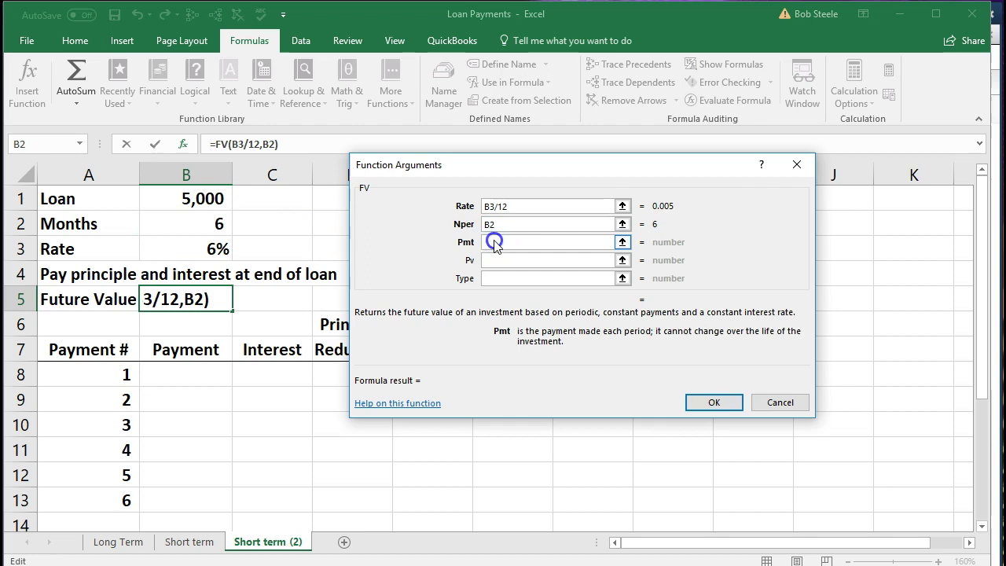
type("0")
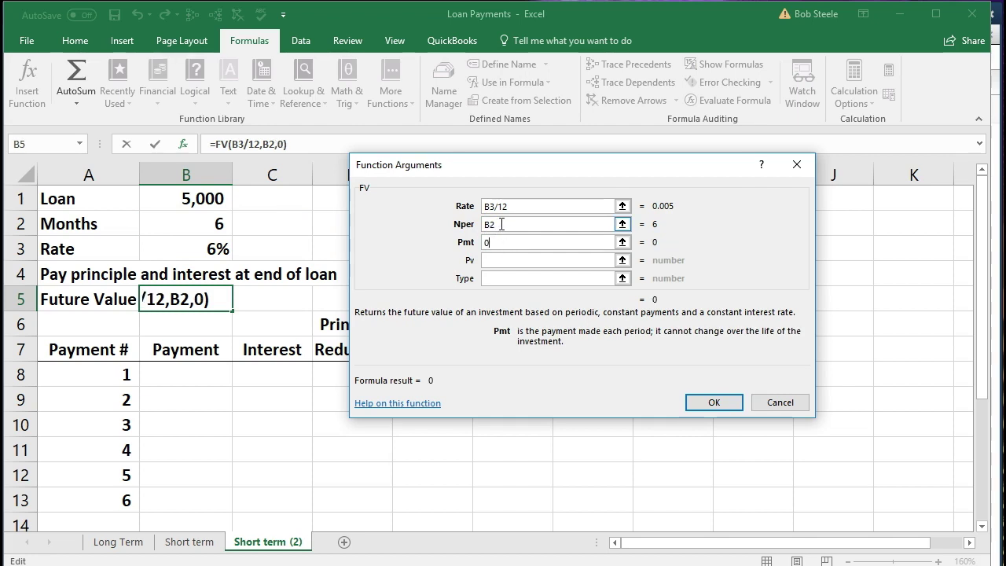
left_click(396, 219)
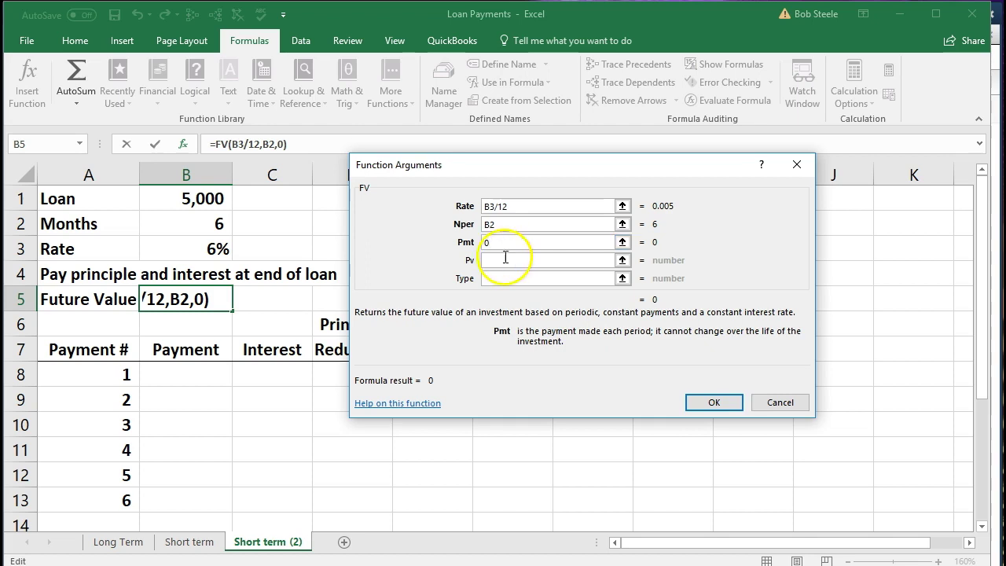
Step: Set the FV present value to the loan amount in B1 and insert the completed function
left_click(505, 259)
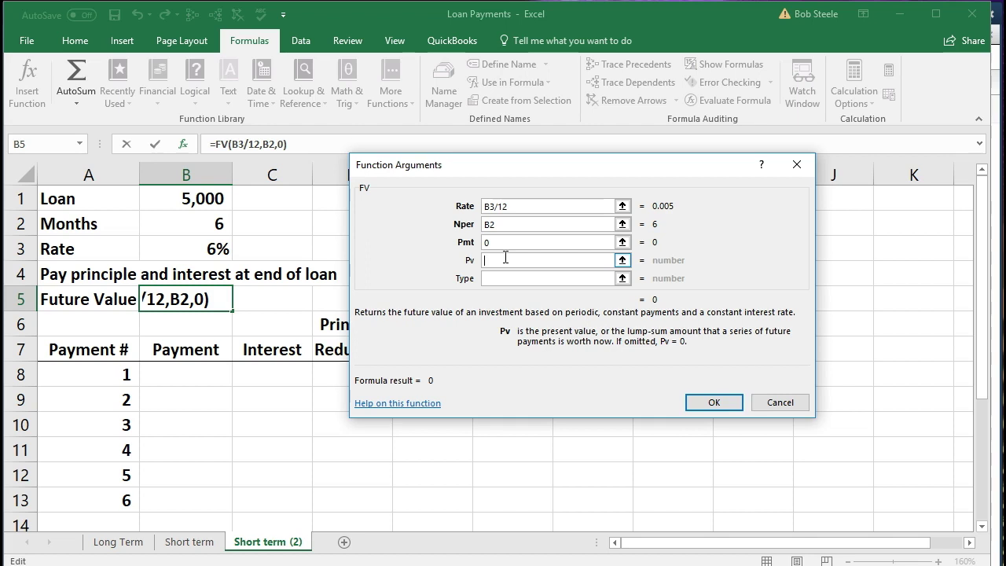
left_click(502, 225)
left_click(507, 241)
left_click(206, 198)
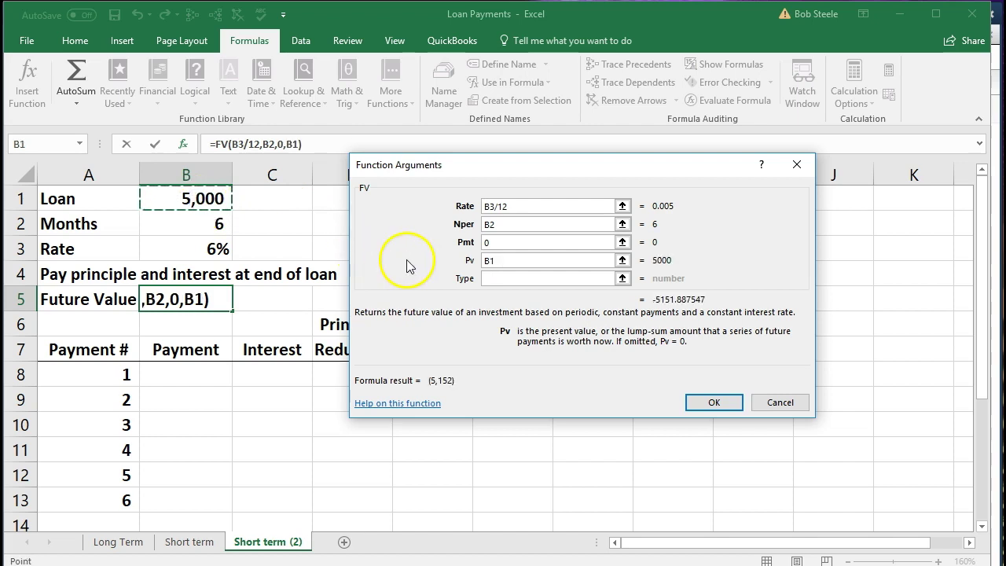
left_click(711, 403)
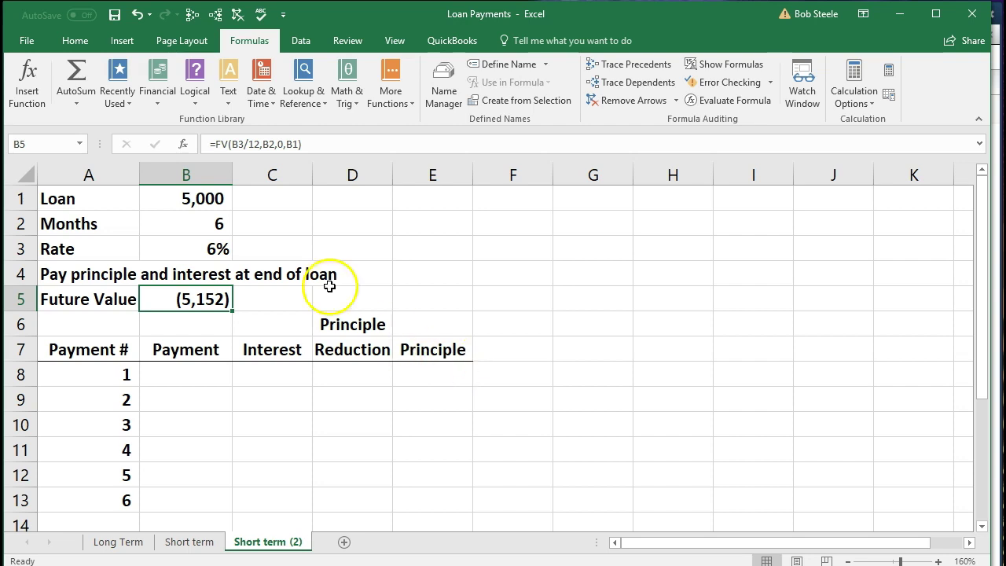
Step: Negate the future value formula in B5 so it reads =-FV(B3/12,B2,0,B1)
double_click(201, 298)
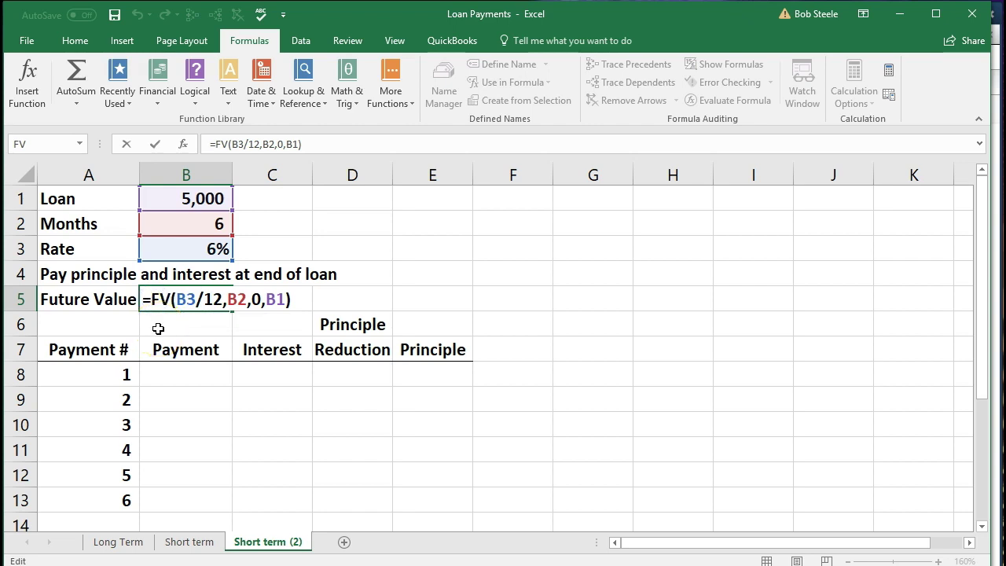
type("-")
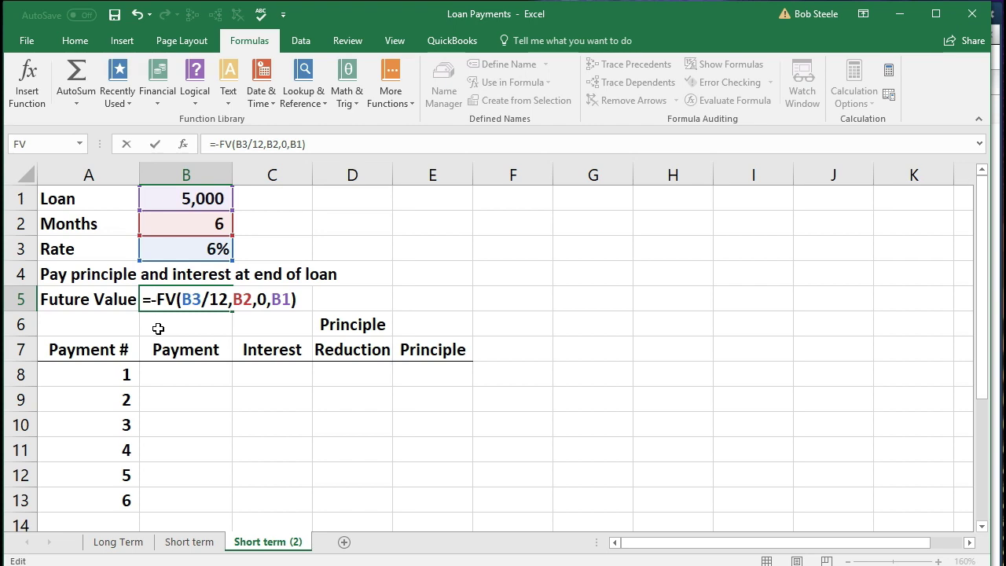
key("Return")
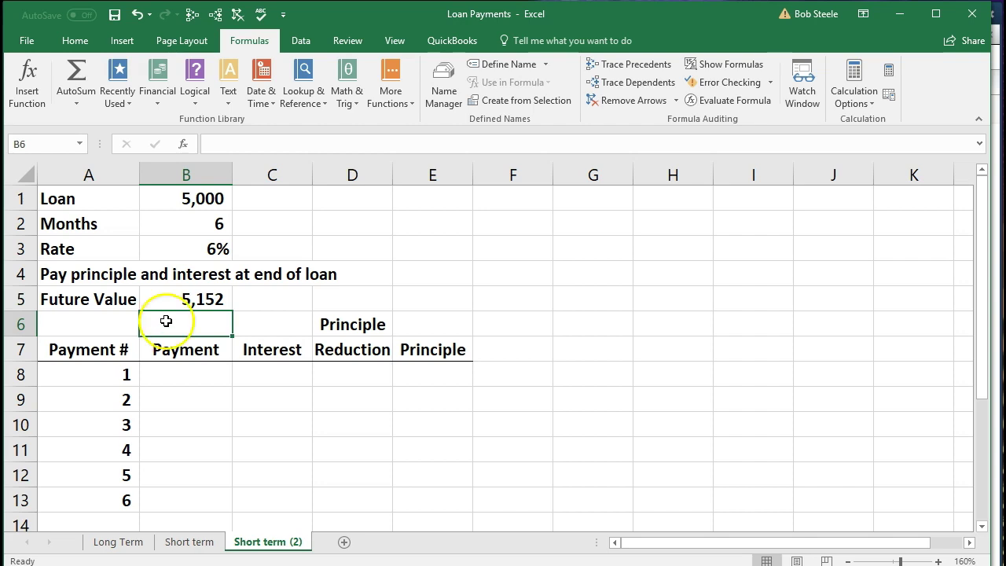
left_click(168, 299)
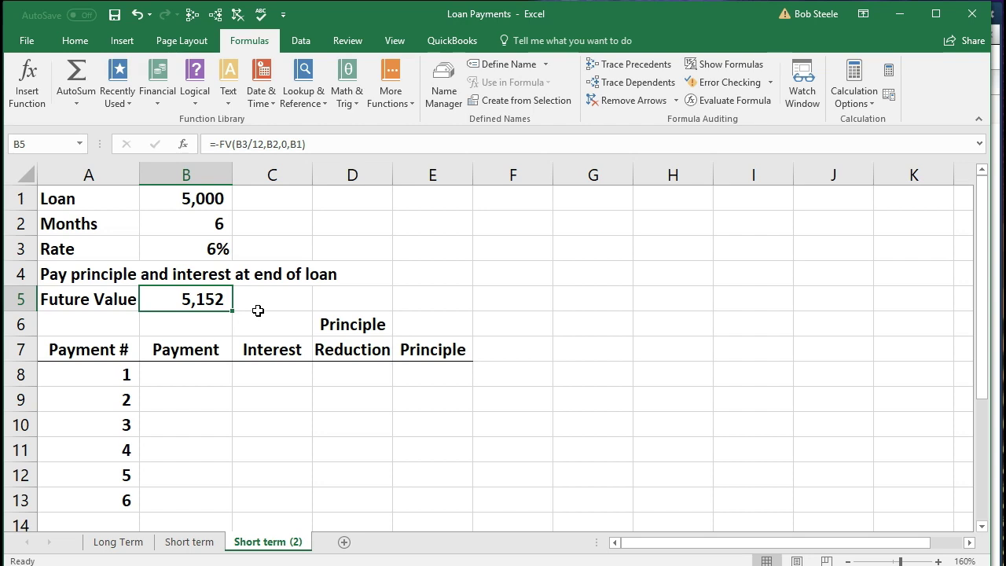
Step: Enter 0 as the payment amount for payment 1 in cell B8
left_click(210, 371)
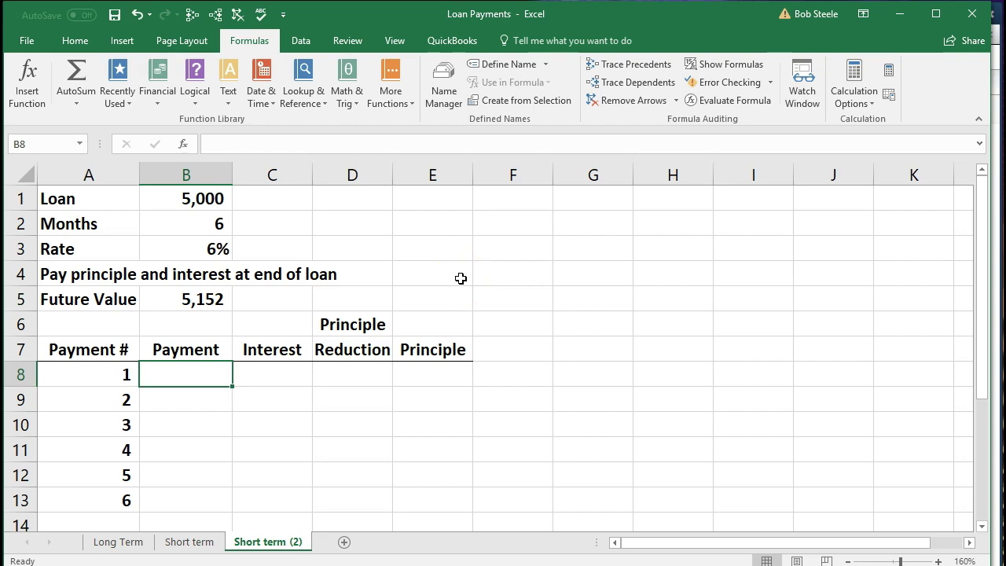
type("0")
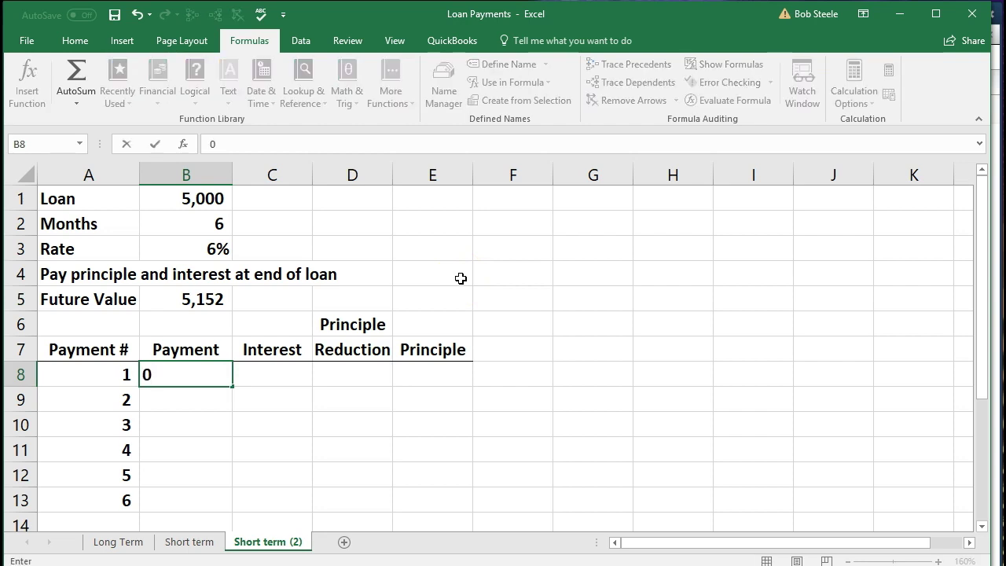
key("Tab")
Step: Calculate the payment 1 interest in cell C8 with the formula =B1*B3/12
type("=")
key("Up")
key("Up")
key("Up")
key("Up")
key("Up")
key("Up")
key("Up")
key("Left")
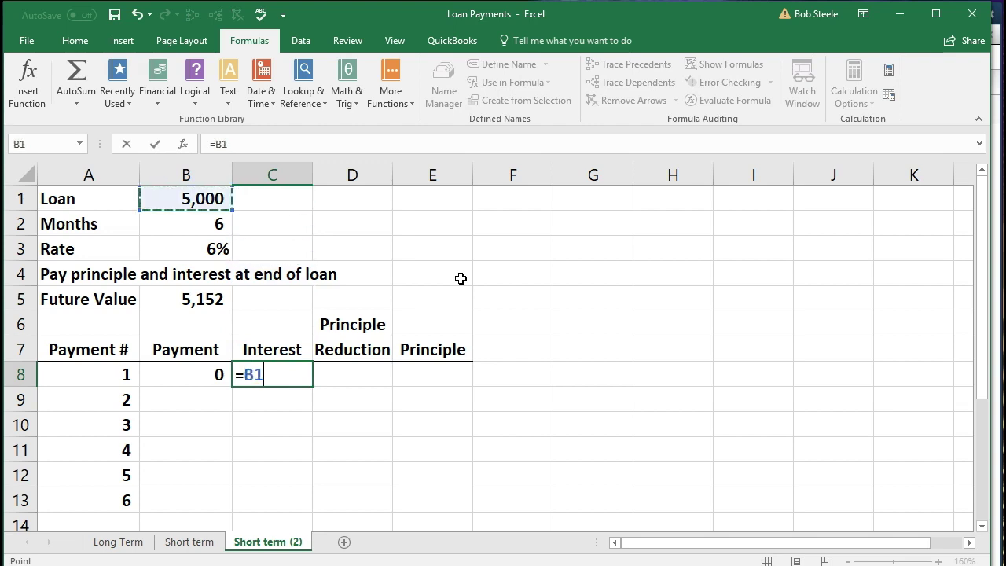
type("*")
key("Up")
key("Up")
key("Up")
key("Up")
key("Up")
key("Left")
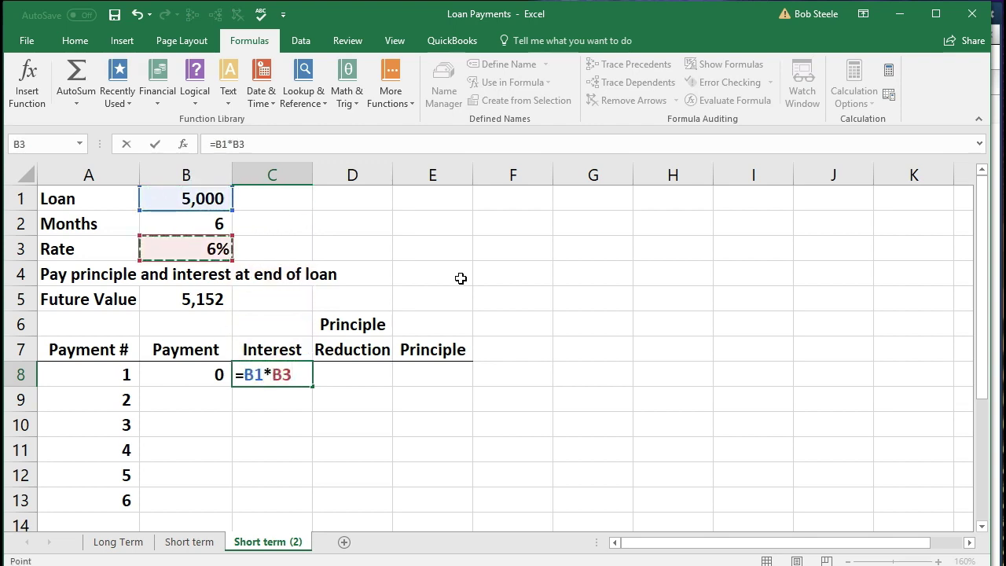
type("/12")
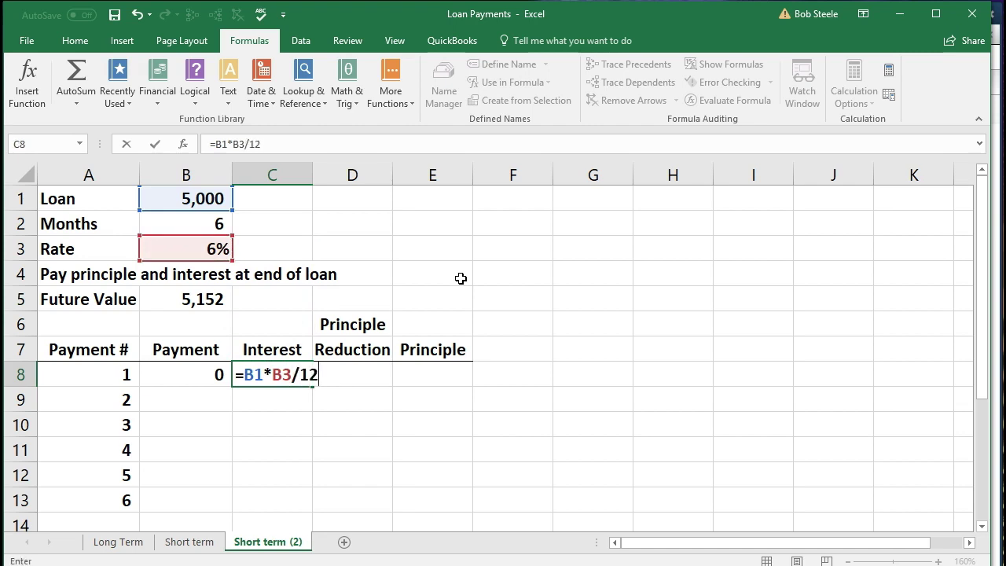
key("Return")
Step: Calculate the payment 1 principle reduction in cell D8 with the formula -B8-C8
key("Right")
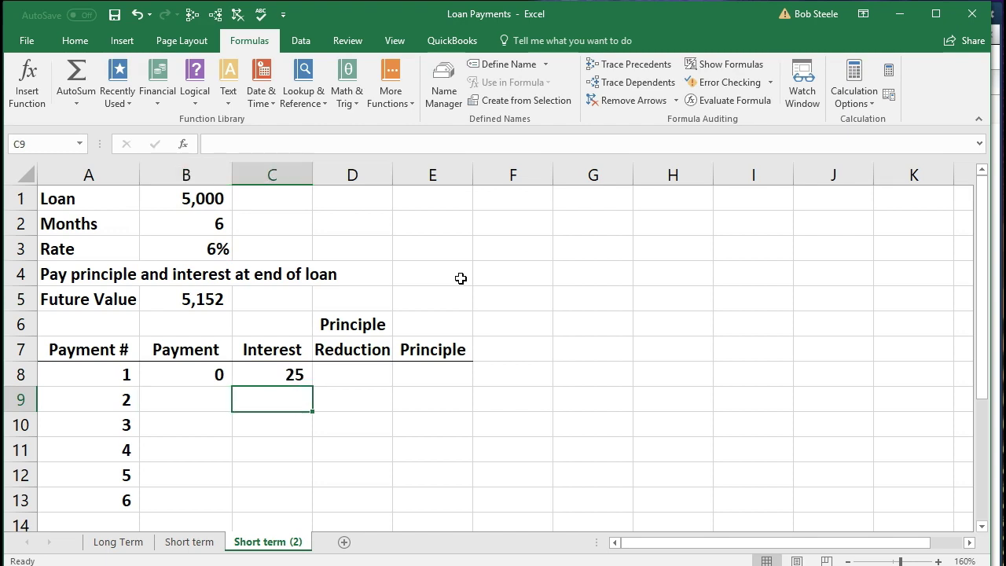
key("Right")
key("Up")
key("Left")
key("Right")
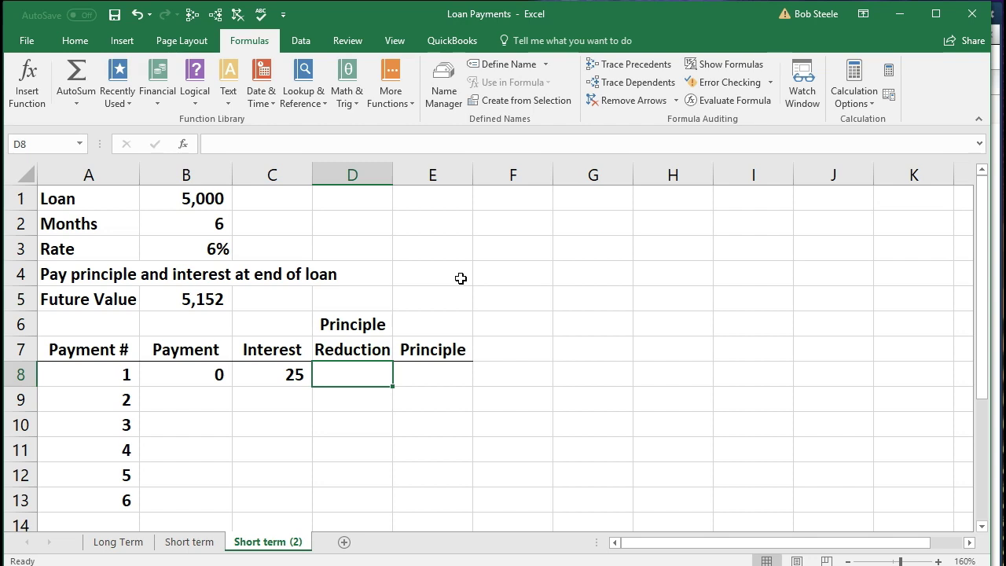
type("-")
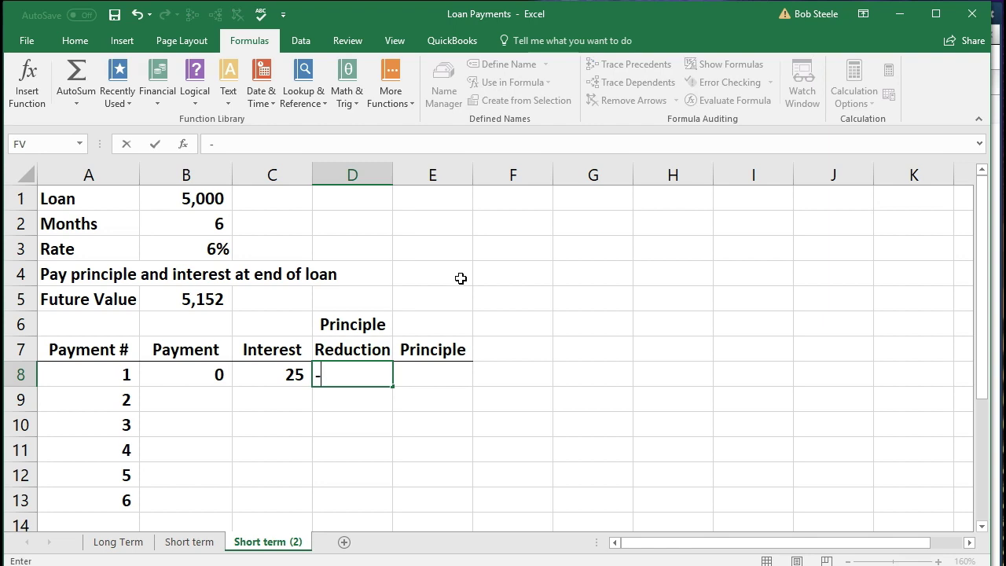
key("Left")
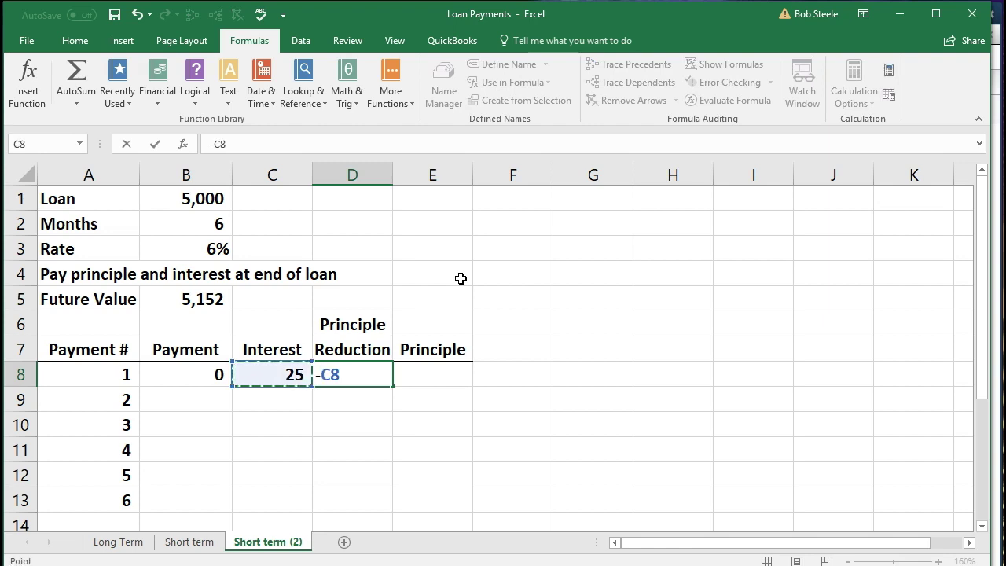
key("Left")
type("-")
key("Left")
key("Return")
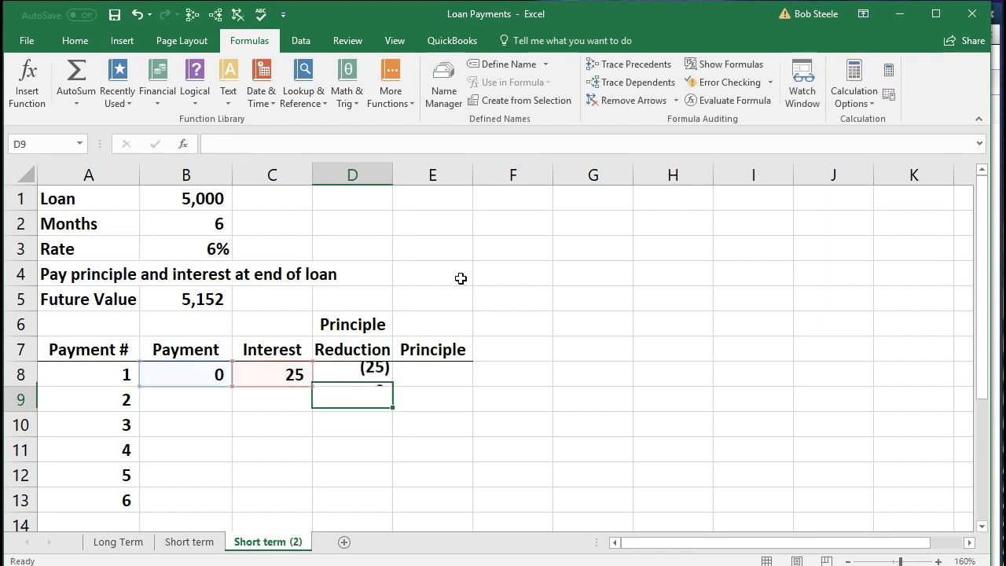
Step: Calculate the principle balance for payment 1 in cell E8 as the loan in B1 minus the reduction in D8
key("Up")
key("Right")
type("+")
key("Up")
key("Up")
key("Up")
key("Up")
key("Up")
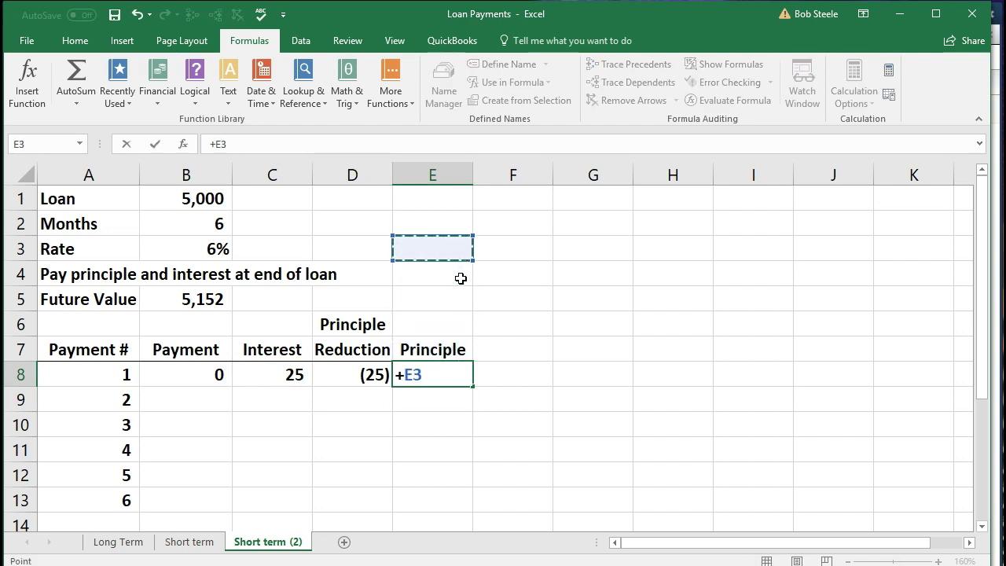
key("Up")
key("Up")
key("Left")
key("Left")
key("Left")
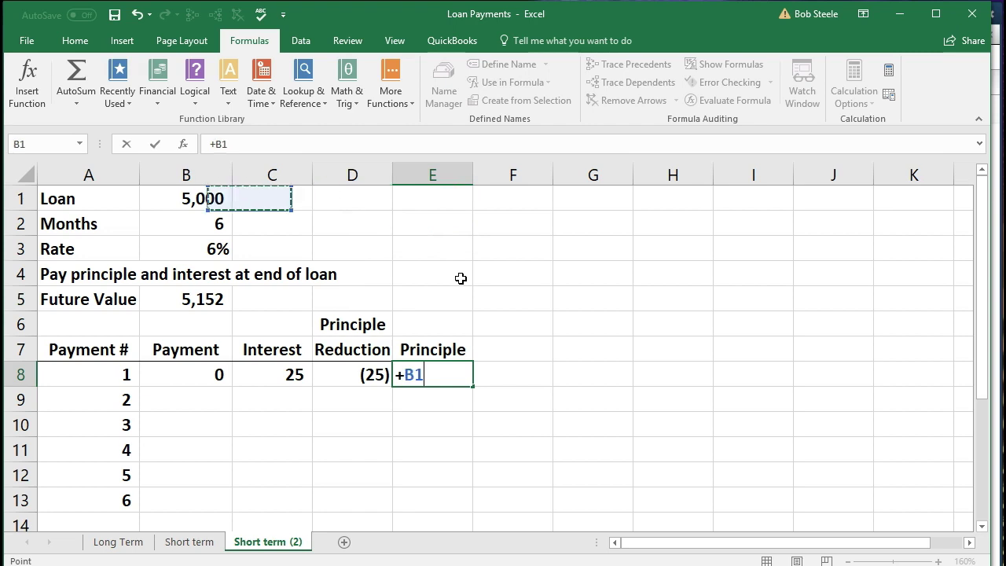
type("-")
key("Left")
key("Return")
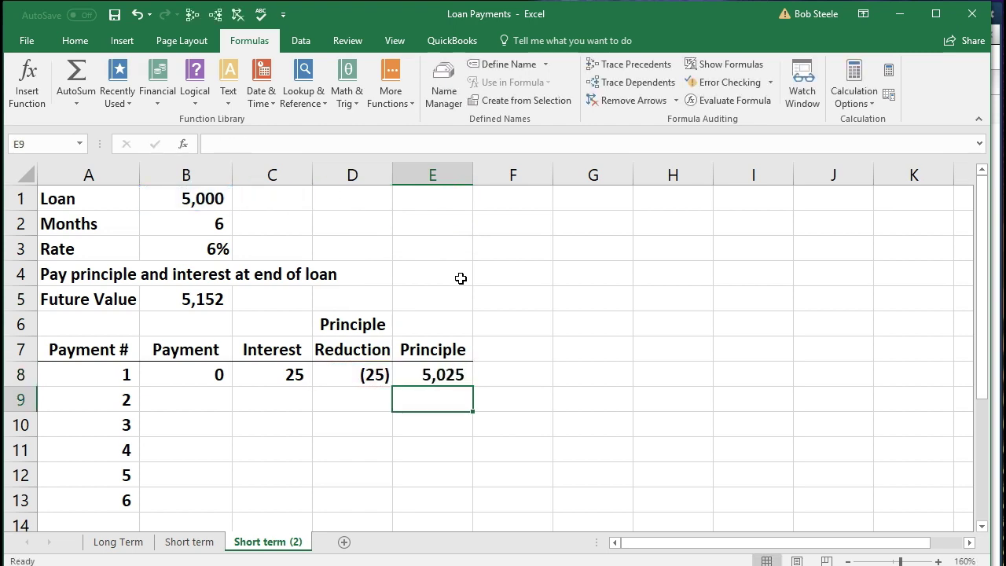
Step: Set the payment 2 amount in cell B9 equal to the payment above it in B8
key("Left")
key("Left")
key("Left")
type("+")
key("Up")
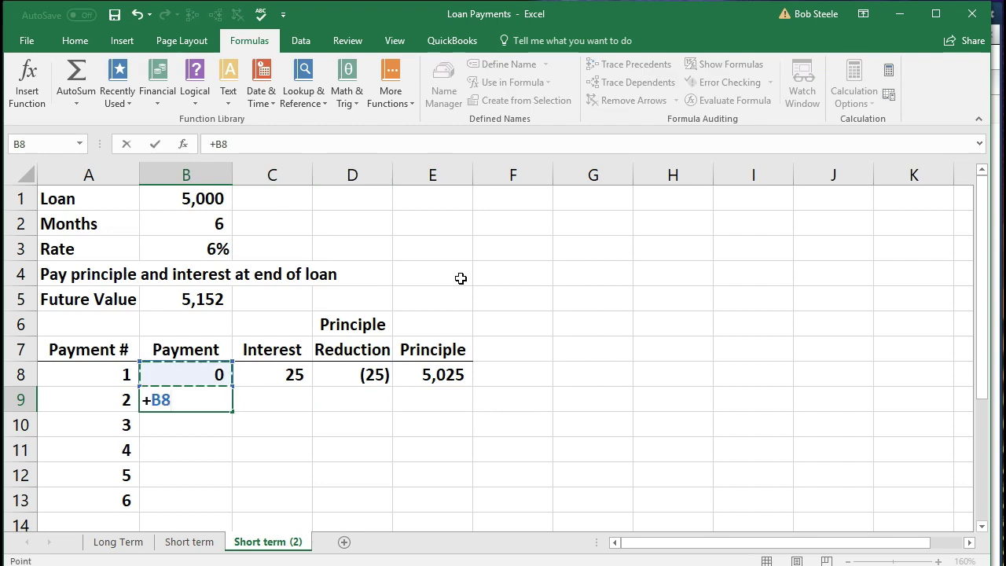
key("Tab")
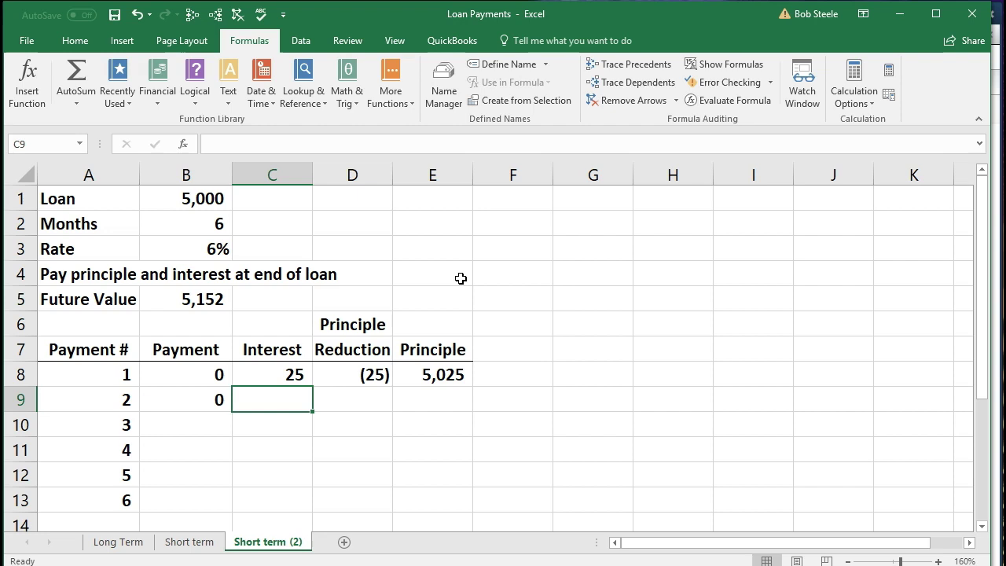
Step: Calculate the payment 2 interest in cell C9 with the formula =E8*B3/12
type("=")
key("Right")
key("Right")
key("Up")
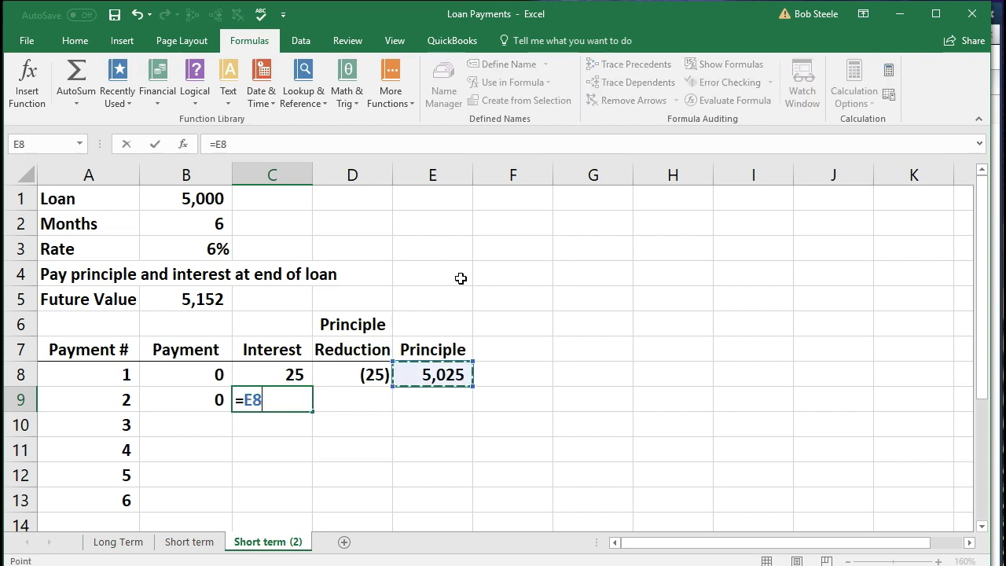
type("*")
key("Up")
key("Up")
key("Up")
key("Up")
key("Up")
key("Up")
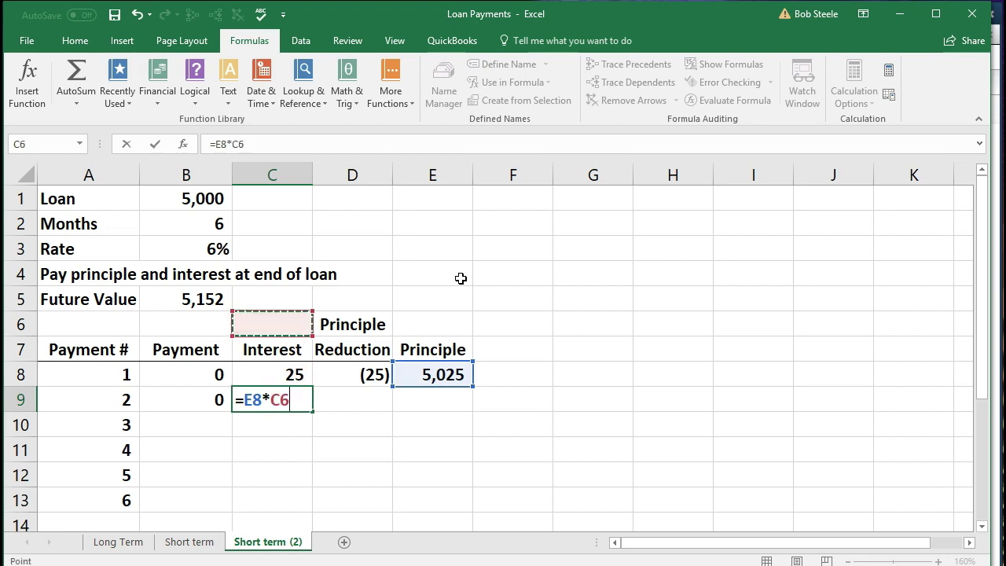
key("Left")
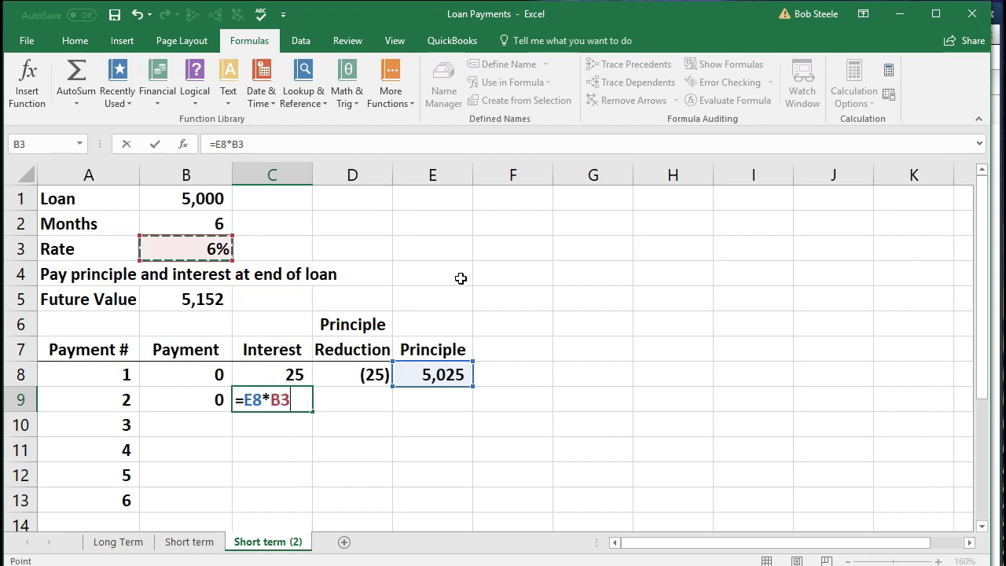
type("/12")
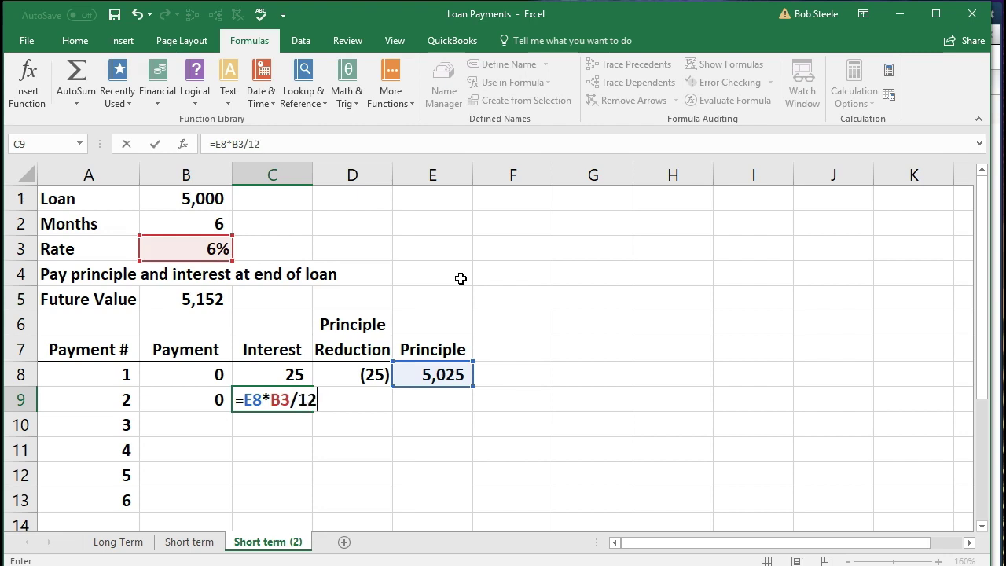
key("Return")
Step: Calculate the payment 2 principle reduction in cell D9 as the payment in B9 minus the interest in C9
key("Left")
key("Right")
key("Right")
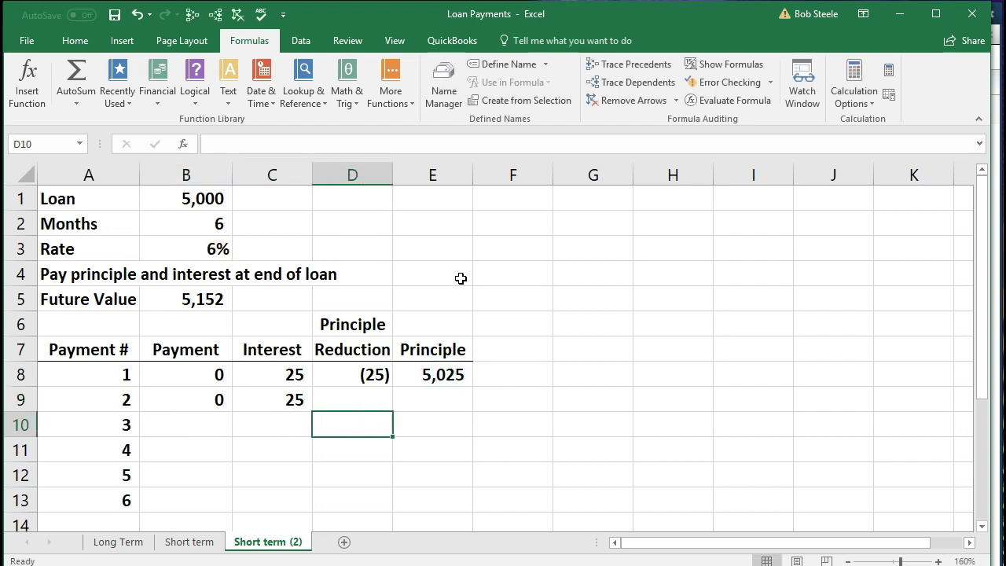
key("Up")
type("+")
key("Left")
key("Left")
type("-")
key("Left")
key("Return")
Step: Try calculating the payment 2 principle balance in cell E9 with the formula +E8+D9
key("Right")
key("Up")
type("+")
key("Up")
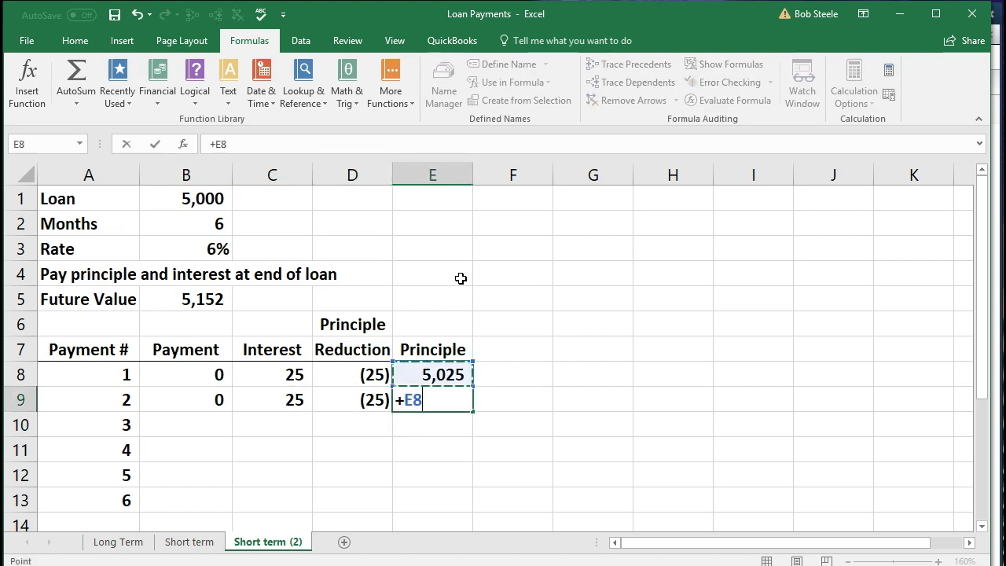
type("+")
key("Left")
key("Return")
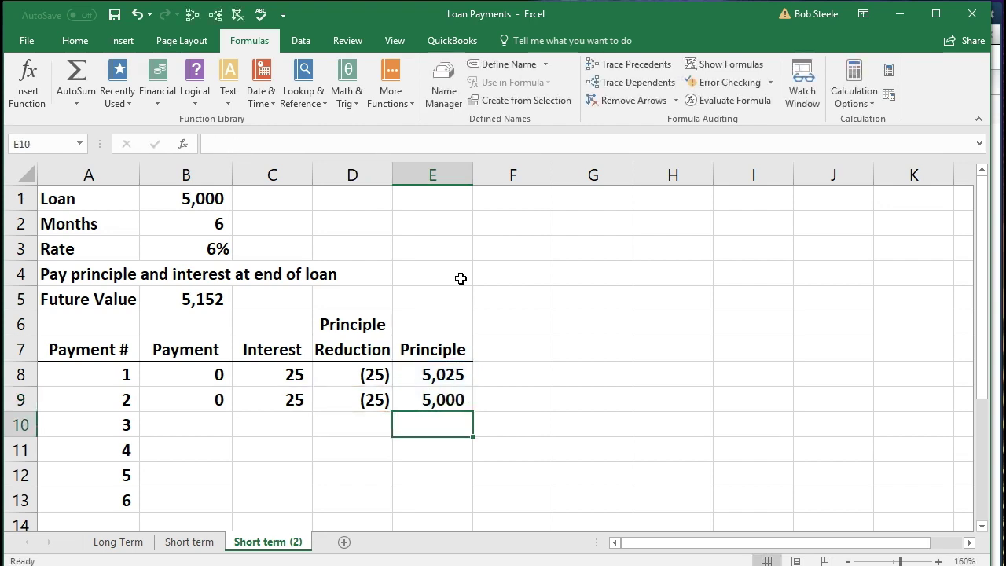
Step: Replace the payment 2 principle formula in cell E9 with +E8-D9
key("Up")
type("+")
key("Up")
type("-")
key("Left")
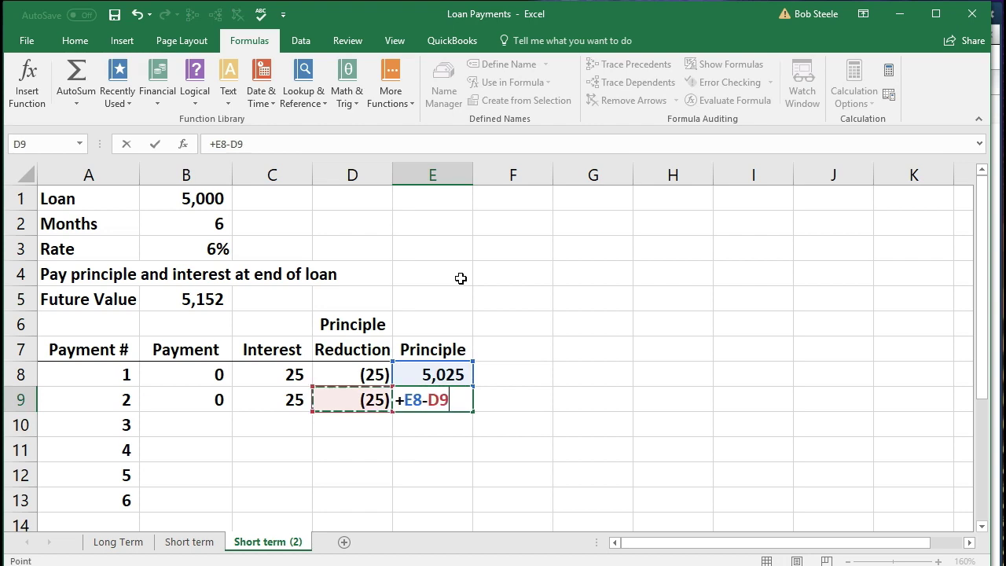
key("Return")
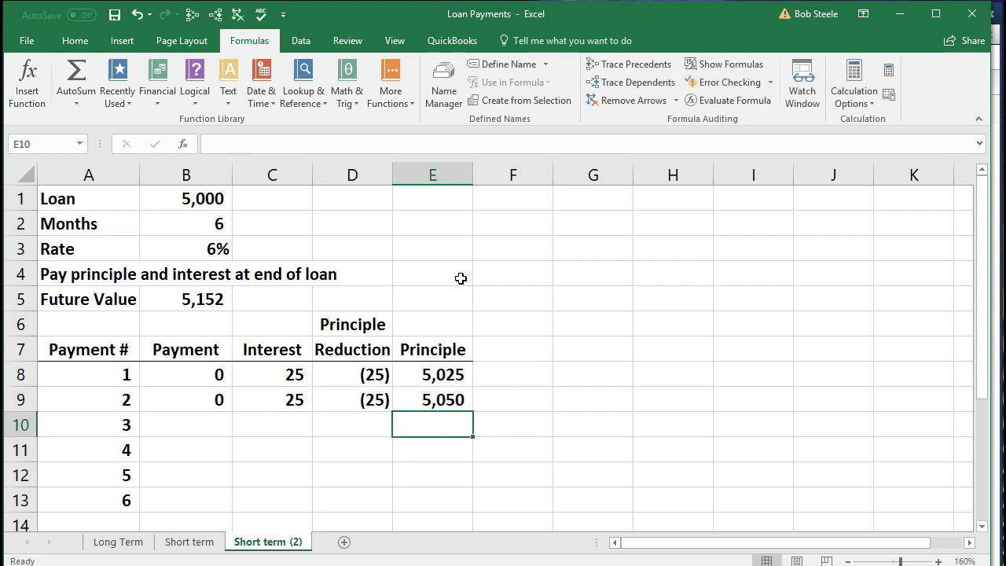
Step: Try filling the payment 2 formulas in B9:E9 down through row 13, and undo the fill
left_click_drag(223, 403, 410, 387)
left_click_drag(471, 410, 460, 503)
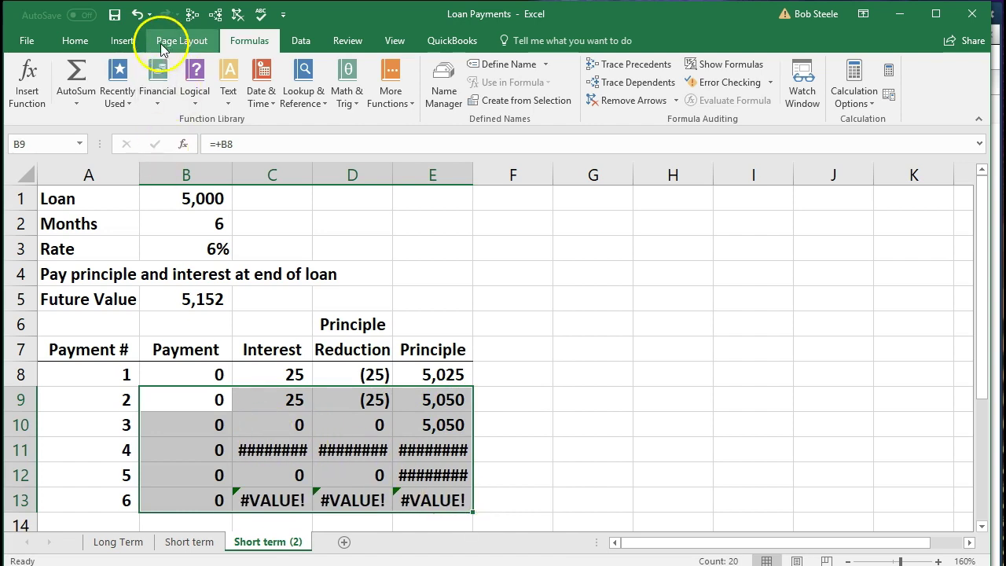
left_click(138, 17)
Step: Make the rate reference absolute in the C9 interest formula so it reads =E8*$B$3/12
left_click(265, 399)
double_click(264, 399)
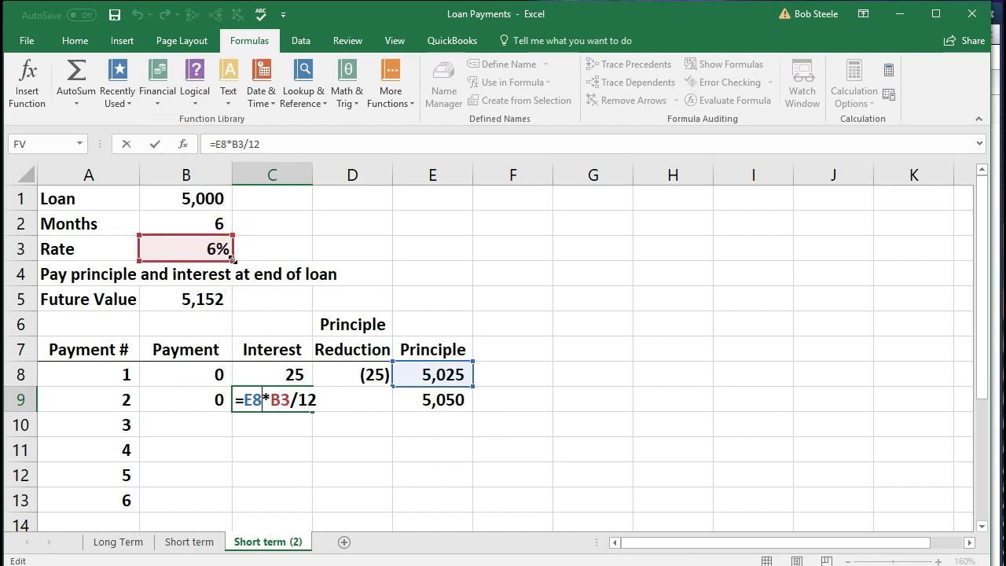
left_click(242, 145)
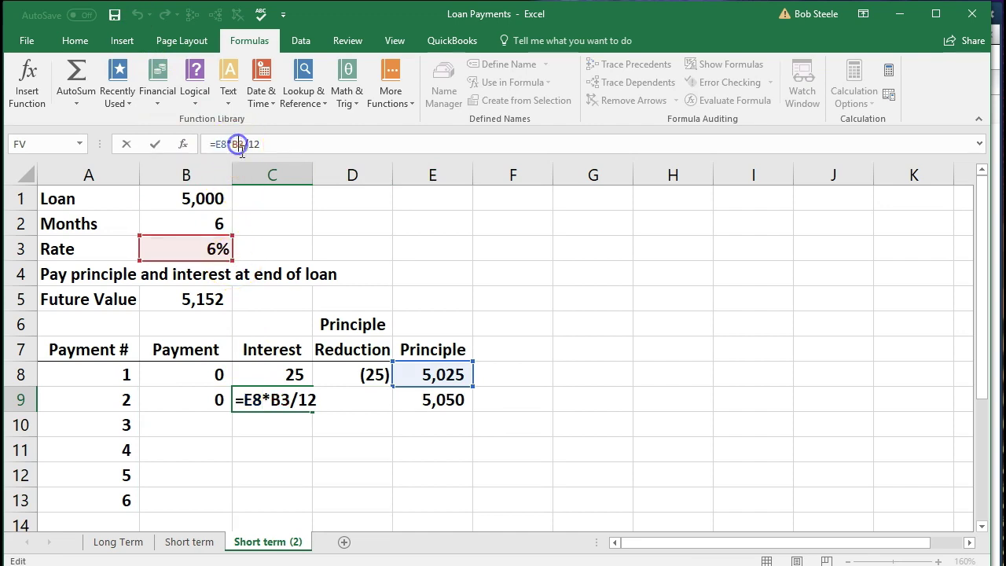
key("F4")
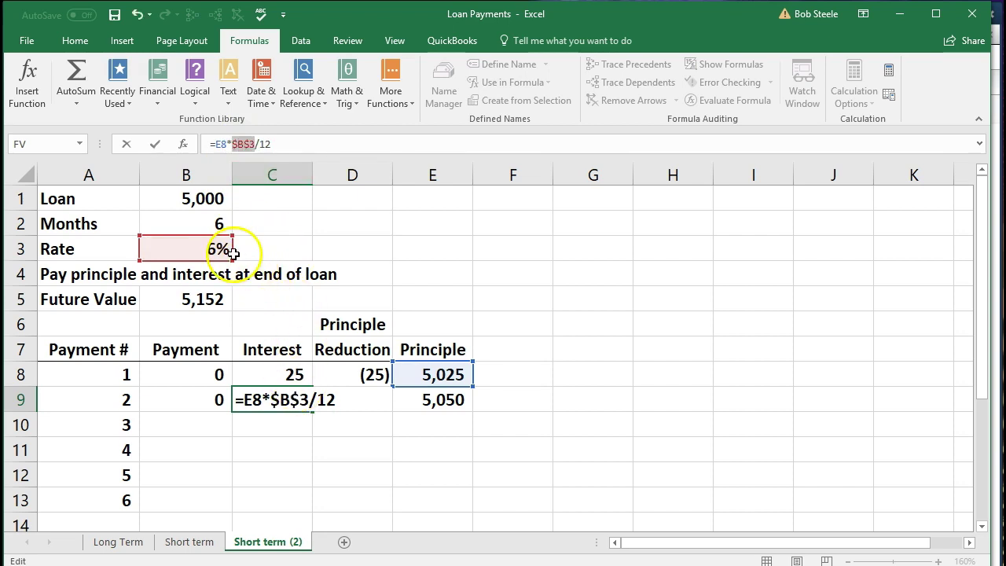
key("Return")
Step: Fill the payment 2 formulas in B9:E9 down through payment 6 in row 13
left_click_drag(225, 399, 466, 510)
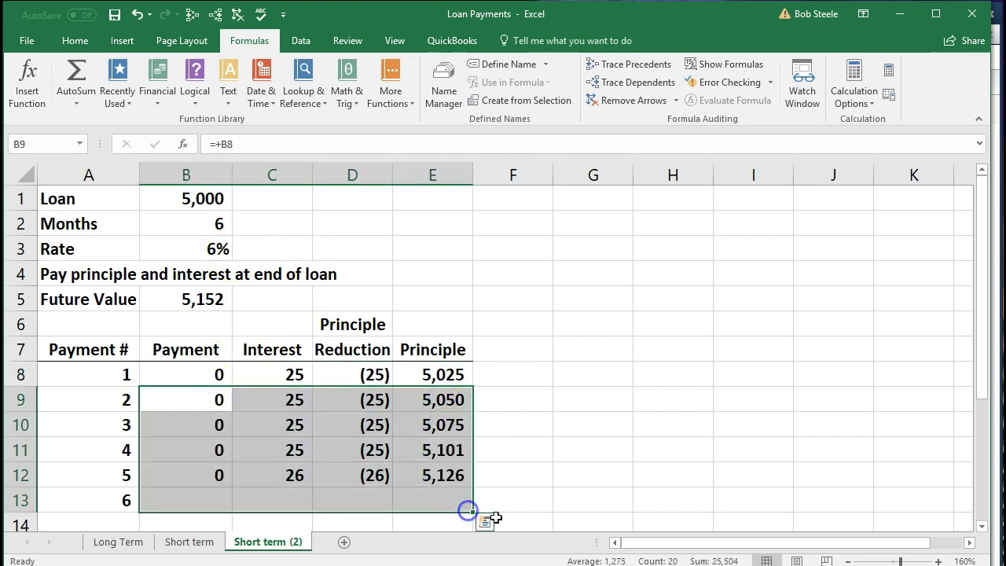
left_click(510, 495)
Step: Compare the final principle in E13 with the future value in B5 and the original loan amount in B1
left_click(451, 500)
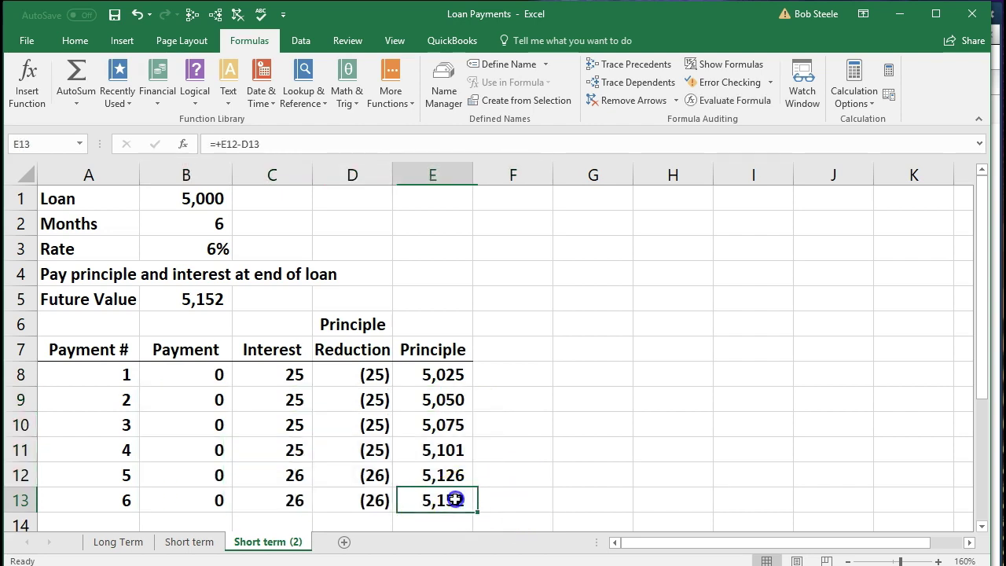
left_click(208, 305)
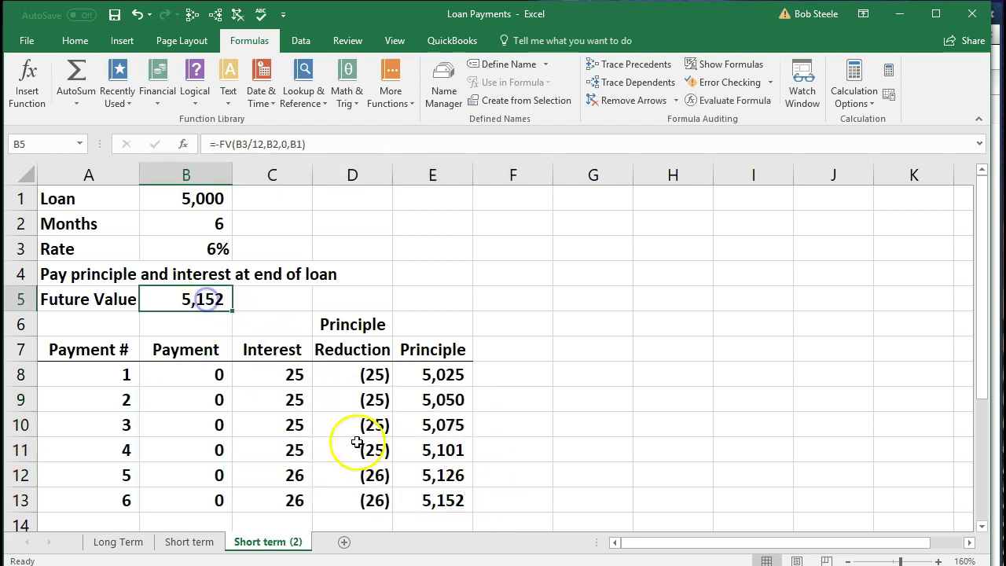
left_click(442, 498)
left_click(219, 305)
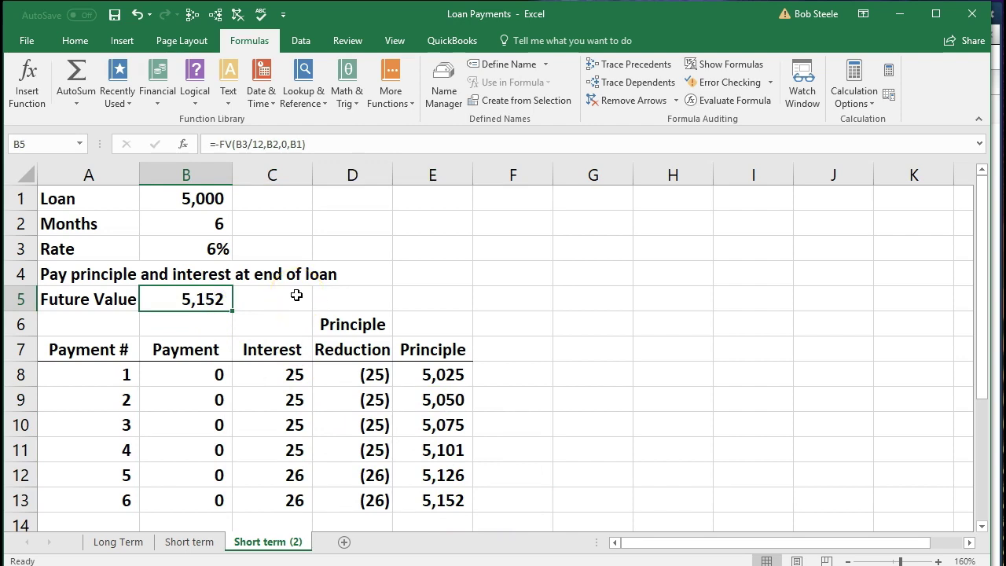
left_click(133, 554)
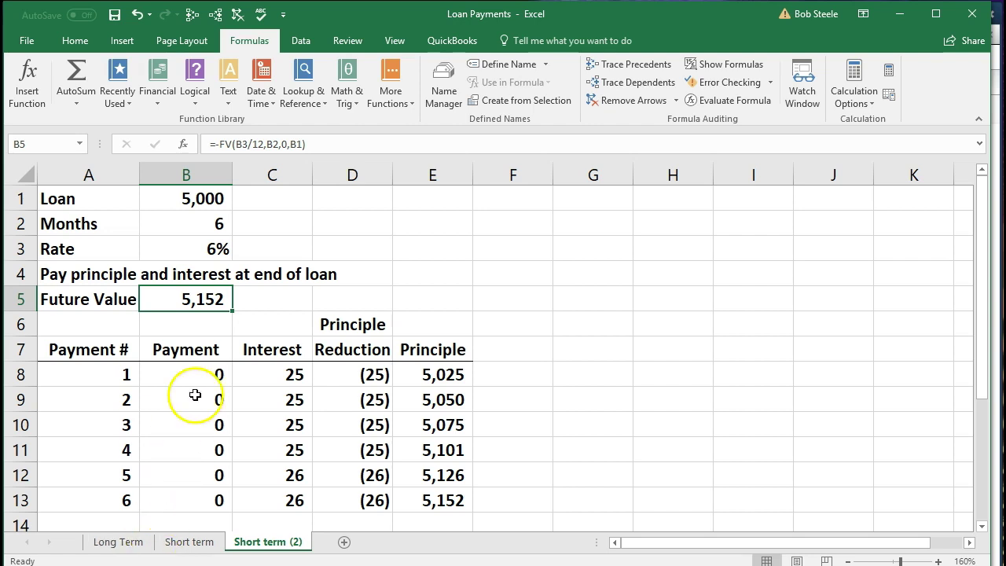
left_click(172, 203)
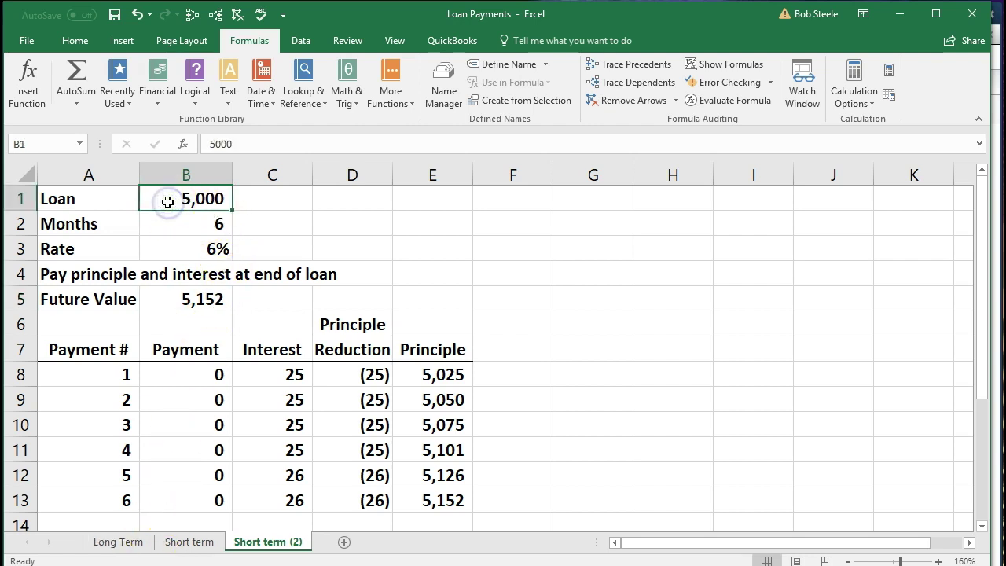
left_click(163, 300)
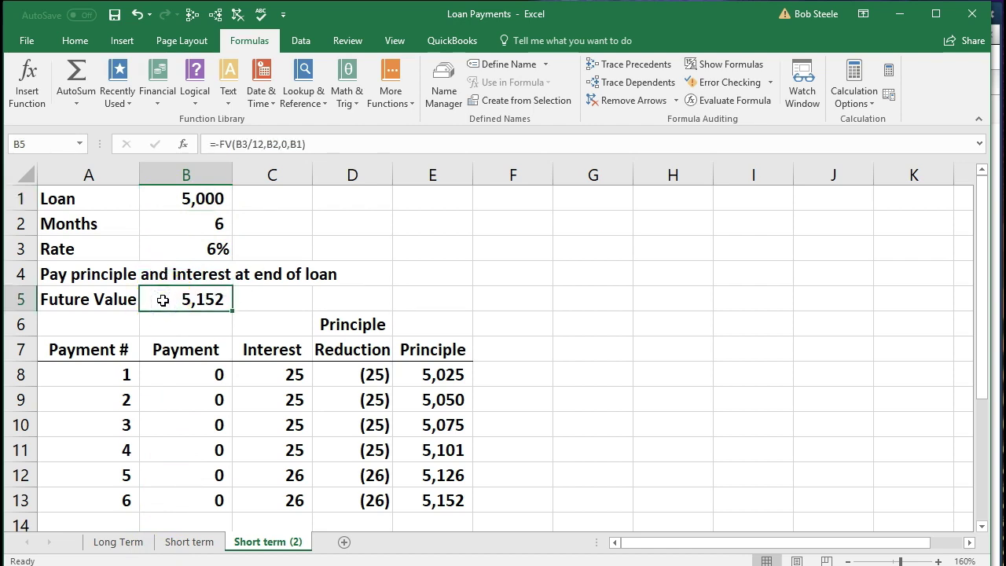
left_click(156, 197)
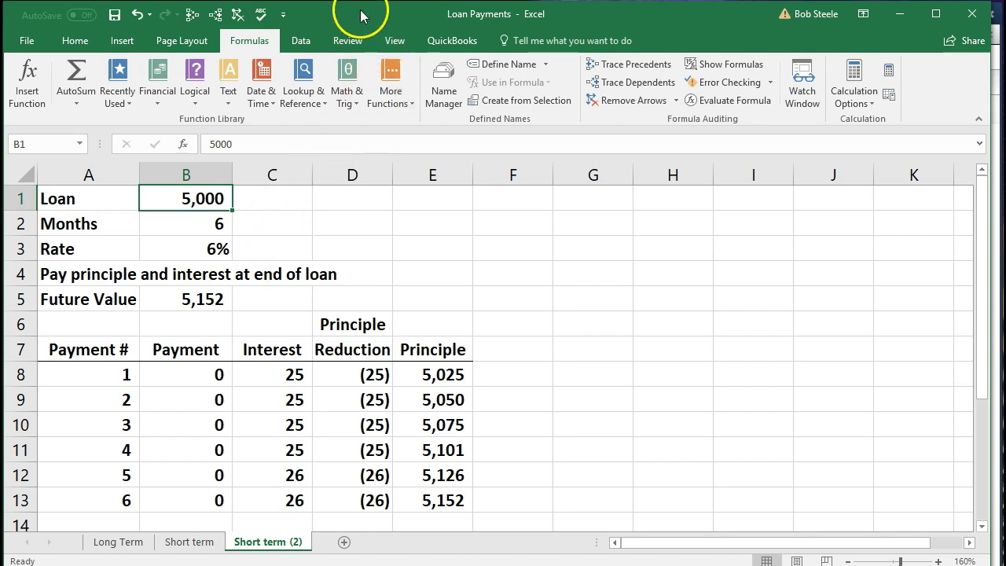
Step: Minimize the workbook to return to the Transactions by Account report in QuickBooks Desktop
left_click(899, 14)
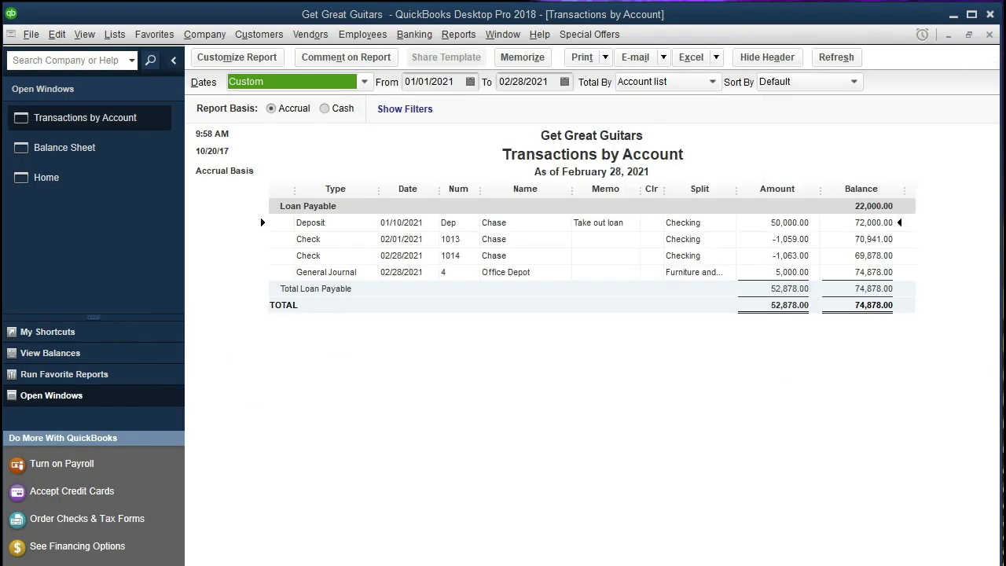
Step: Close the Transactions by Account report and return to the loan payable section of the Balance Sheet
left_click(988, 36)
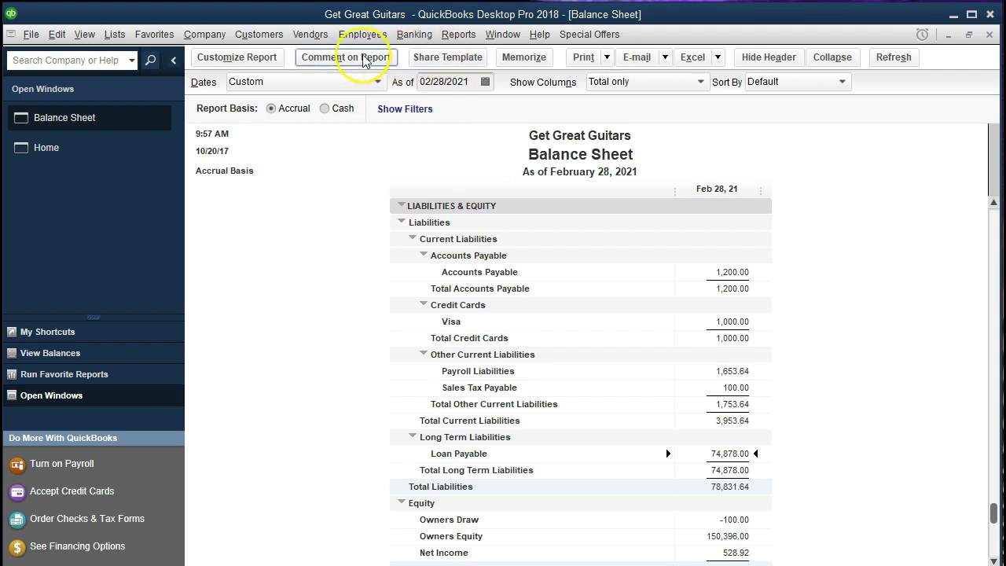
left_click(216, 36)
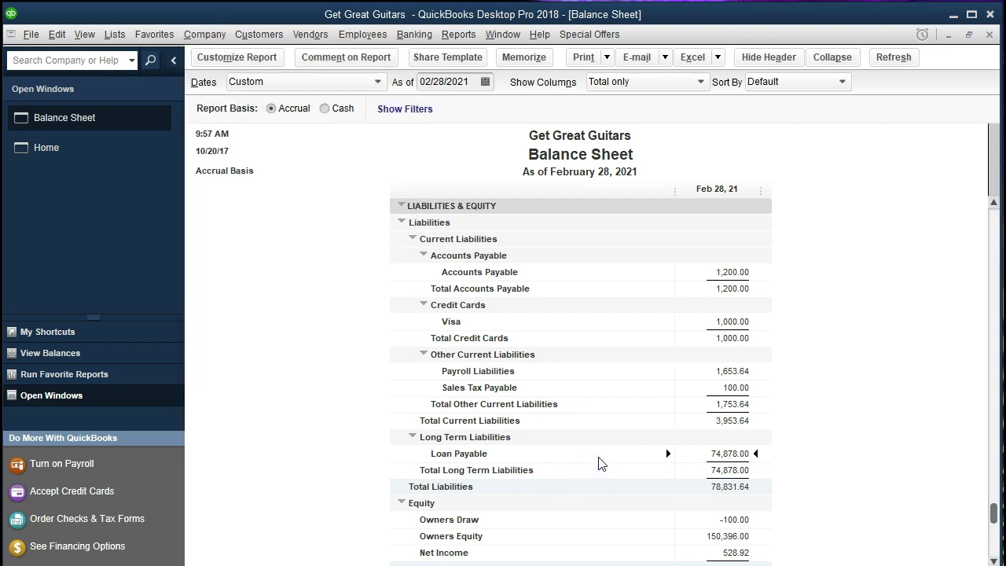
left_click(550, 338)
Step: Open the account register for Loan Payable
left_click(466, 36)
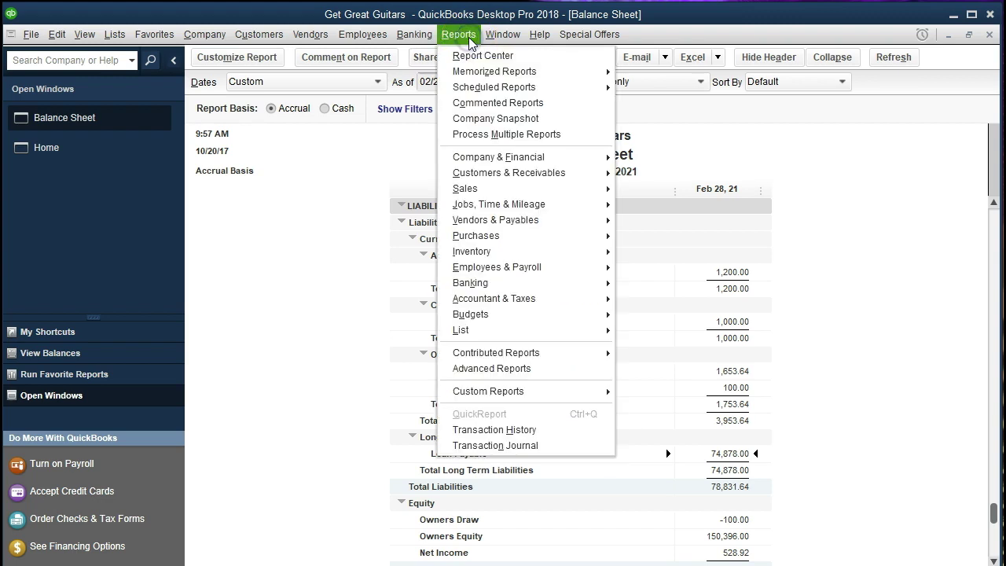
left_click(423, 38)
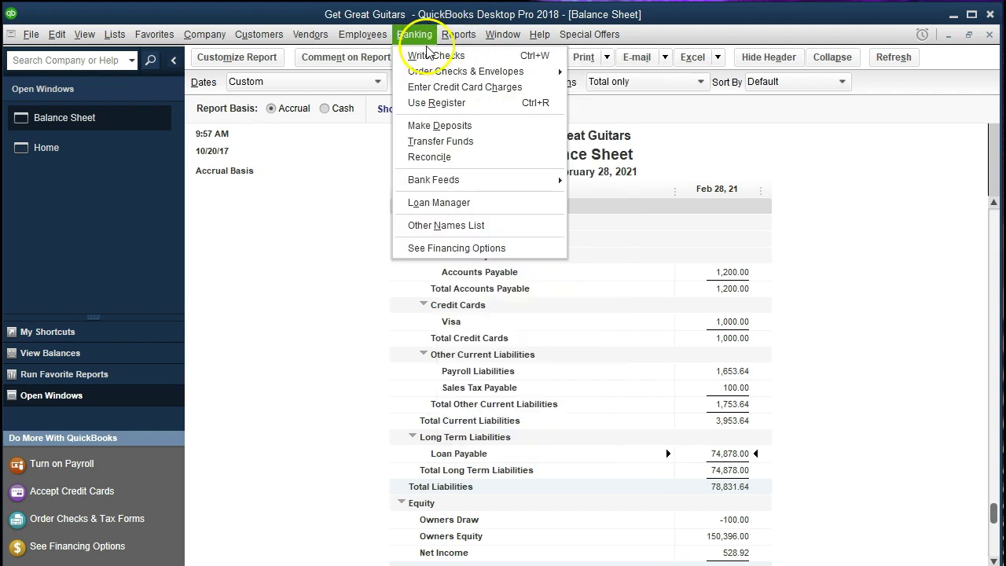
left_click(488, 107)
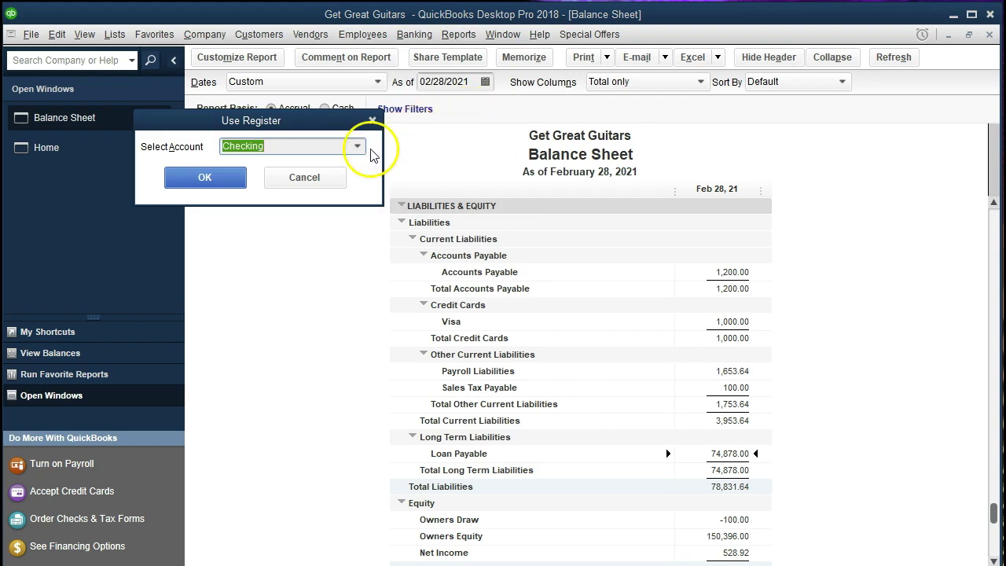
left_click(357, 149)
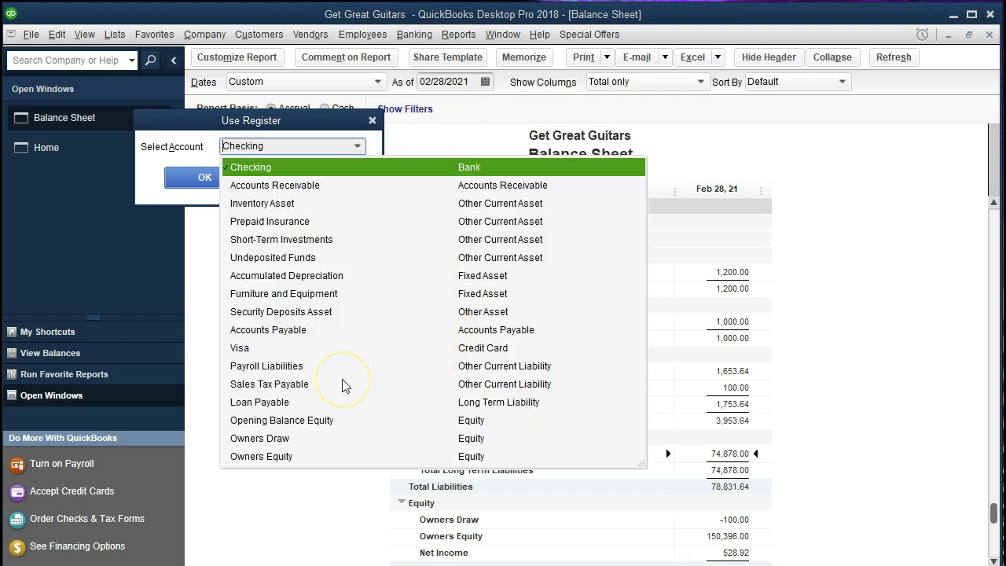
left_click(290, 407)
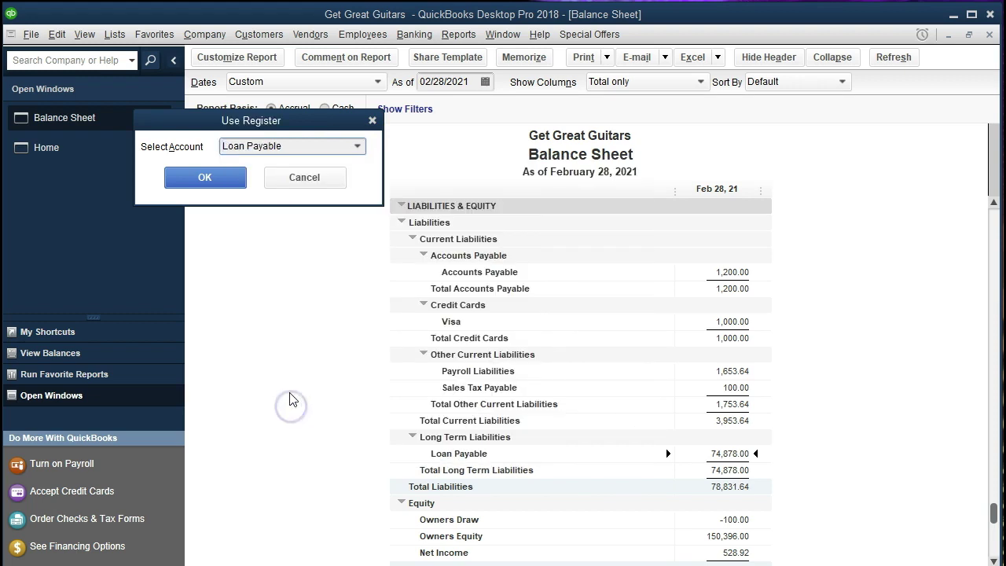
left_click(231, 187)
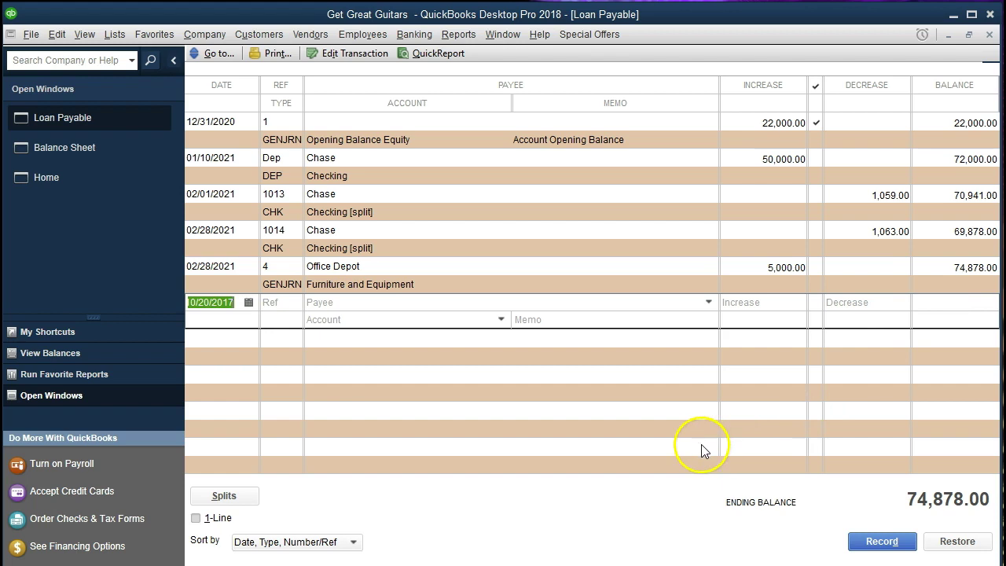
Step: Start a new Loan Payable register entry dated 02/28/2021 with a decrease of 5,000
type("02")
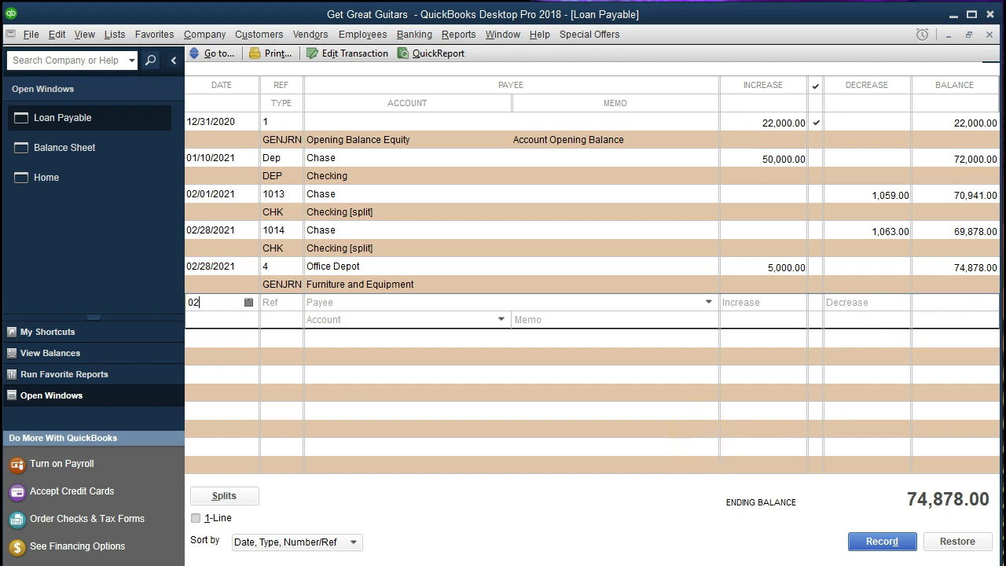
type("/28/2021")
key("Tab")
key("Tab")
key("Tab")
key("Tab")
type("5000")
key("Tab")
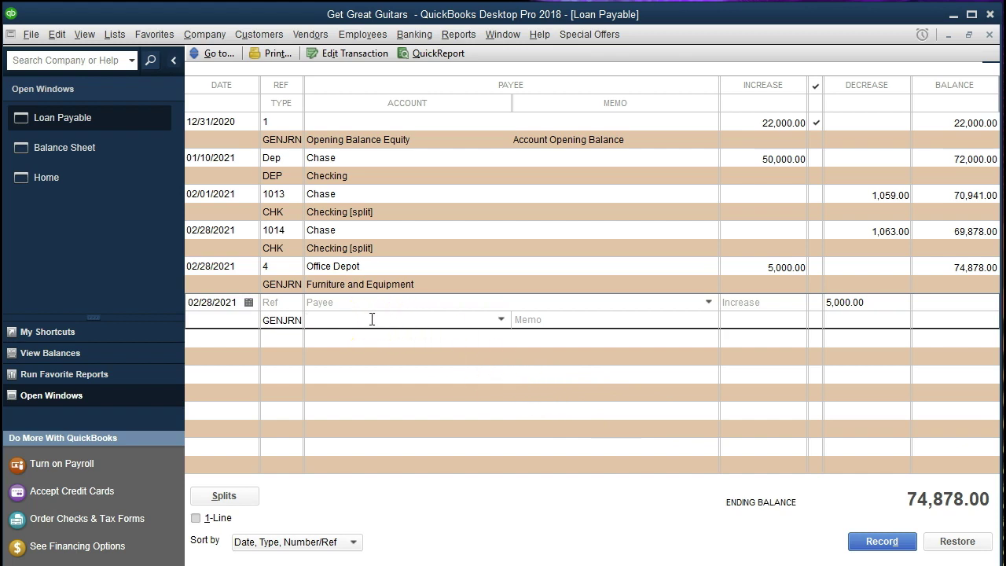
Step: Enter Loan Payable Current as the offsetting account of the 5,000 decrease entry
type("Co")
key("BackSpace")
key("BackSpace")
type("Lone P")
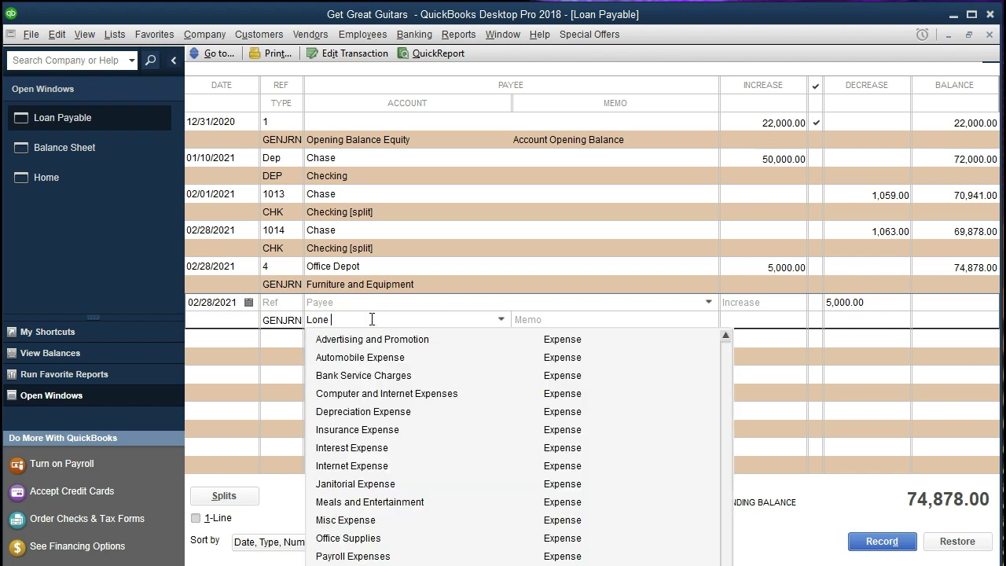
key("BackSpace")
key("BackSpace")
key("BackSpace")
key("BackSpace")
type("an")
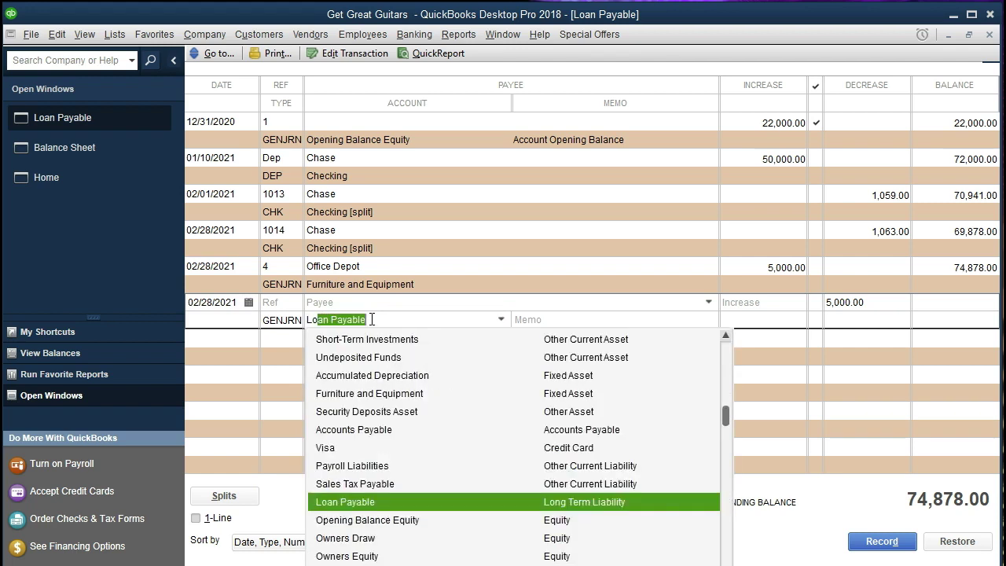
type(" Current")
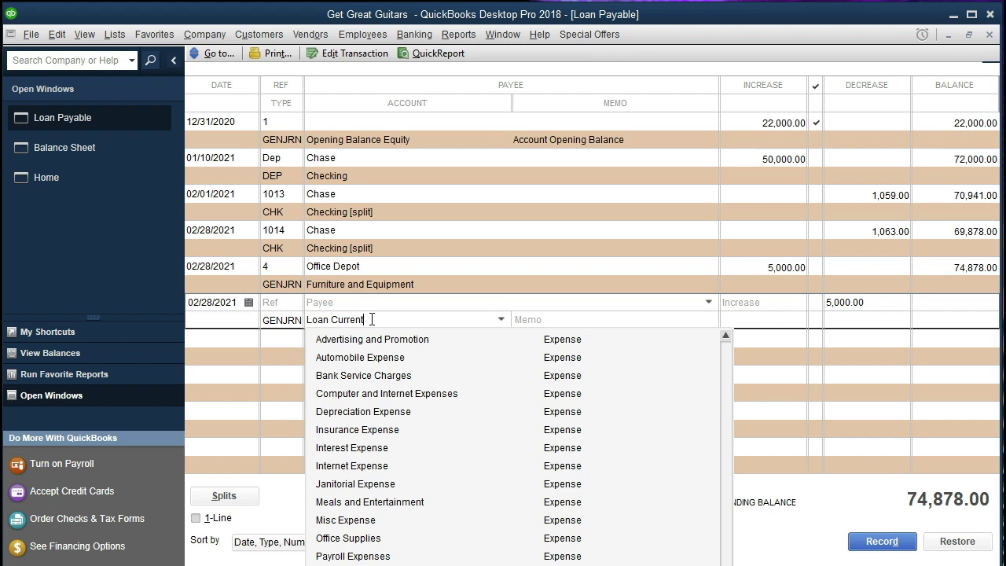
key("BackSpace")
key("BackSpace")
key("BackSpace")
key("BackSpace")
key("BackSpace")
key("BackSpace")
key("BackSpace")
type("Payabl")
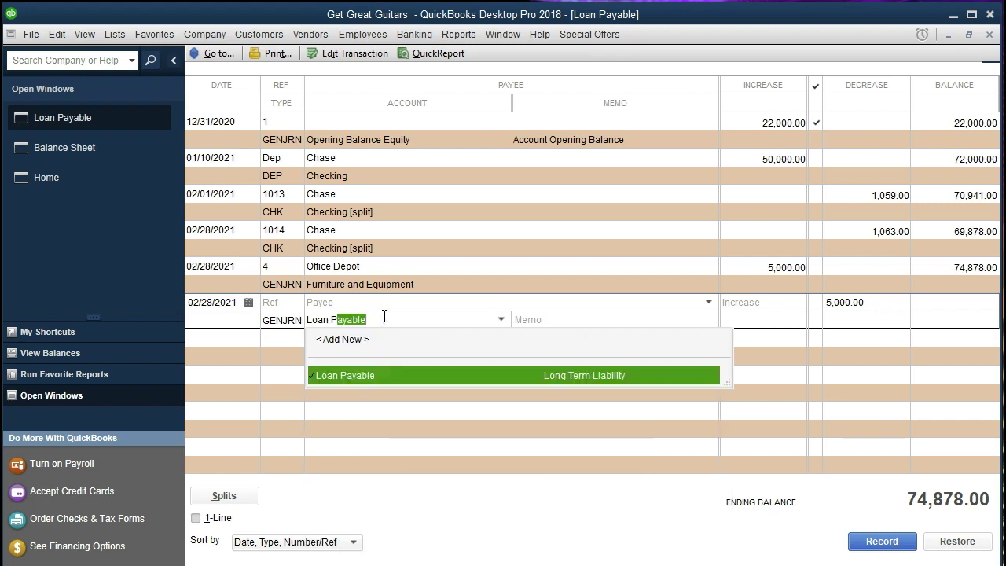
left_click(384, 316)
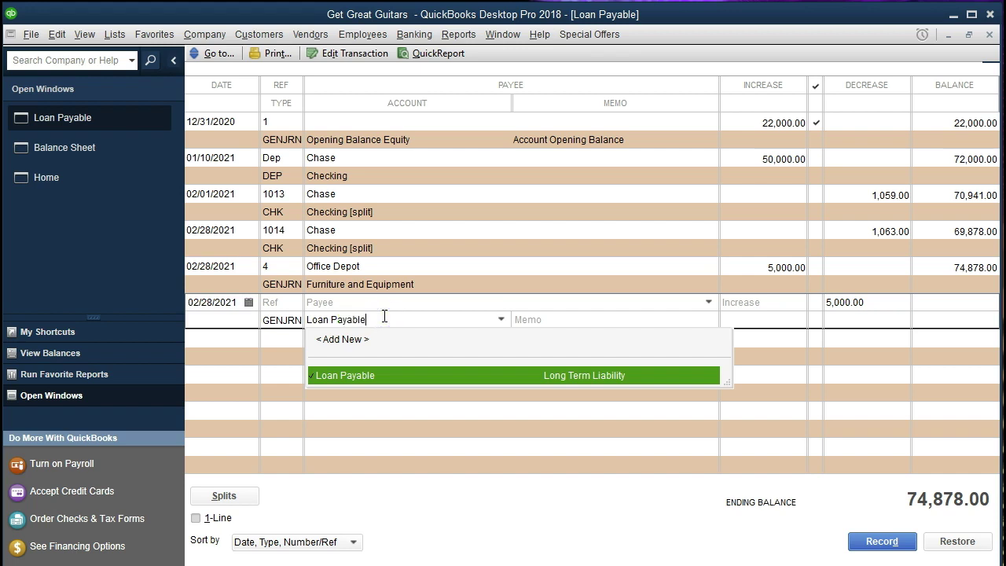
type("Current")
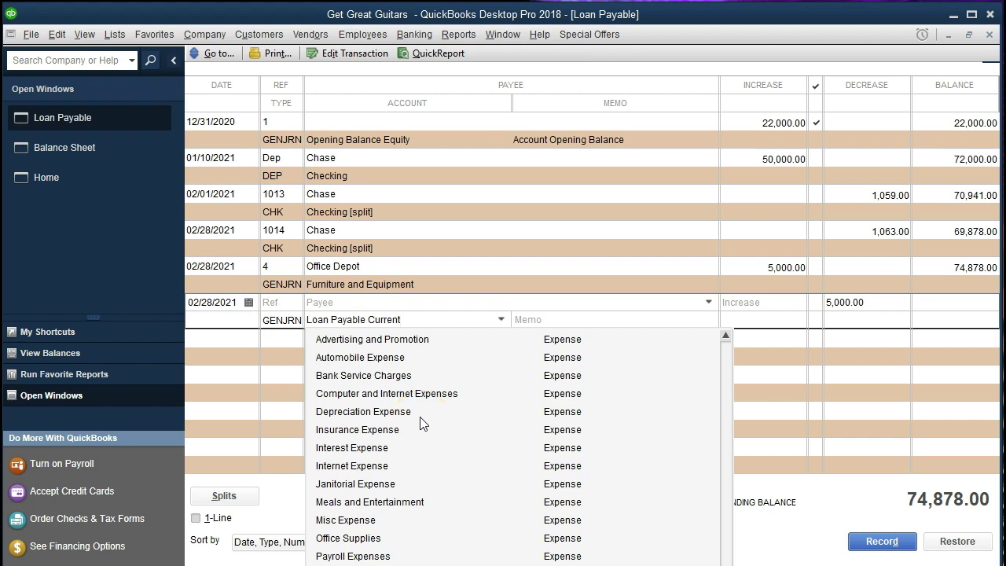
key("Tab")
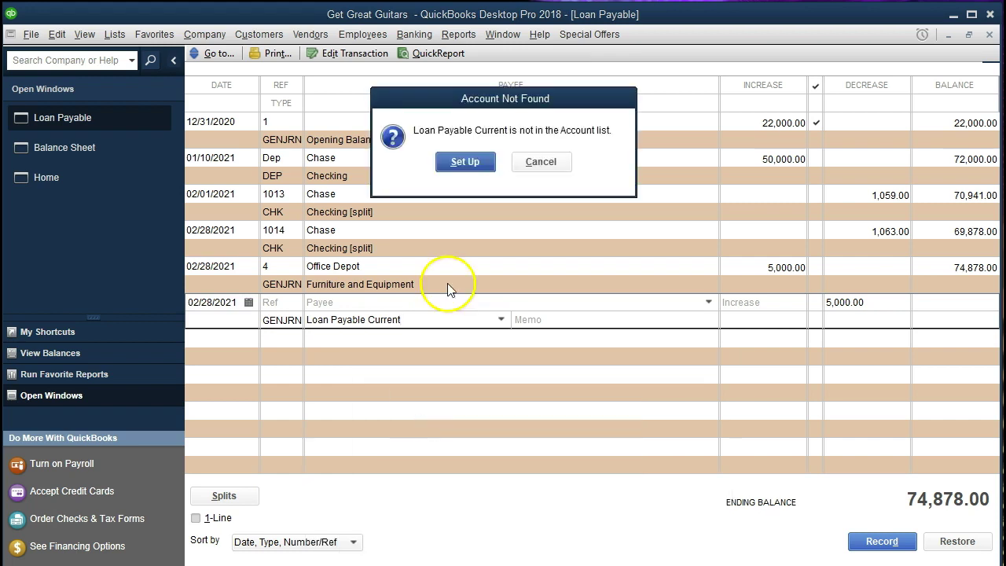
Step: Set up Loan Payable Current as a new account of type Other Current Liability and save it
left_click(471, 161)
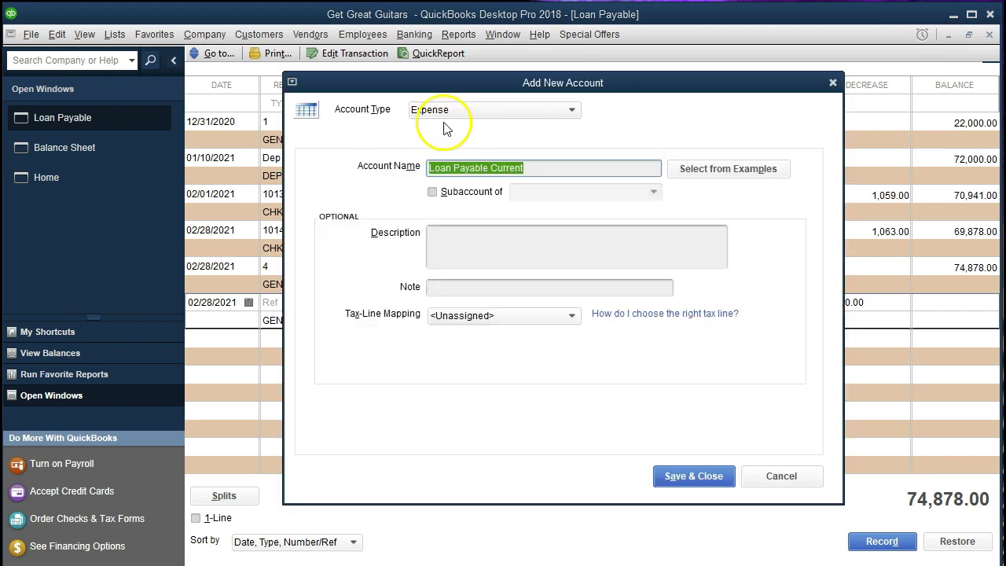
left_click(575, 109)
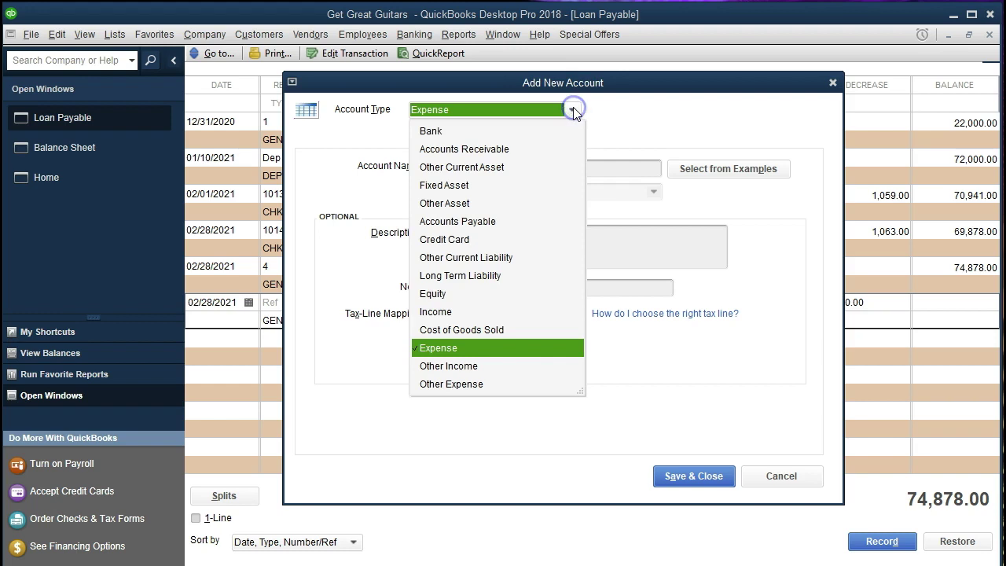
left_click(573, 112)
left_click(573, 113)
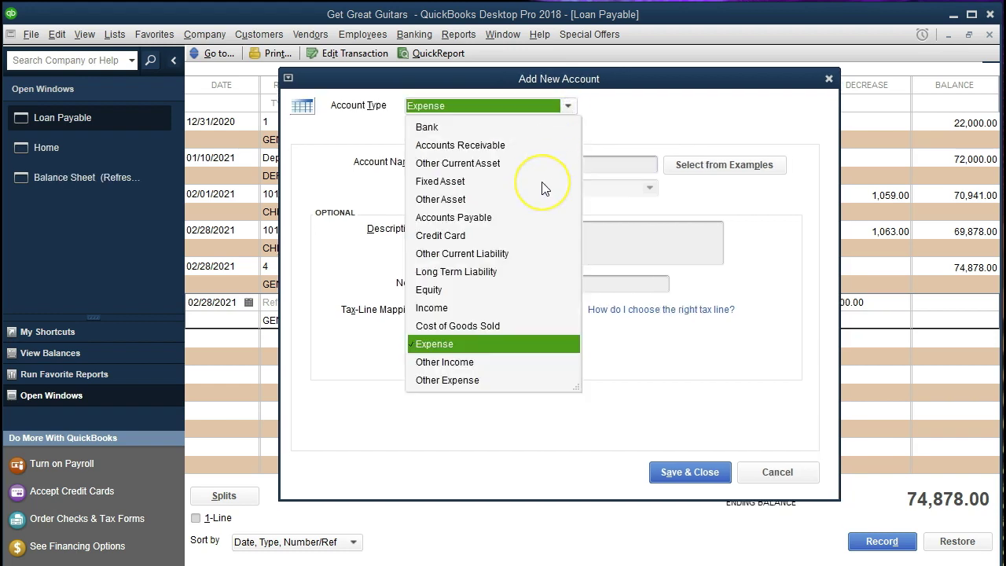
left_click(460, 255)
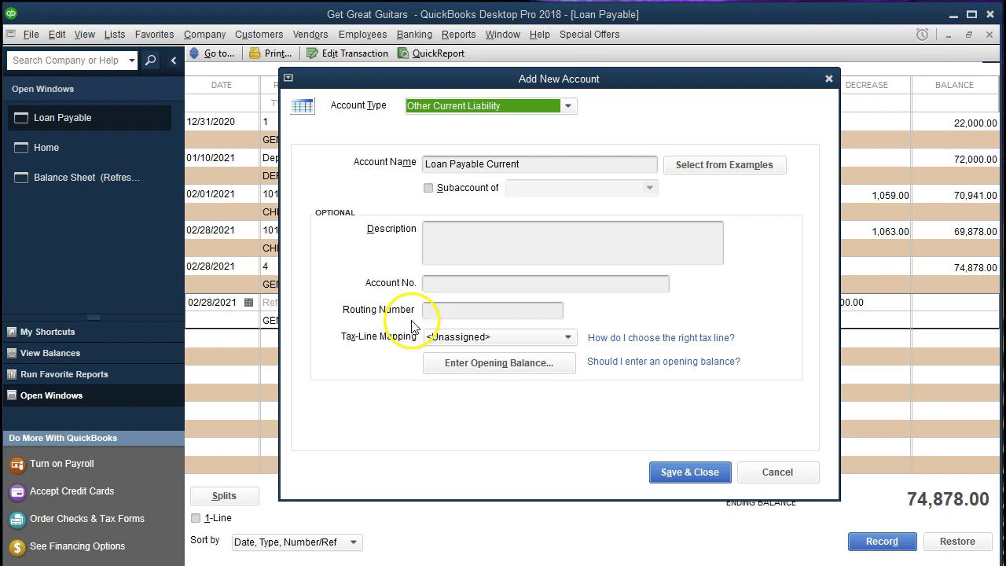
left_click(679, 472)
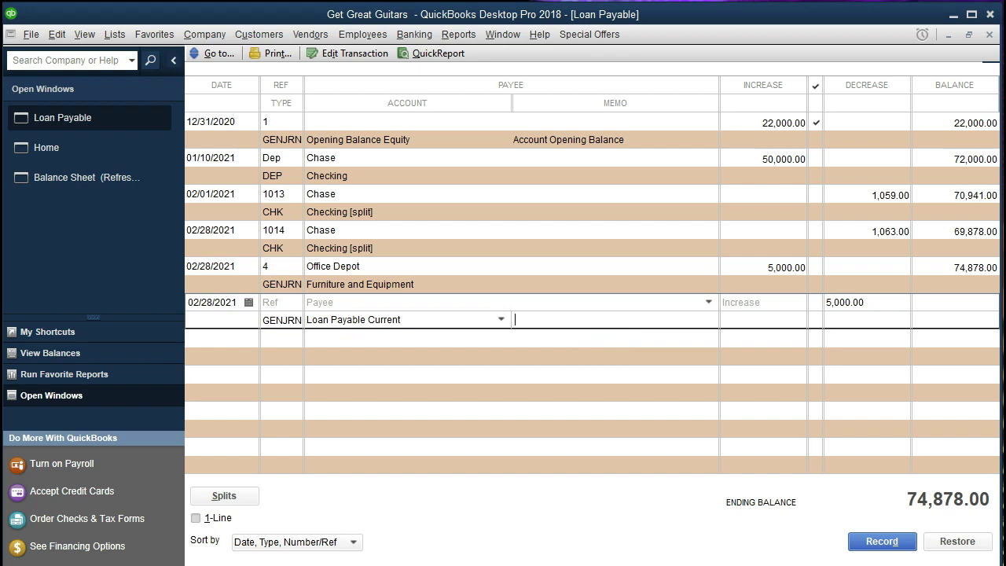
Step: Add the memo "Adj entry break out current portion of loan" and record the register entry
type("Adj entry break out current portion of loan")
key("Return")
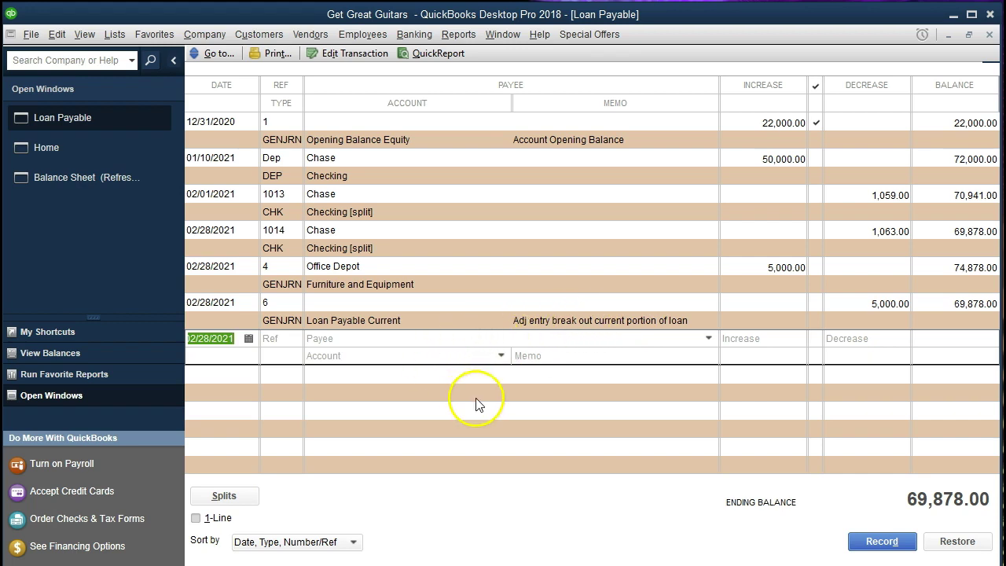
Step: Trace the Balance Sheet's Loan Payable Current amount to its journal entry in the register, and return to the Balance Sheet
left_click(95, 185)
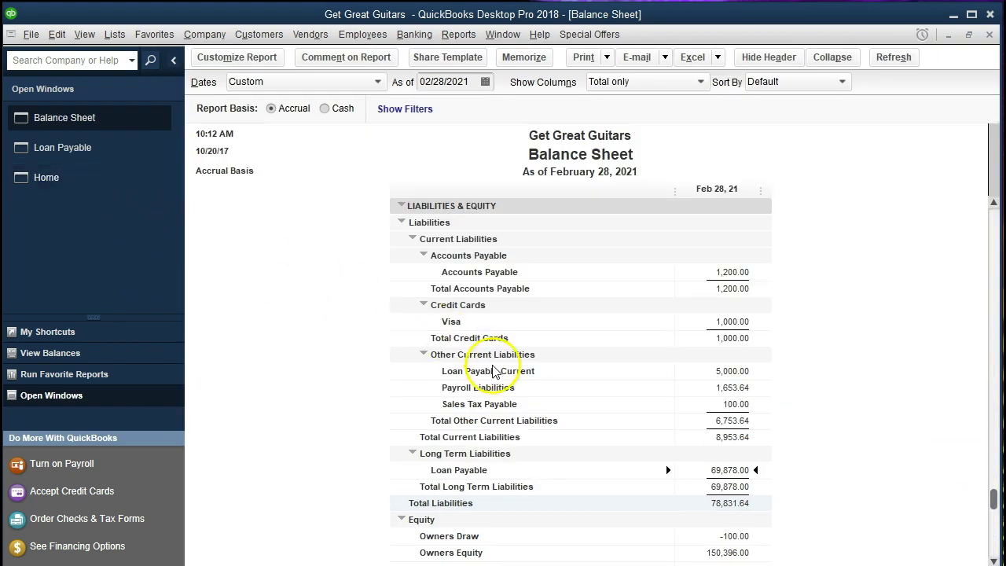
left_click(707, 371)
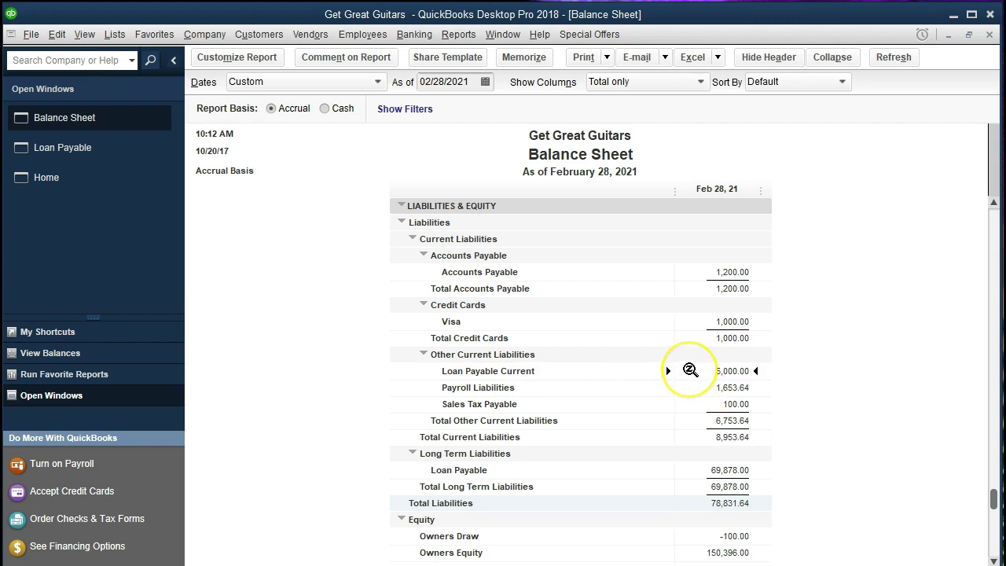
double_click(690, 370)
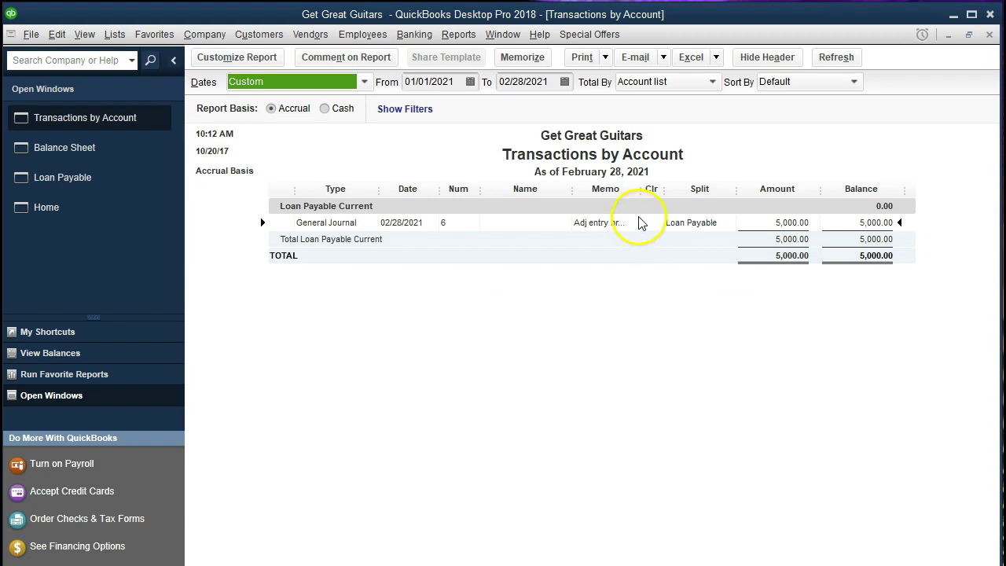
double_click(757, 224)
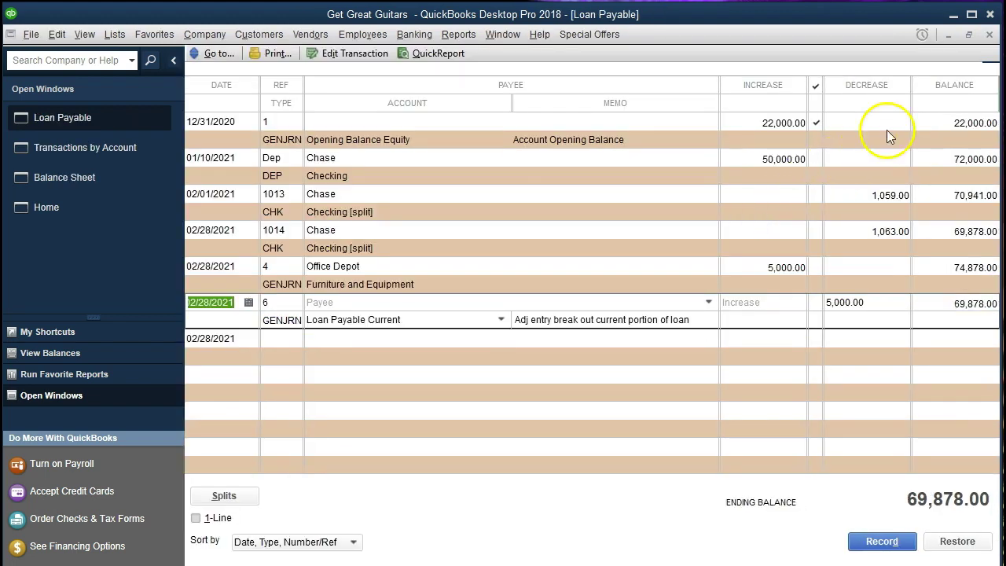
left_click(989, 35)
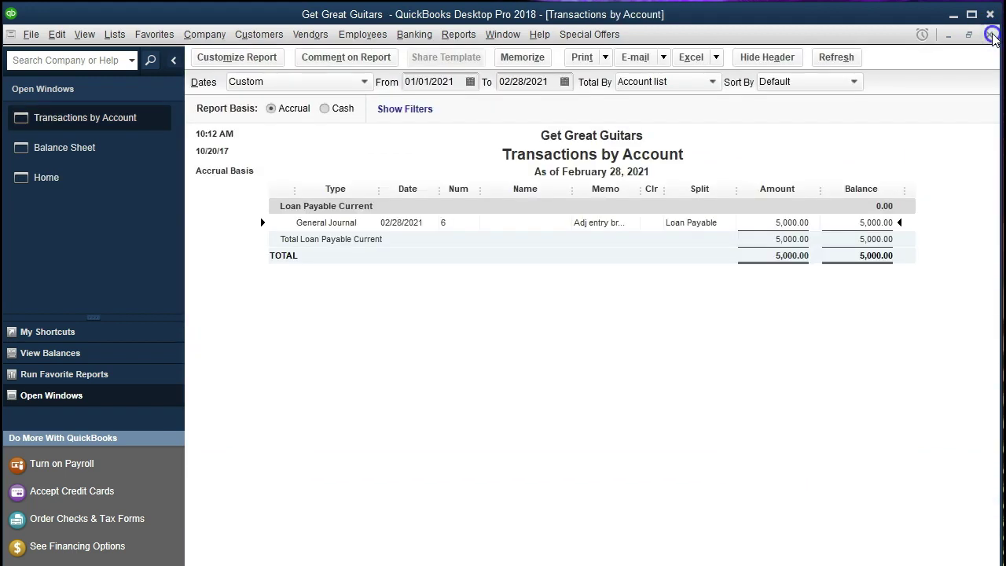
left_click(989, 35)
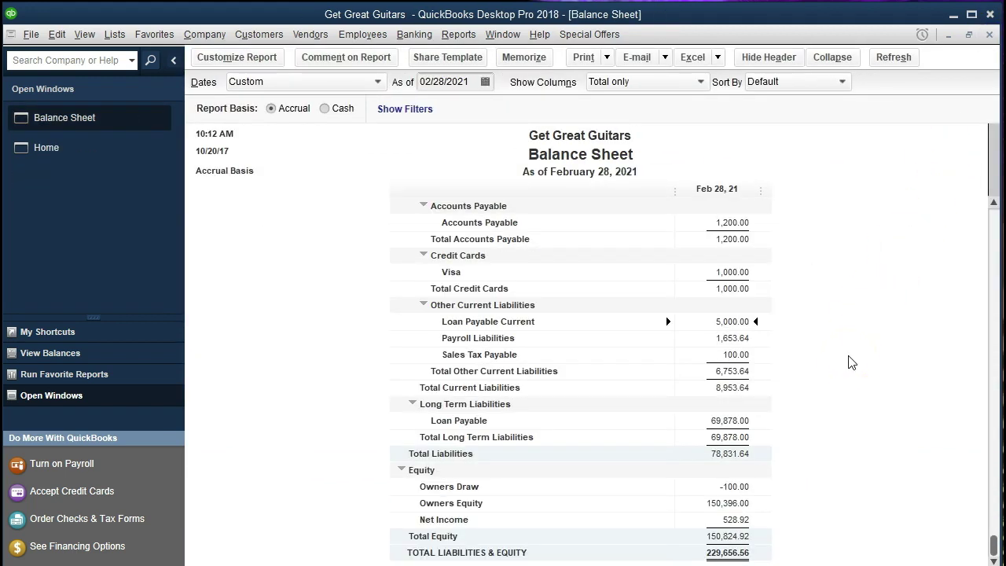
Step: Review the transactions behind the long-term Loan Payable balance, including the adjusting entry, and return to the Balance Sheet
double_click(690, 421)
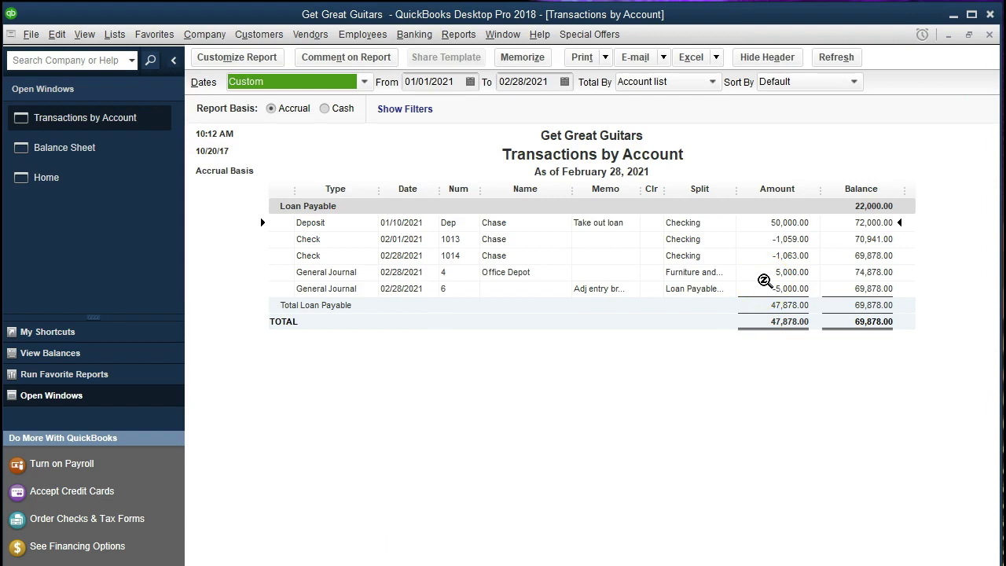
left_click(822, 287)
left_click(821, 330)
left_click(989, 35)
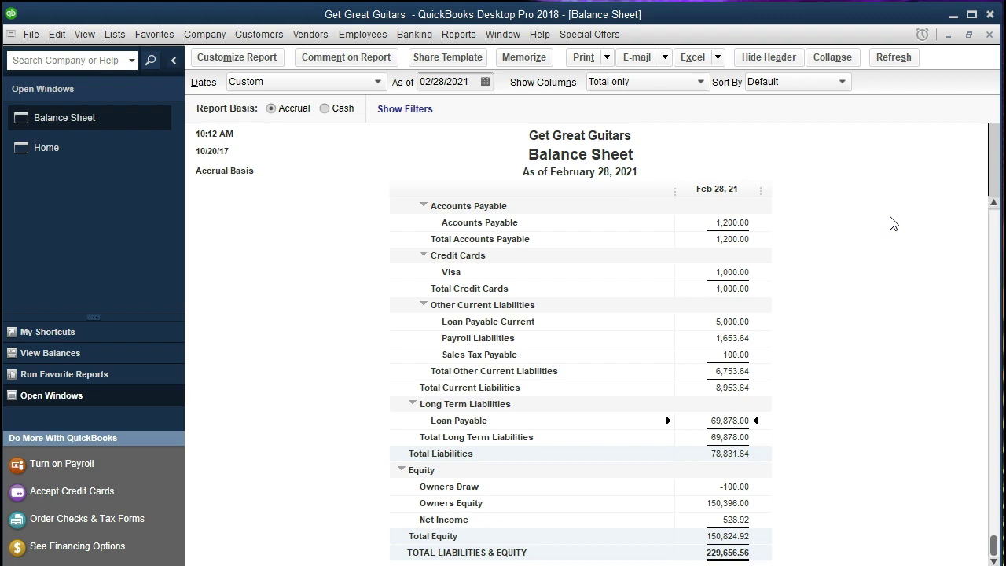
left_click(378, 528)
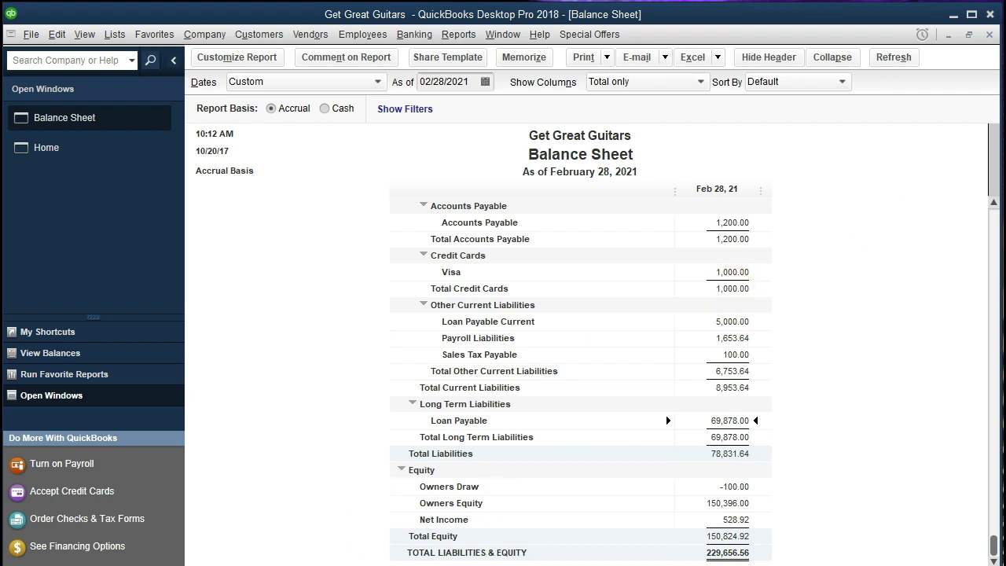